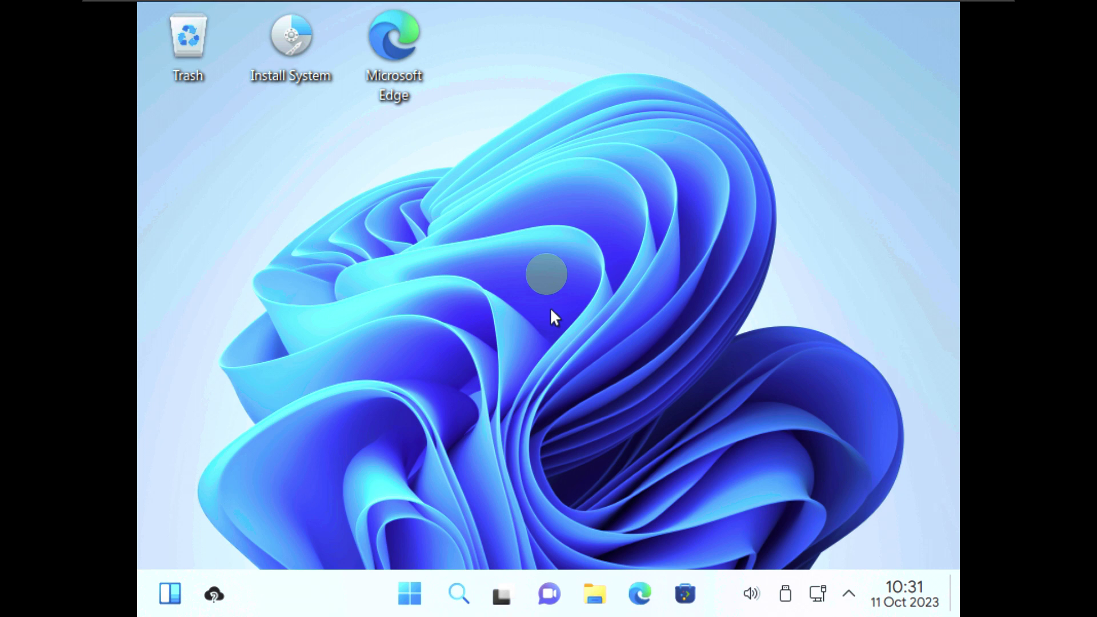
Set the display resolution to 1920x1080 (16:9), keep the new configuration and close the display settings.
right_click(547, 273)
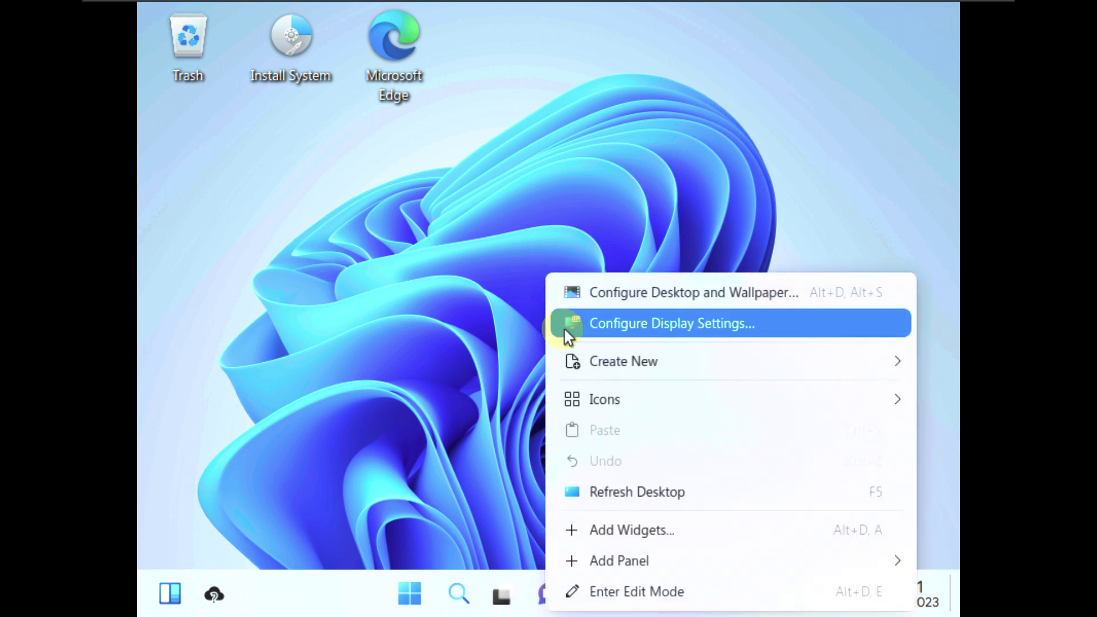
click(598, 322)
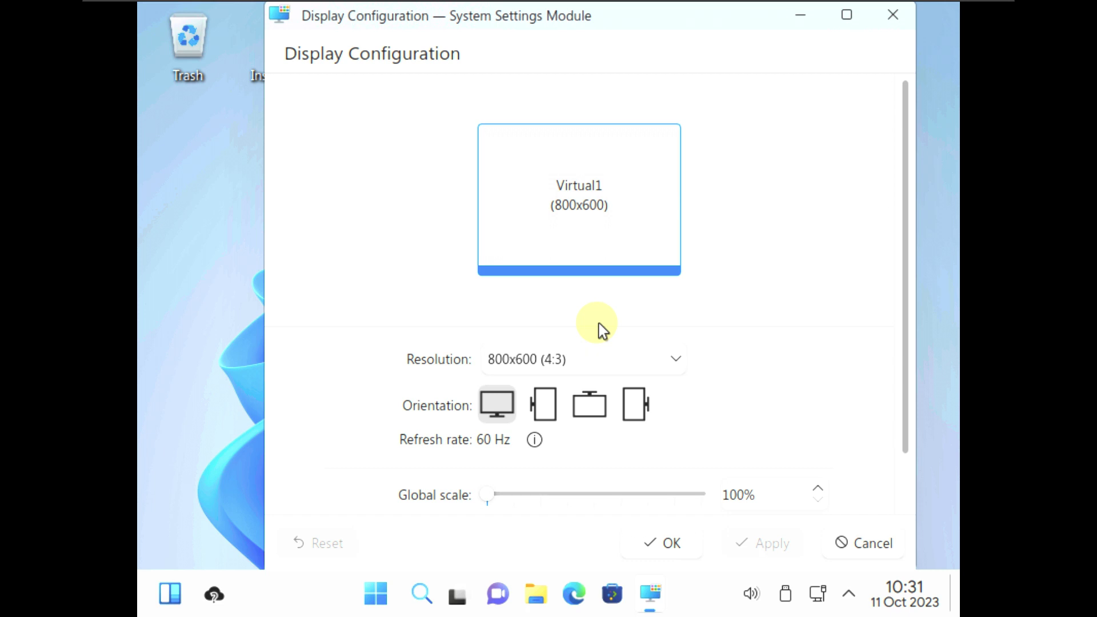
click(593, 362)
scroll(591, 354, up, 3)
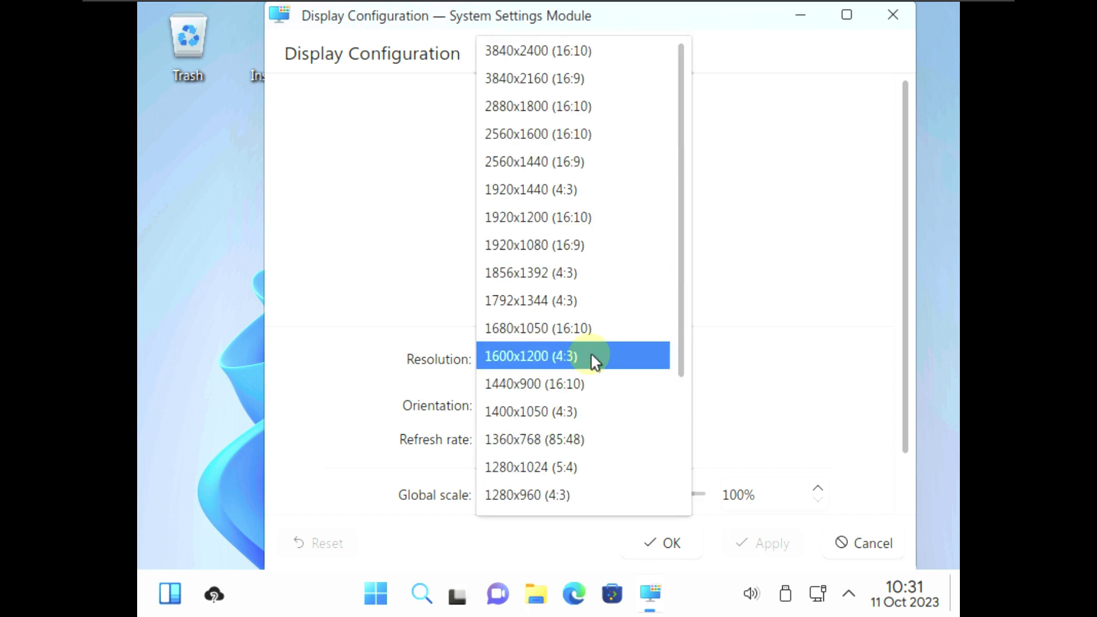
click(581, 248)
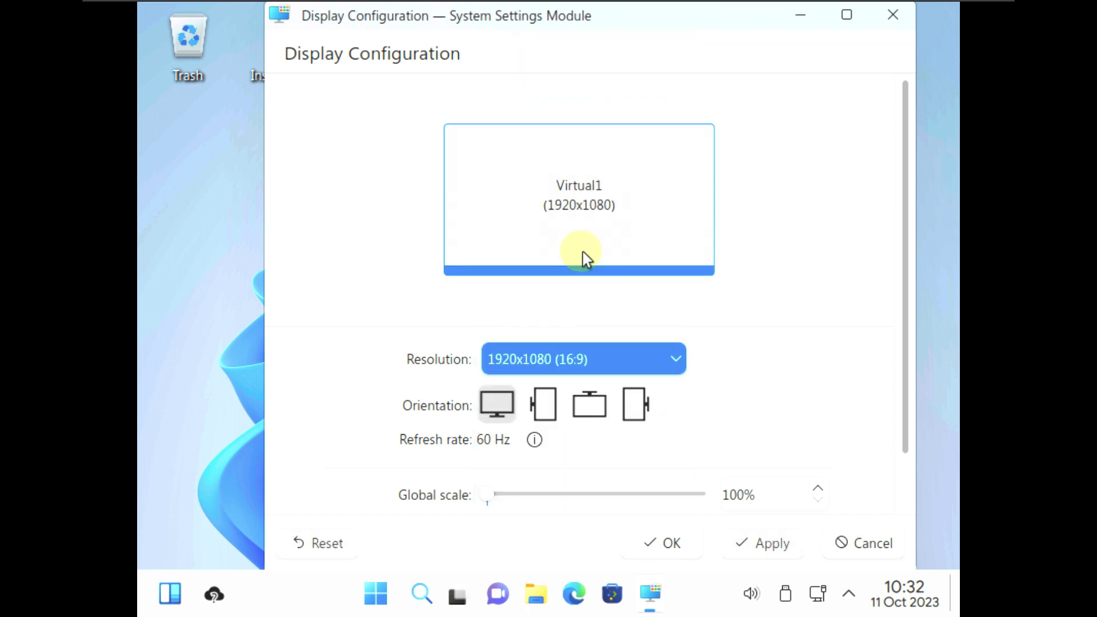
click(769, 548)
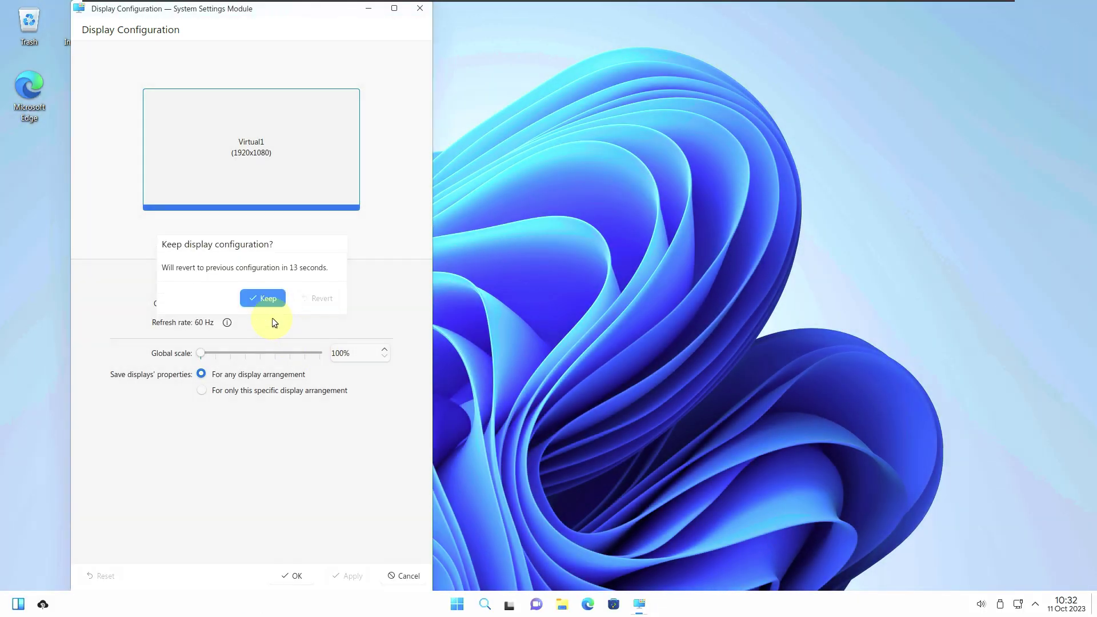
click(269, 303)
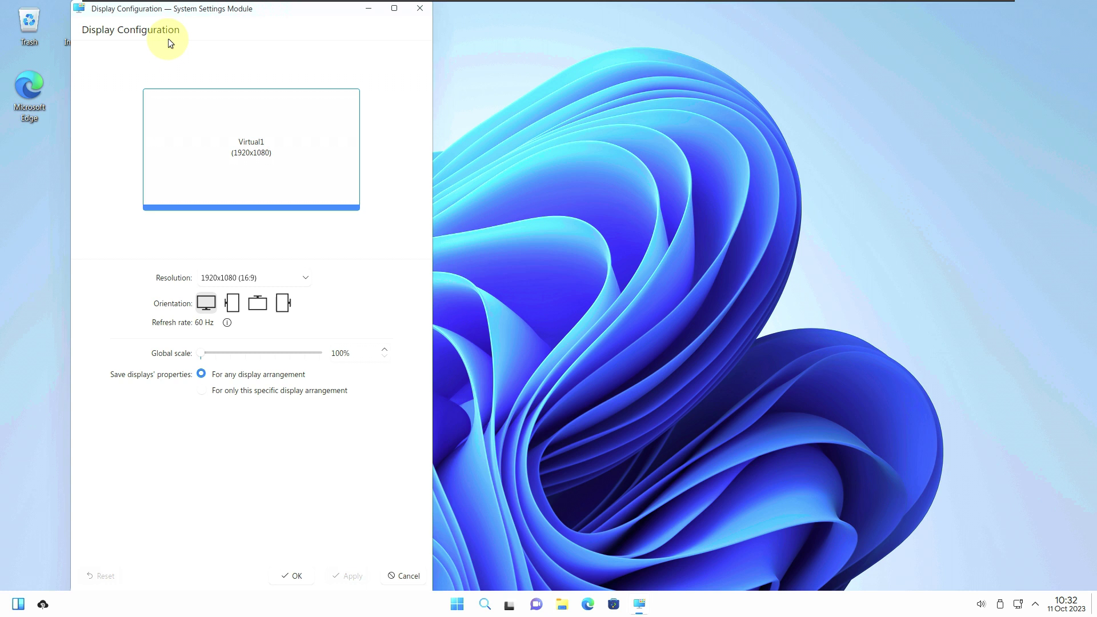
drag(177, 12, 549, 21)
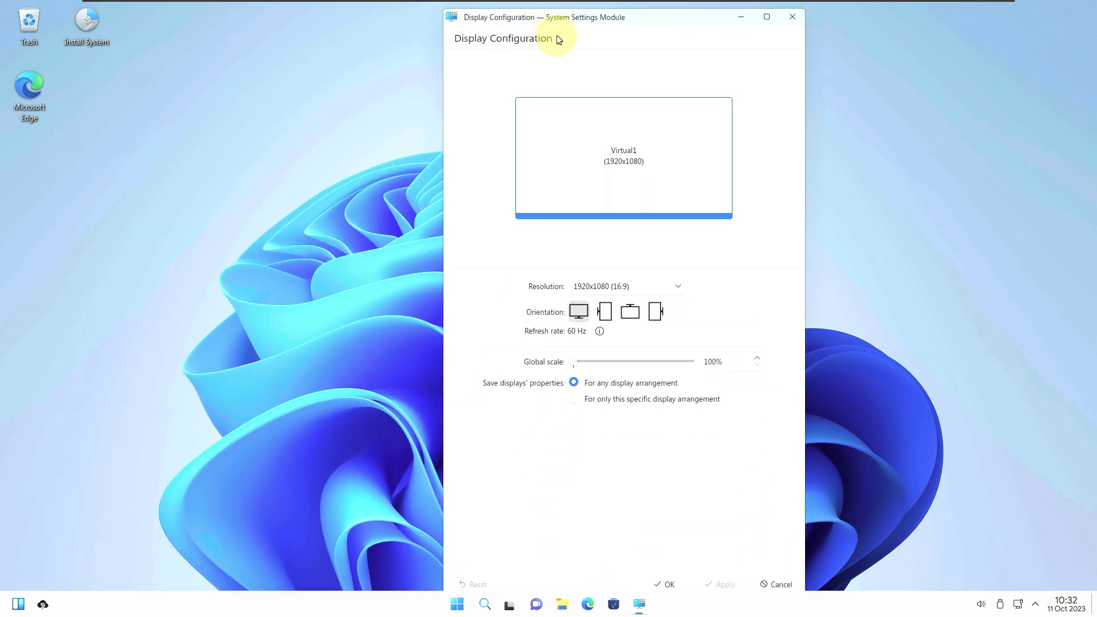
click(673, 574)
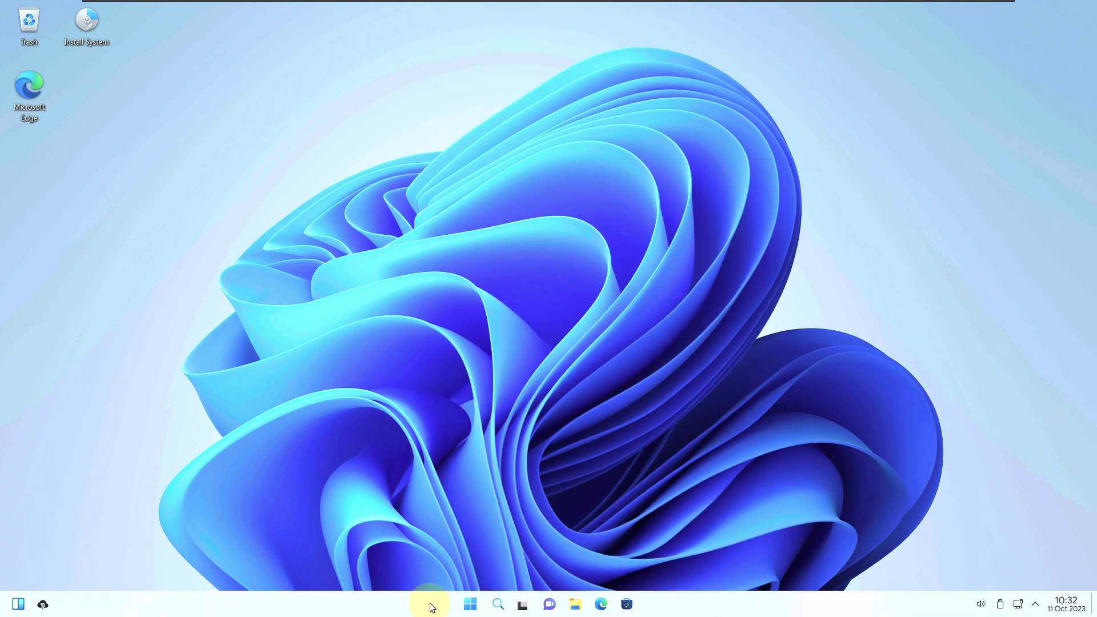
Open System Monitor, view its About page and return to the resource pages.
click(469, 605)
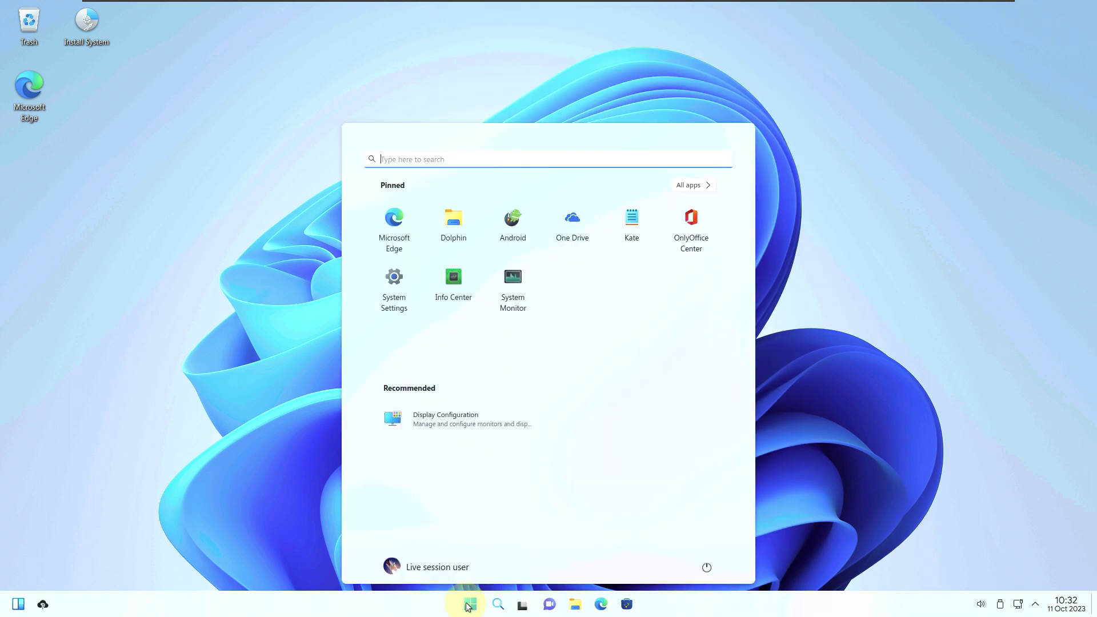
click(506, 307)
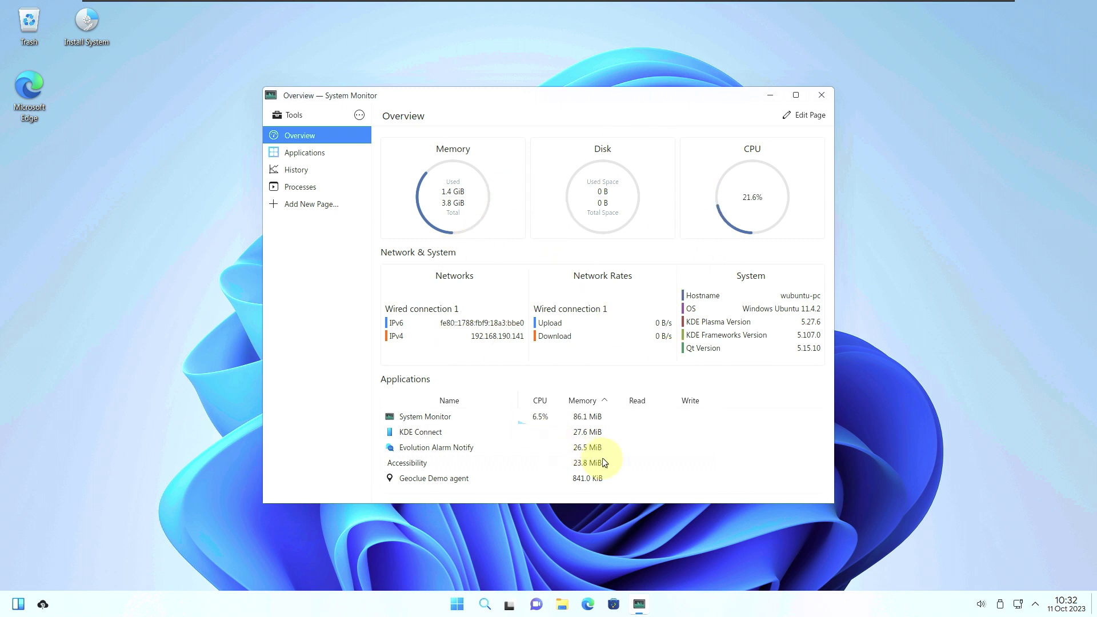
click(359, 115)
click(400, 248)
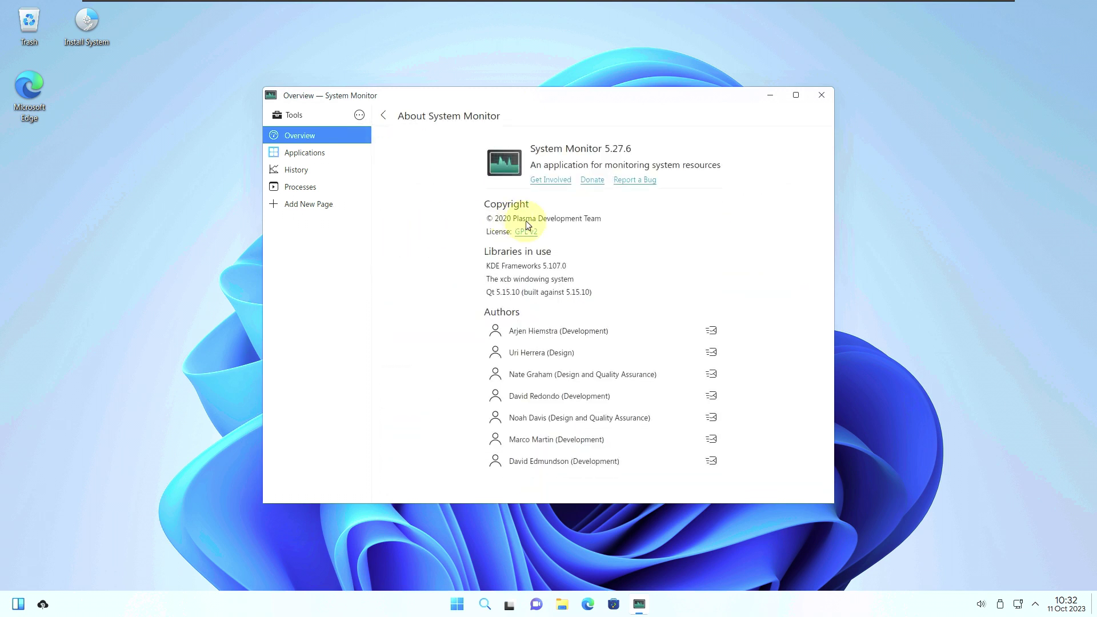
click(383, 112)
Examine System Monitor's Applications, History and Processes pages, going through the whole process list.
click(320, 155)
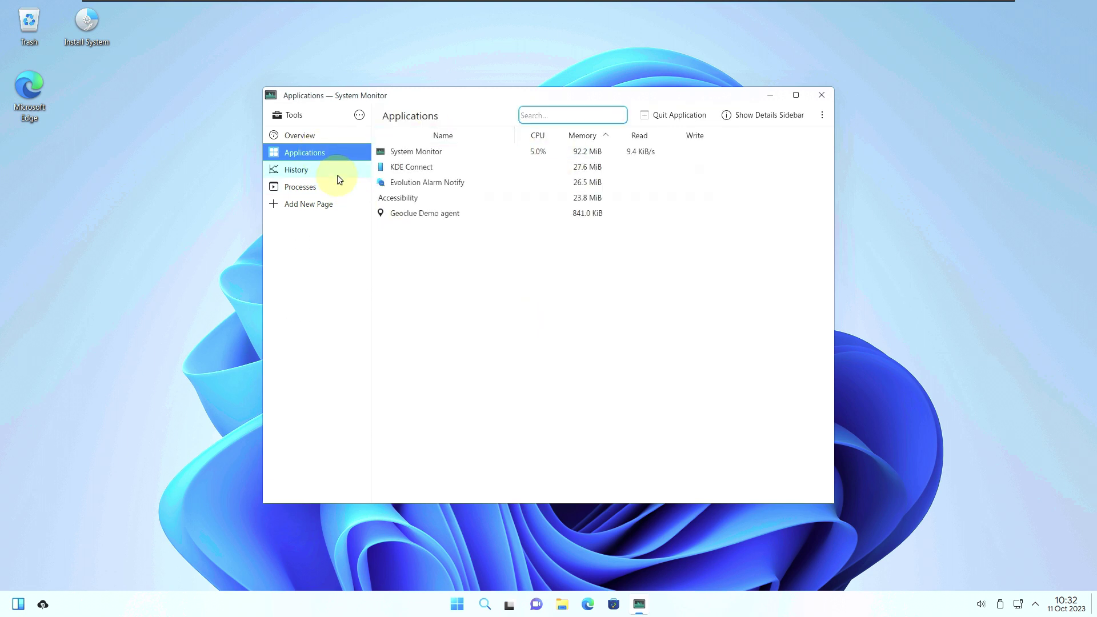
click(337, 173)
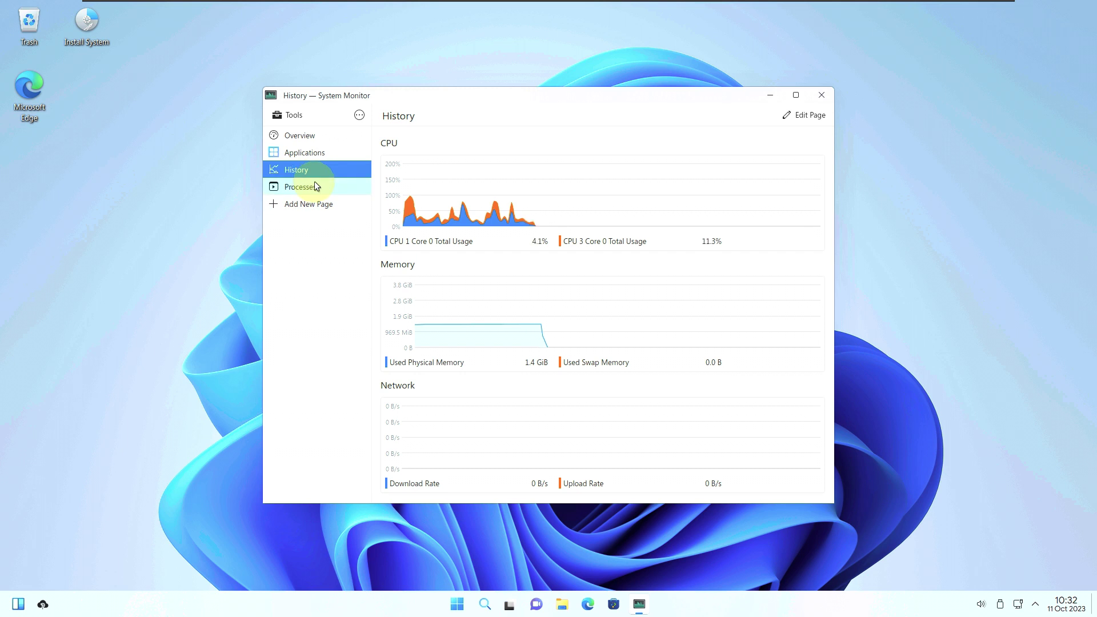
click(316, 187)
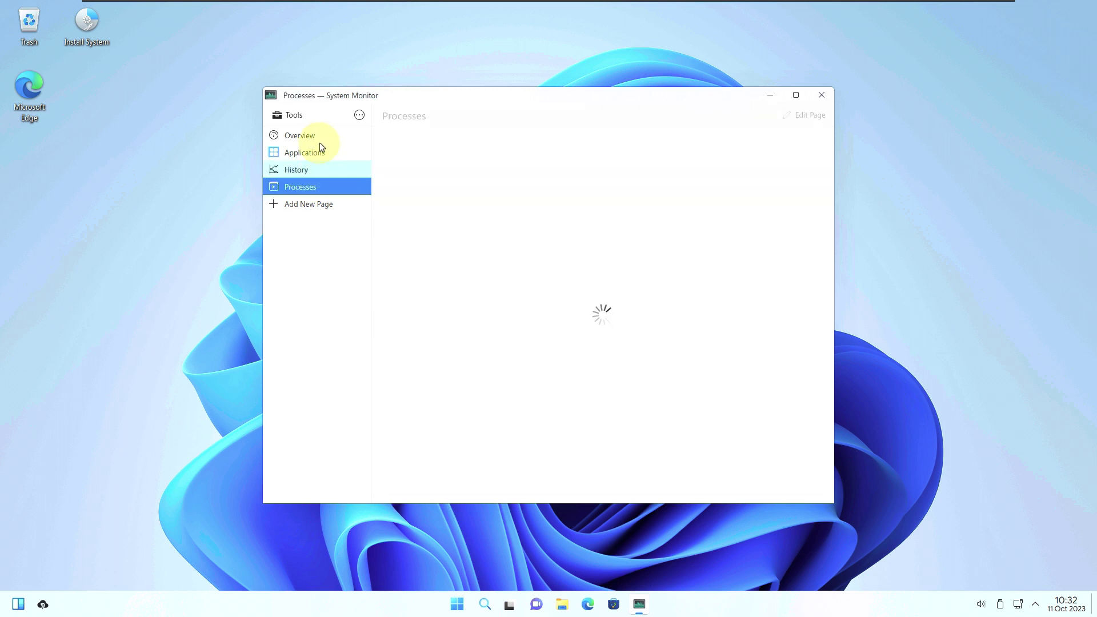
click(702, 118)
drag(828, 234, 838, 421)
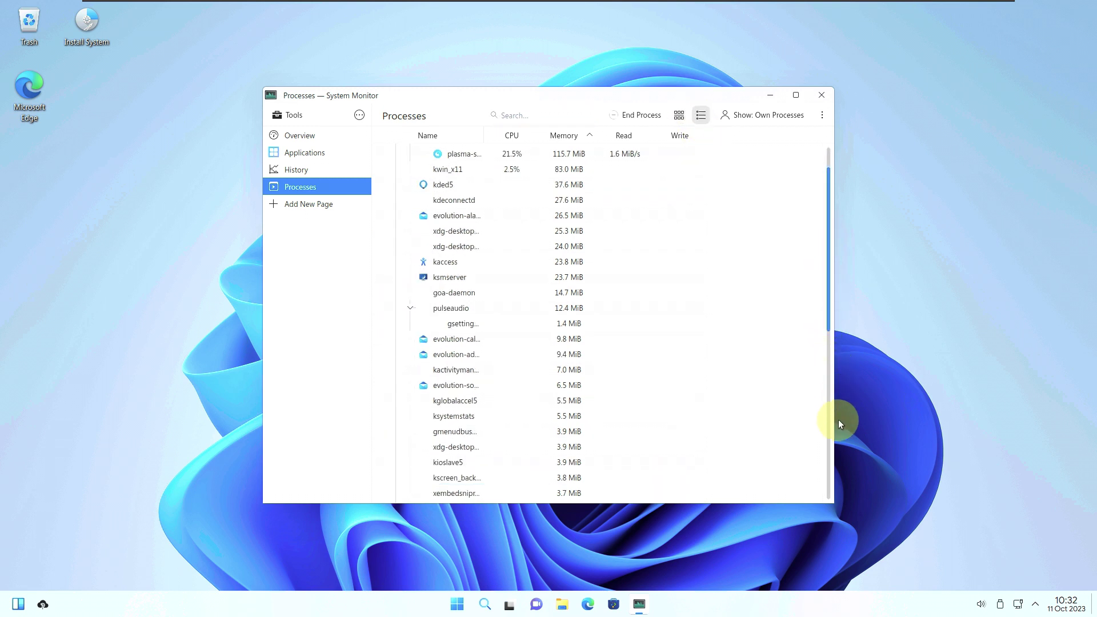
scroll(819, 440, down, 3)
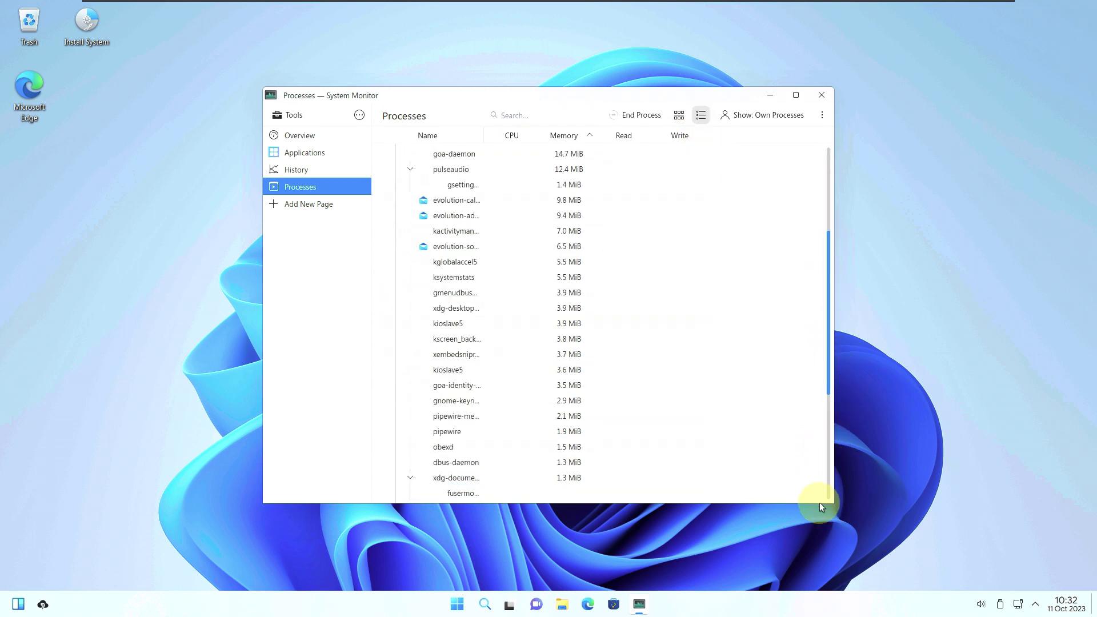
click(828, 405)
drag(828, 365, 814, 154)
Return System Monitor to its Overview page and shrink its window into the desktop's upper-right corner.
click(335, 134)
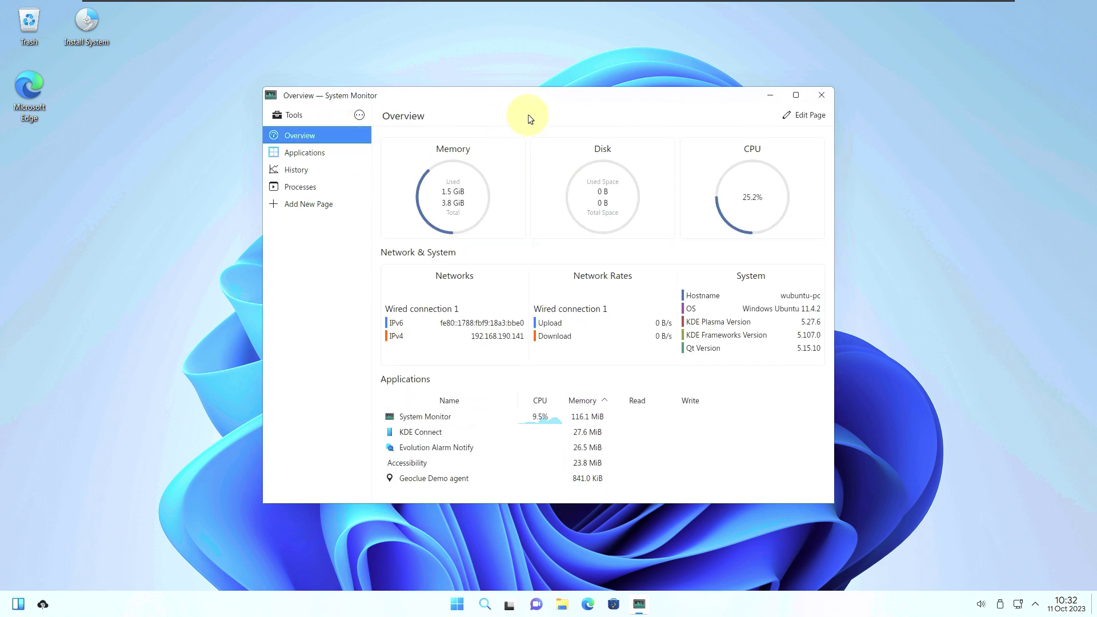
drag(535, 99, 794, 13)
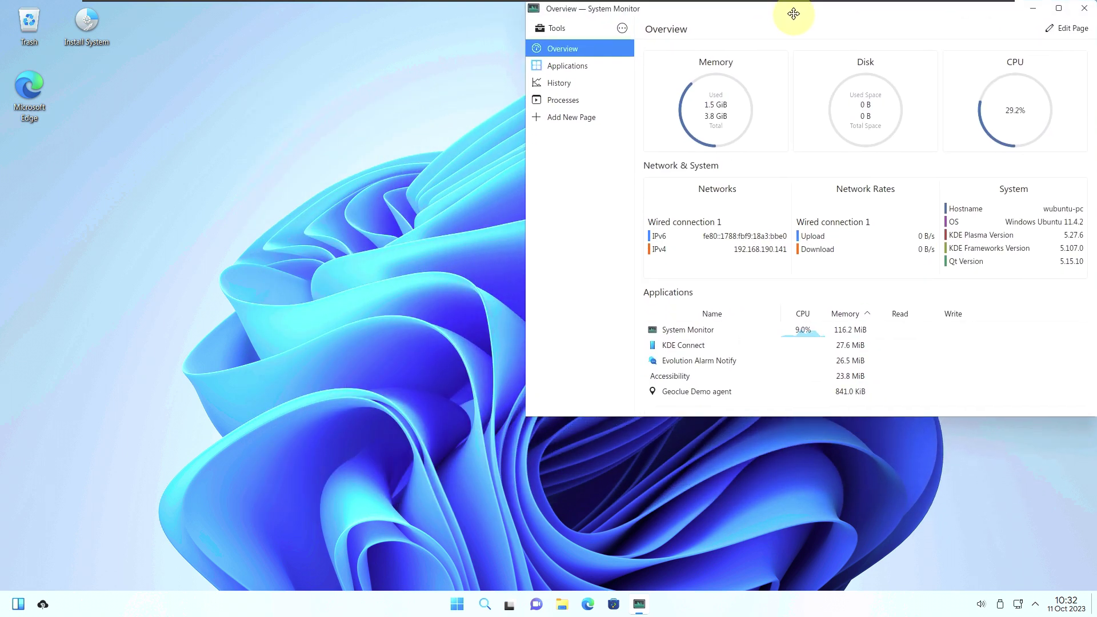
drag(524, 416, 763, 215)
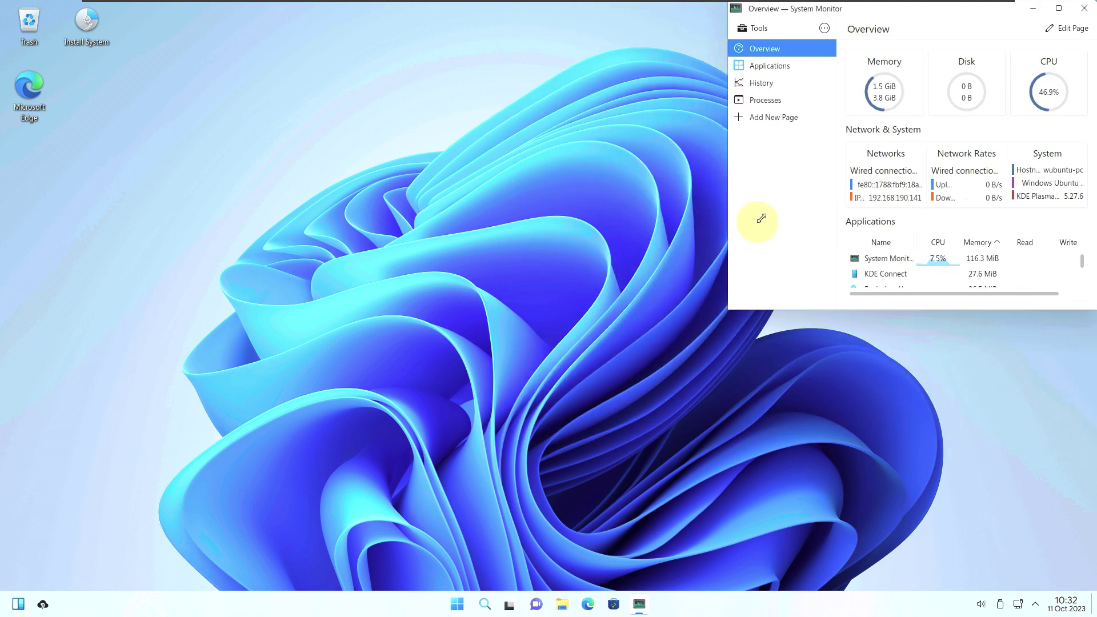
Launch Konsole from the full application list and move its window clear of System Monitor.
click(456, 606)
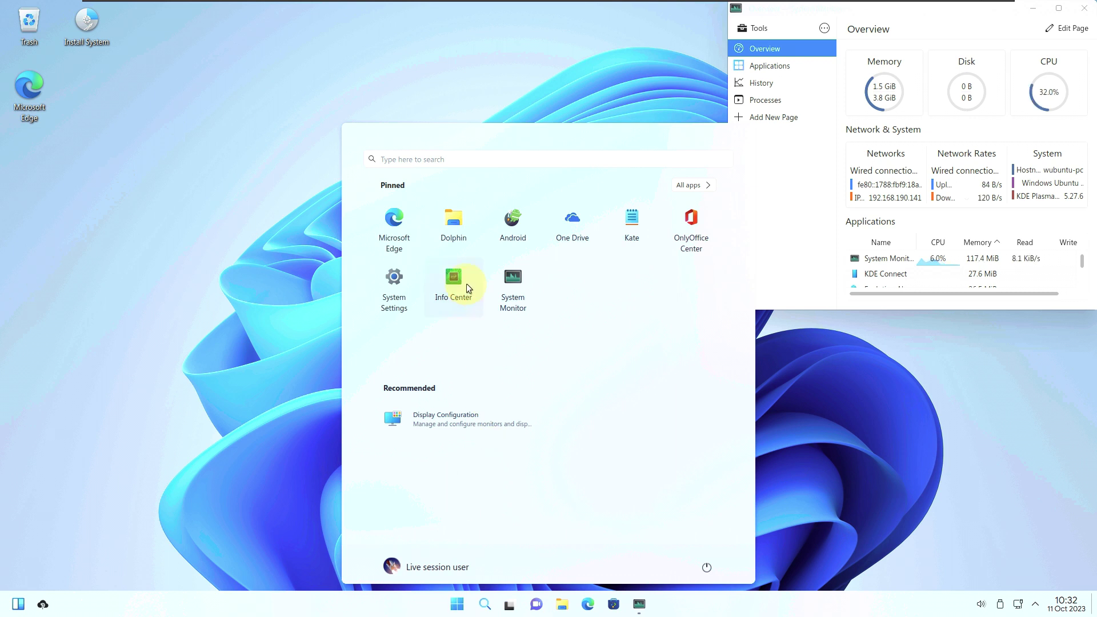
click(275, 265)
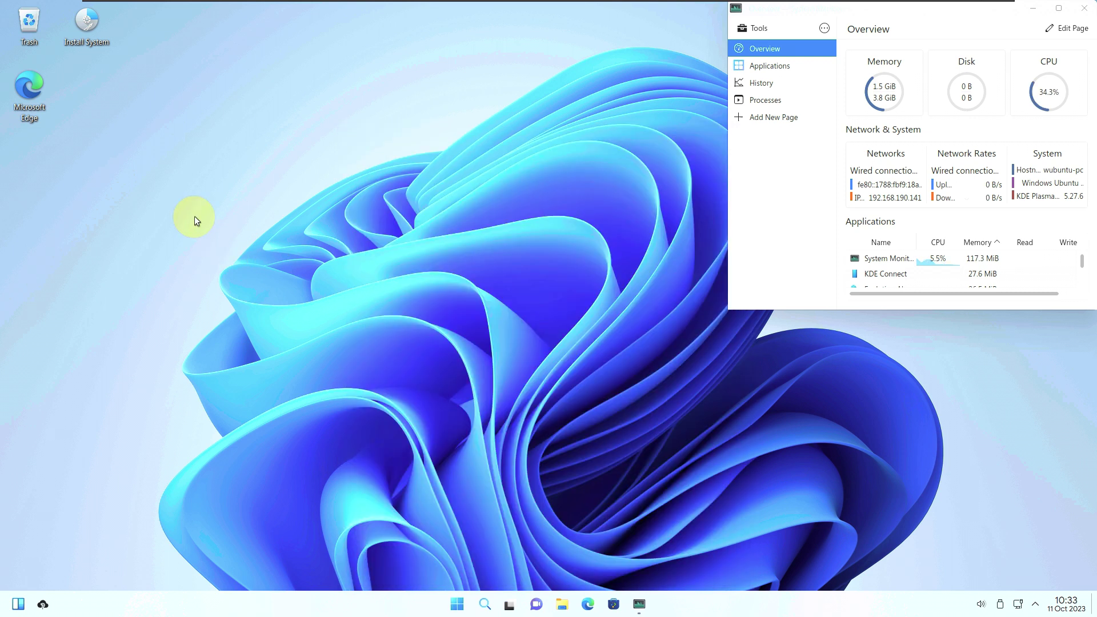
click(461, 600)
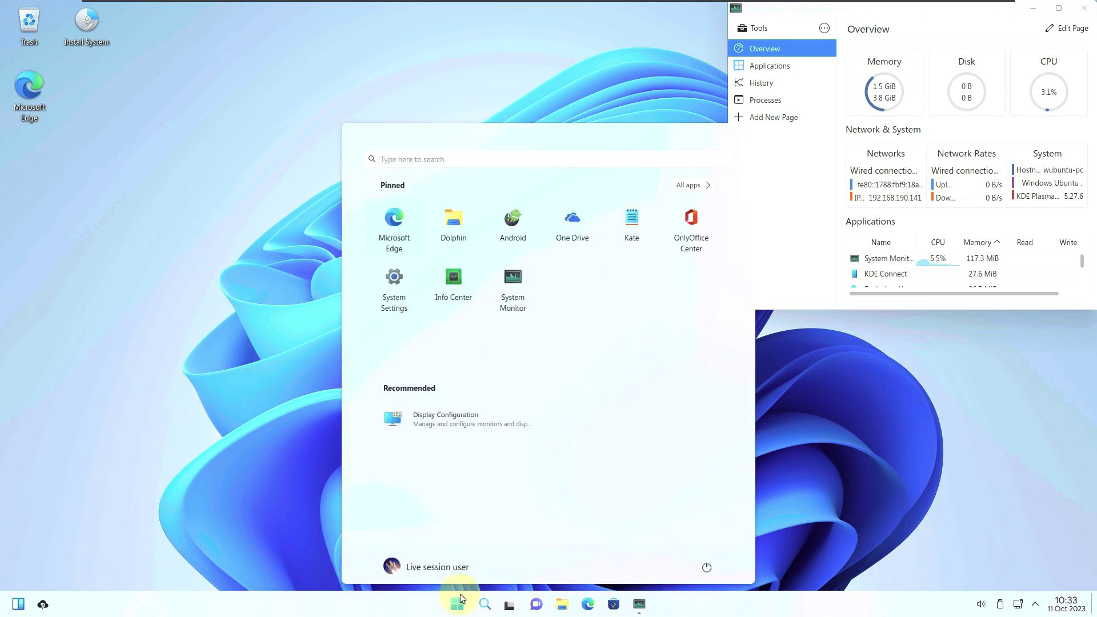
click(689, 193)
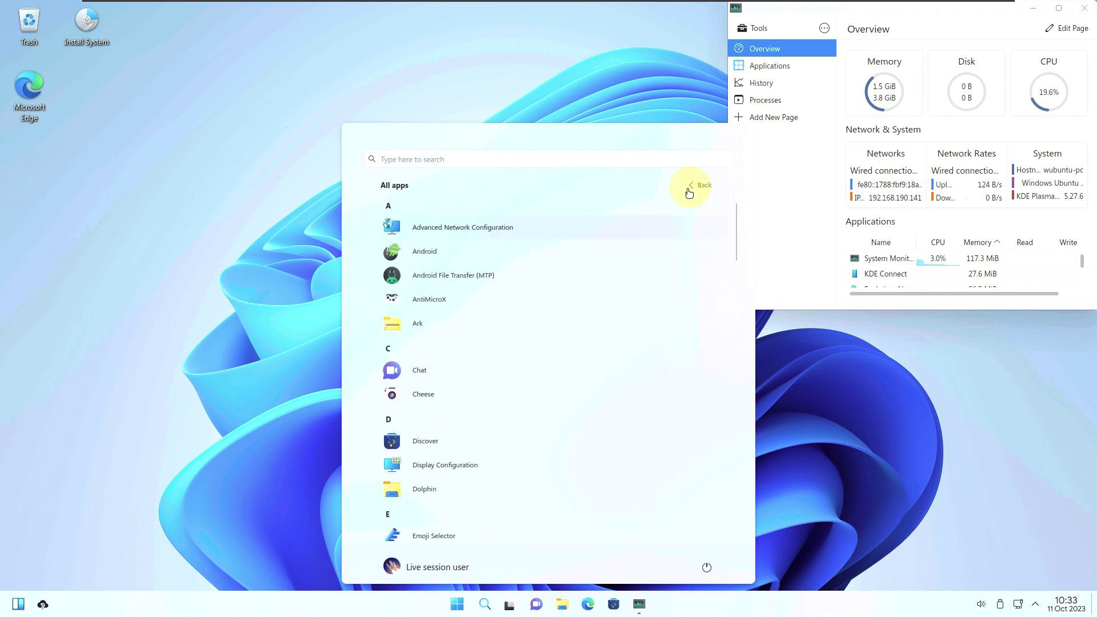
scroll(585, 255, down, 1)
scroll(533, 347, down, 8)
scroll(533, 347, down, 3)
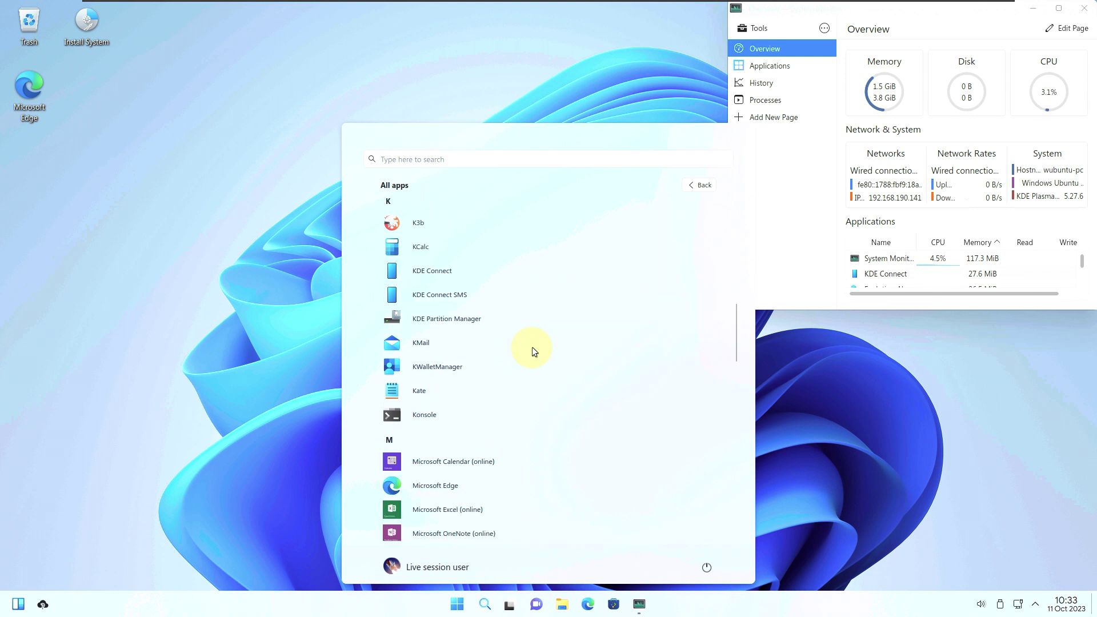
click(525, 314)
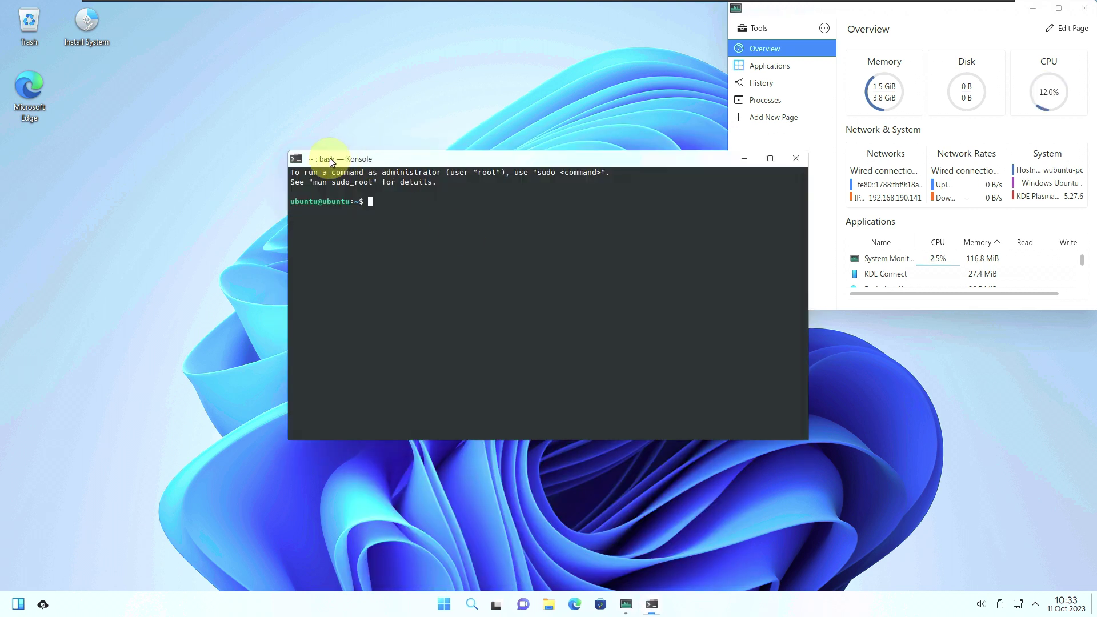
drag(410, 170, 251, 139)
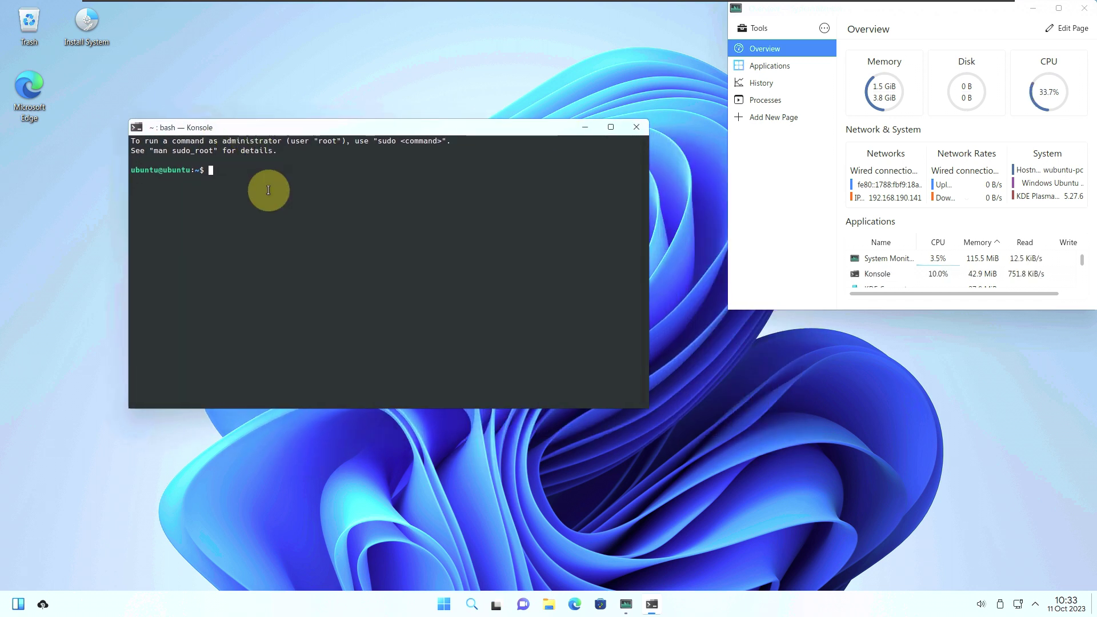
Try to run the inxi command in the terminal to read the system information.
text(inx)
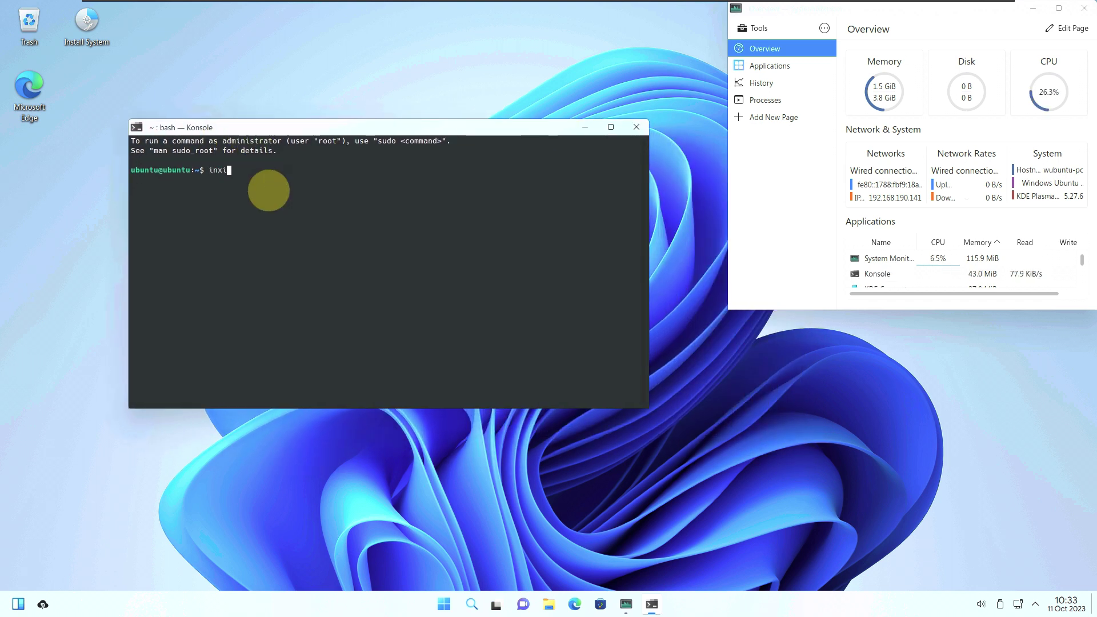
text(i)
key(Return)
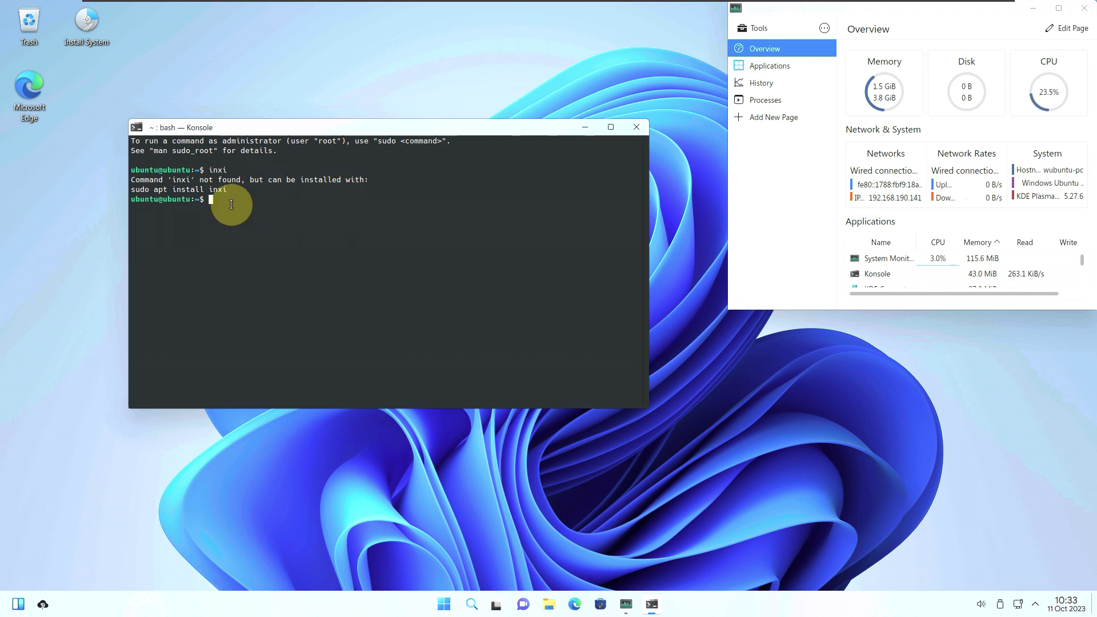
Install inxi with the suggested command sudo apt install inxi, answering y to continue, and enlarge and reposition the Konsole window.
drag(230, 191, 122, 194)
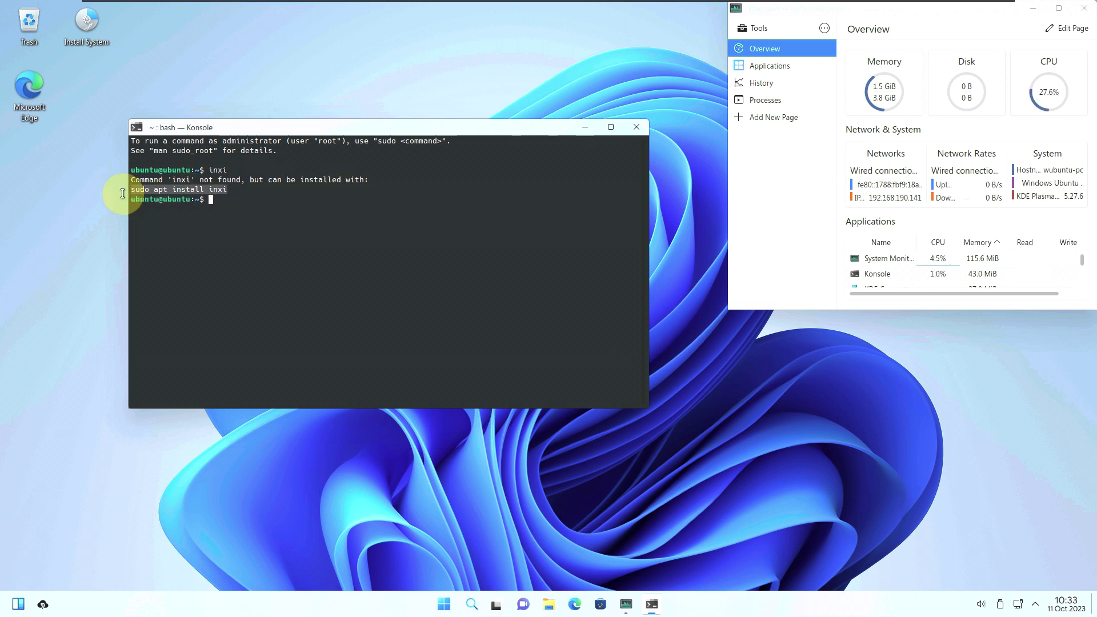
right_click(141, 195)
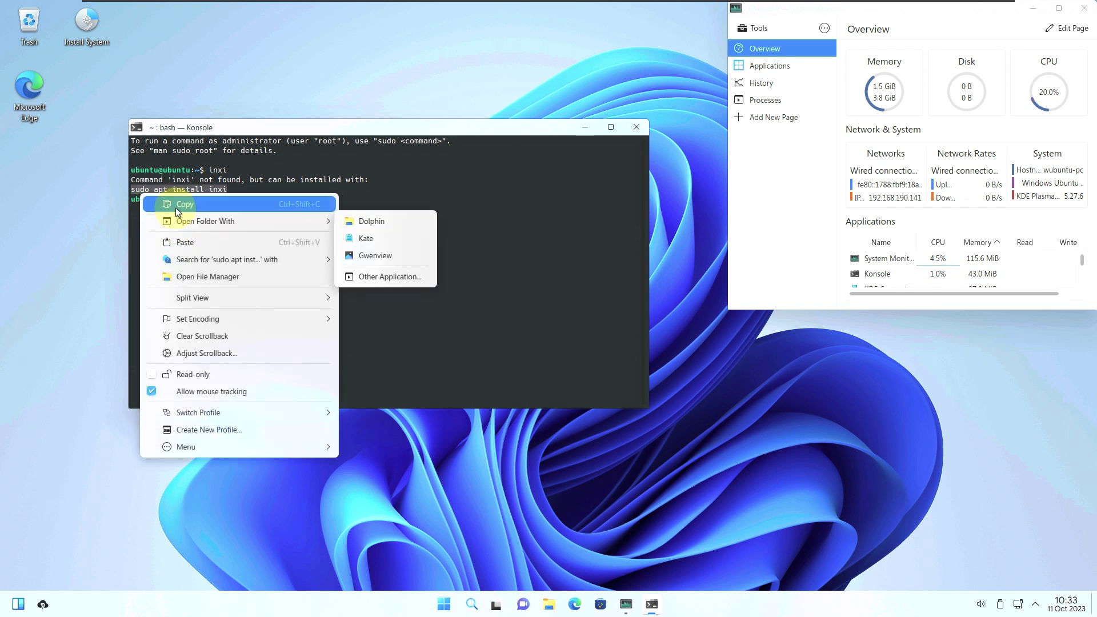
click(176, 207)
right_click(217, 197)
click(246, 247)
key(Return)
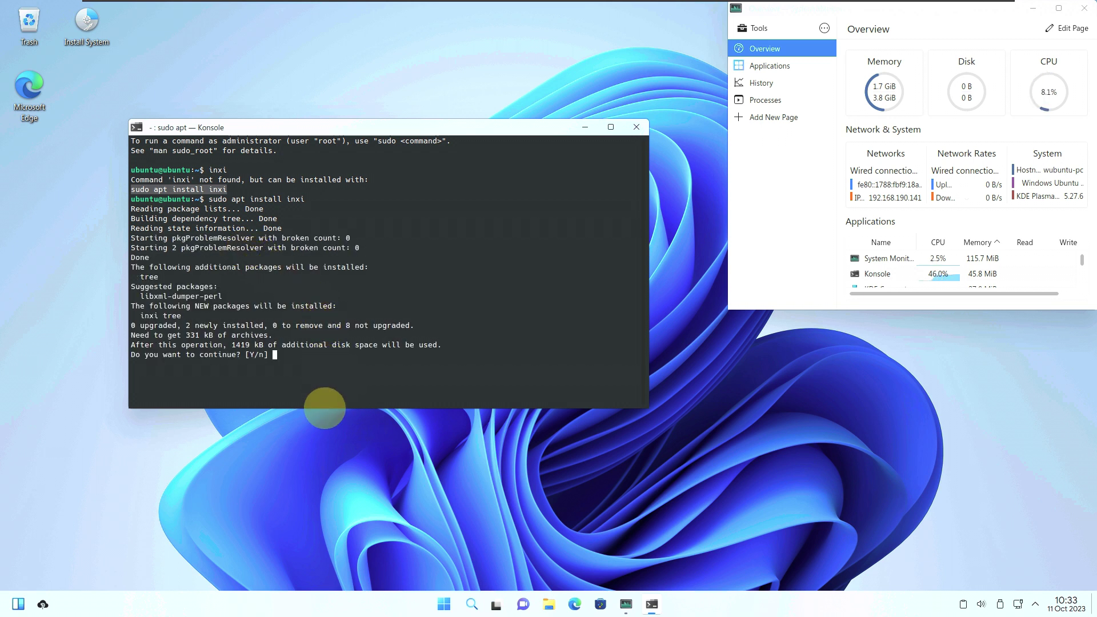
key(Return)
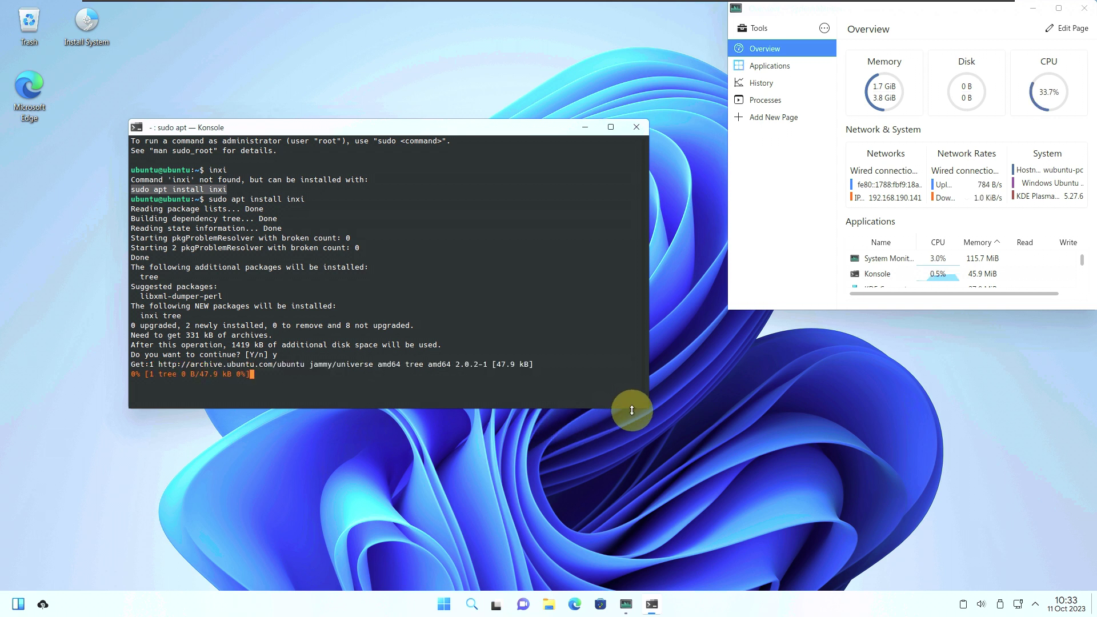
drag(649, 397, 739, 521)
drag(521, 128, 480, 82)
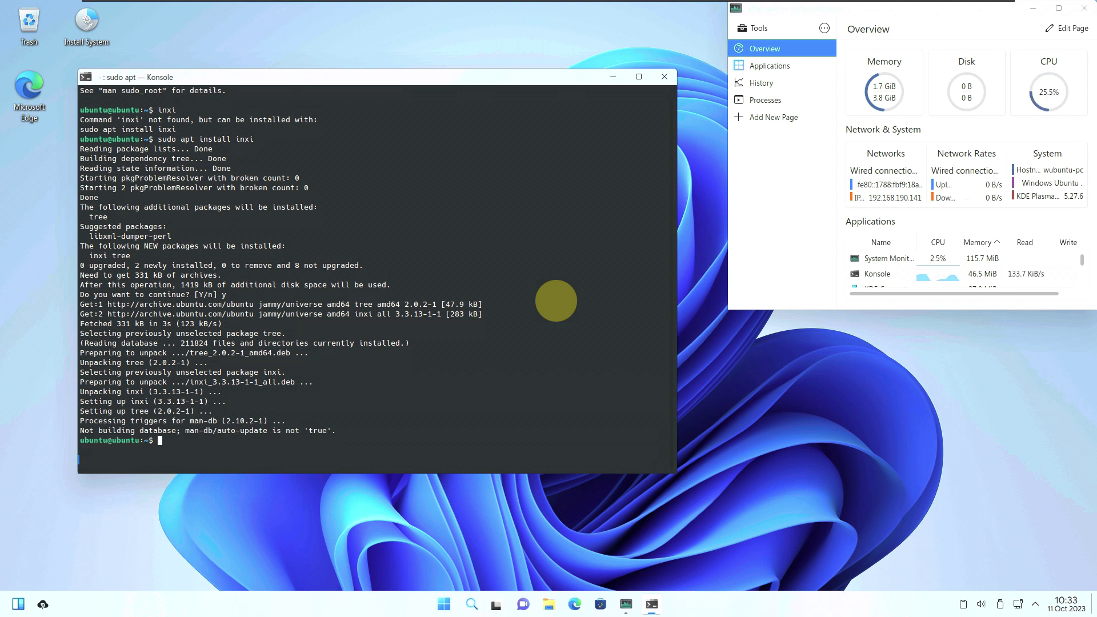
Run inxi and inxi -b in the terminal to show the short and the basic system summary.
text(inxi)
key(Return)
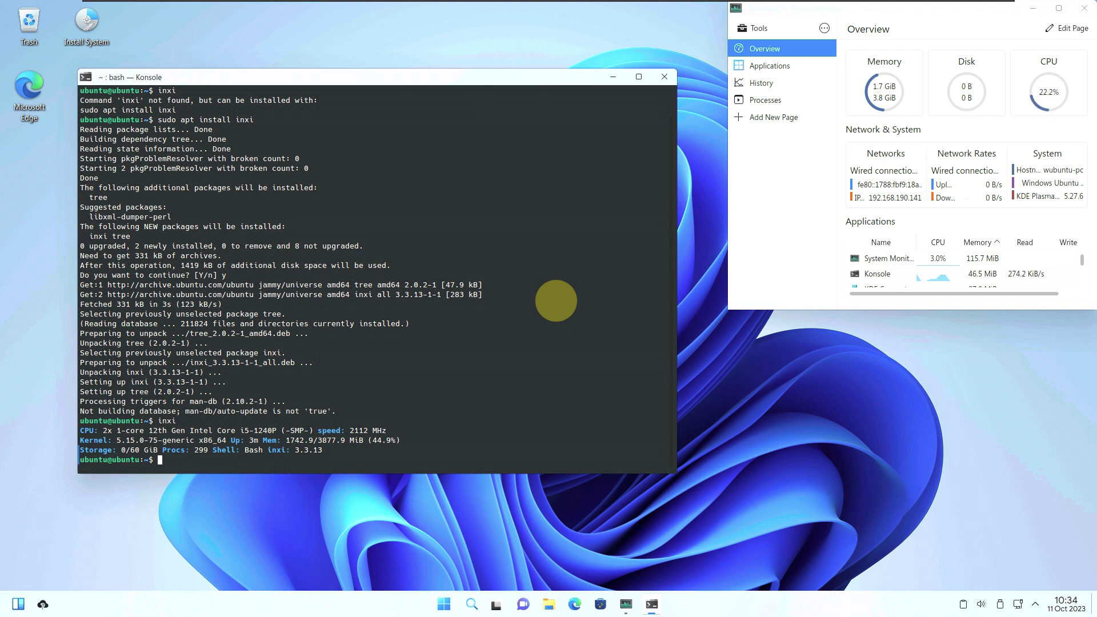
text(inxi -b)
key(Return)
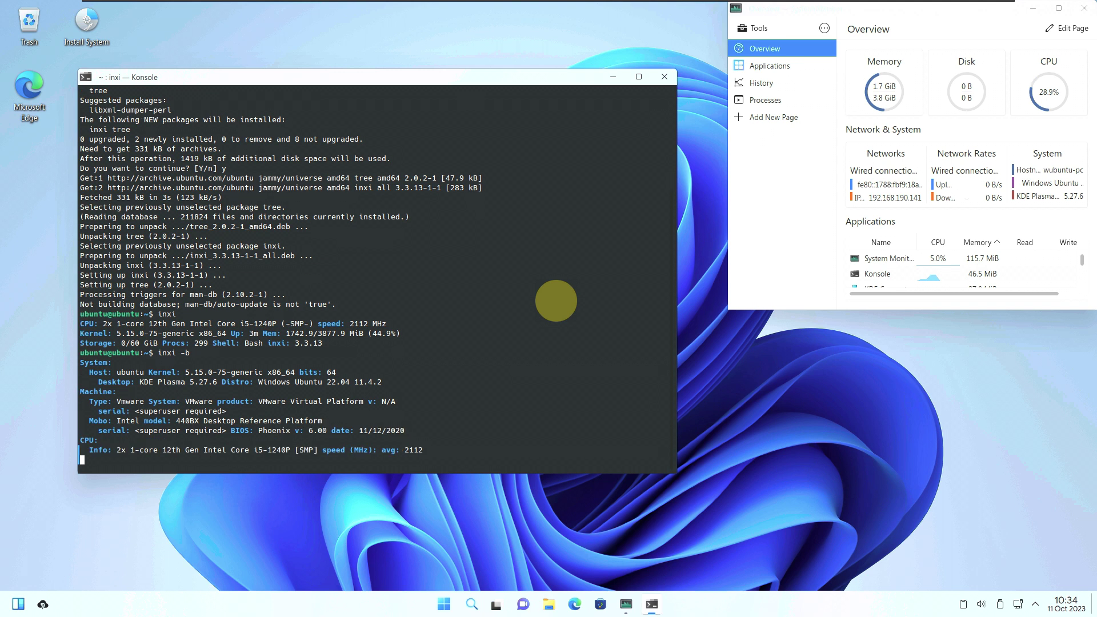
Show the graphics details with inxi -G and the distribution release with cat /etc/issue in the terminal.
text(inxi -G)
key(Return)
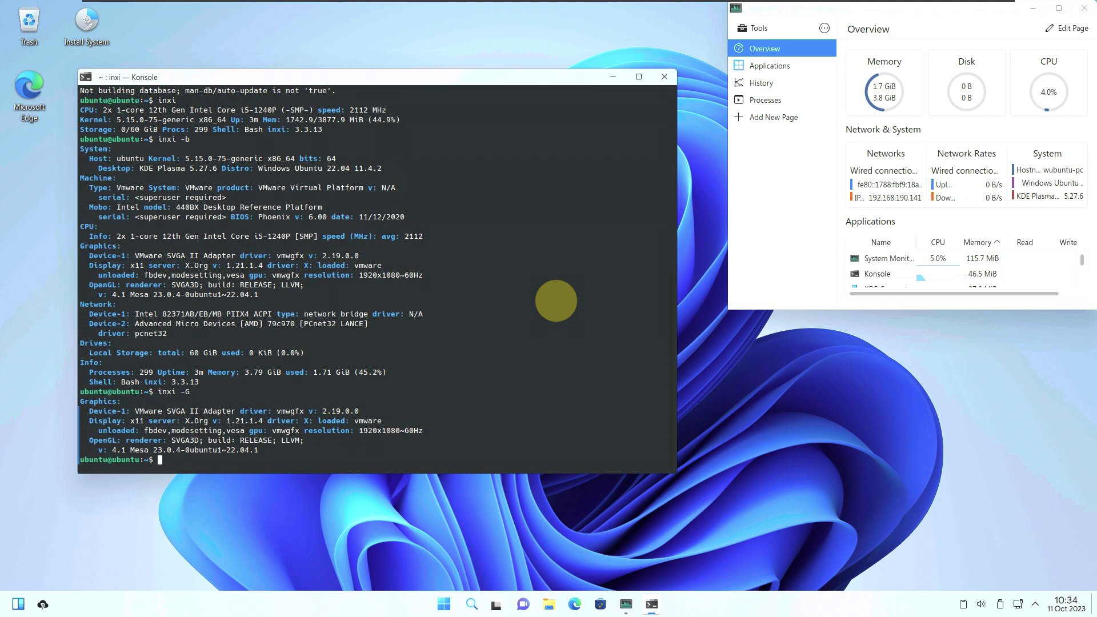
text(cat /etc/i)
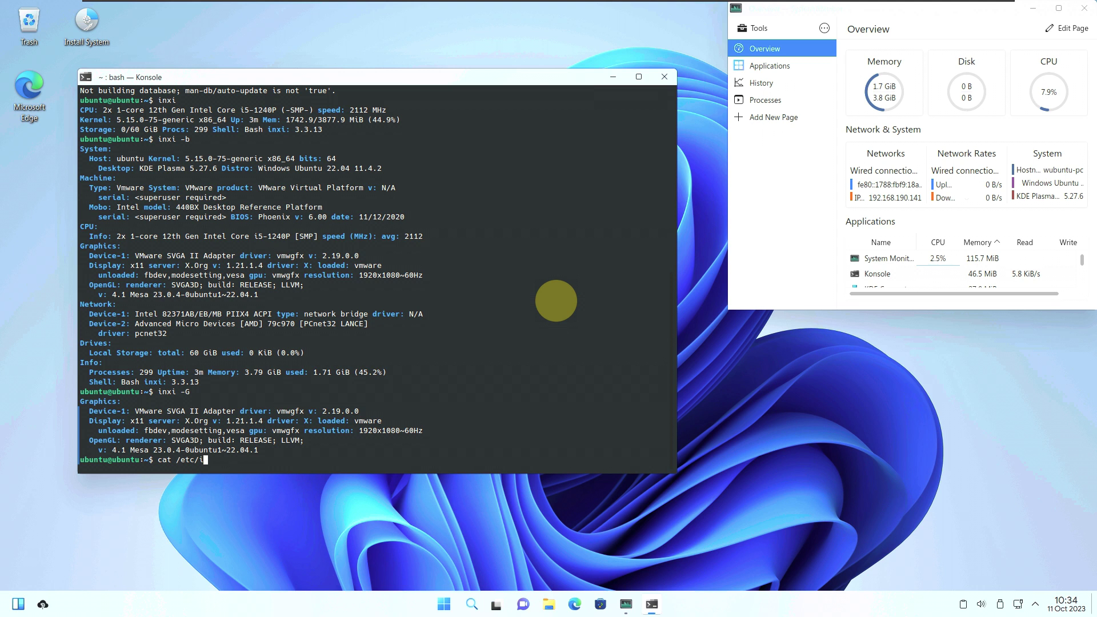
text(ssue)
key(Return)
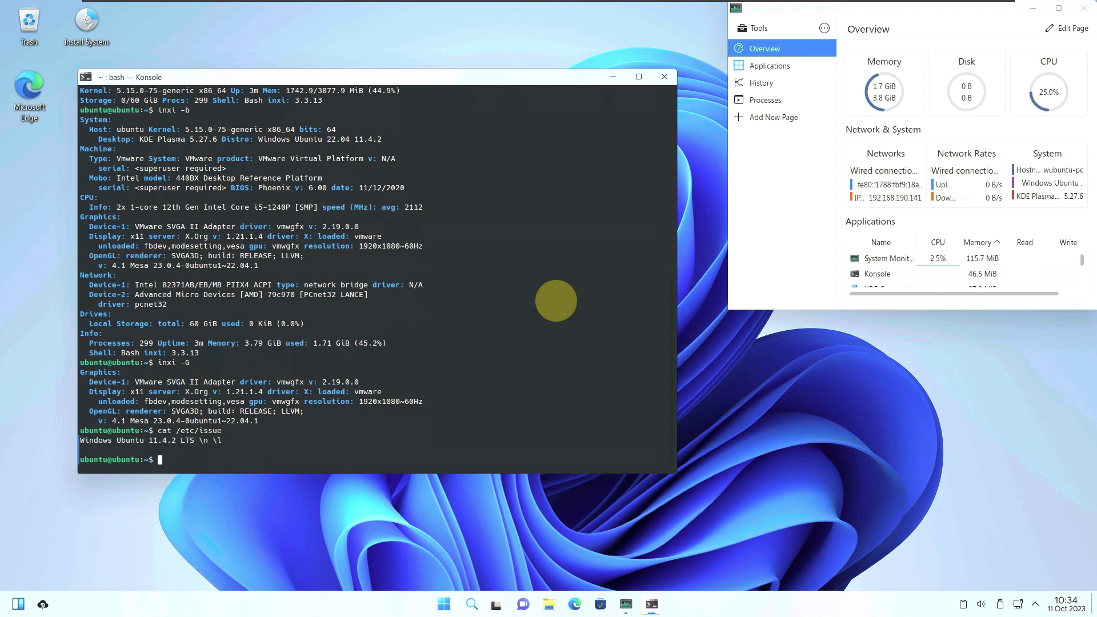
Run inxi -sv8 for the full system report and neofetch for a system summary in the terminal.
text(inxi -sv8)
key(Return)
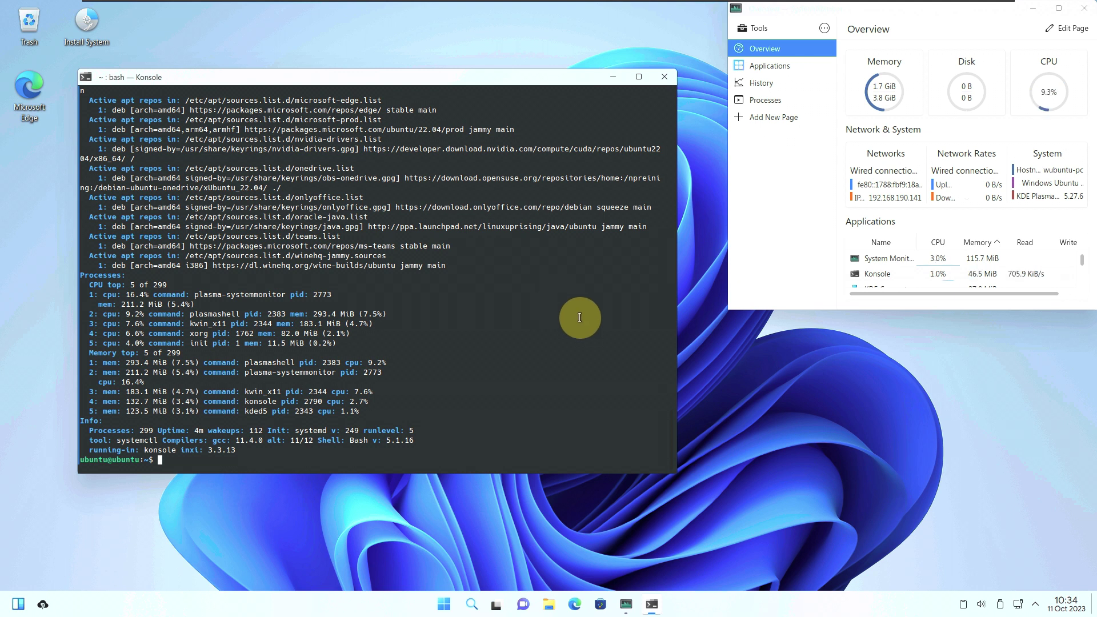
text(eofetch)
key(Return)
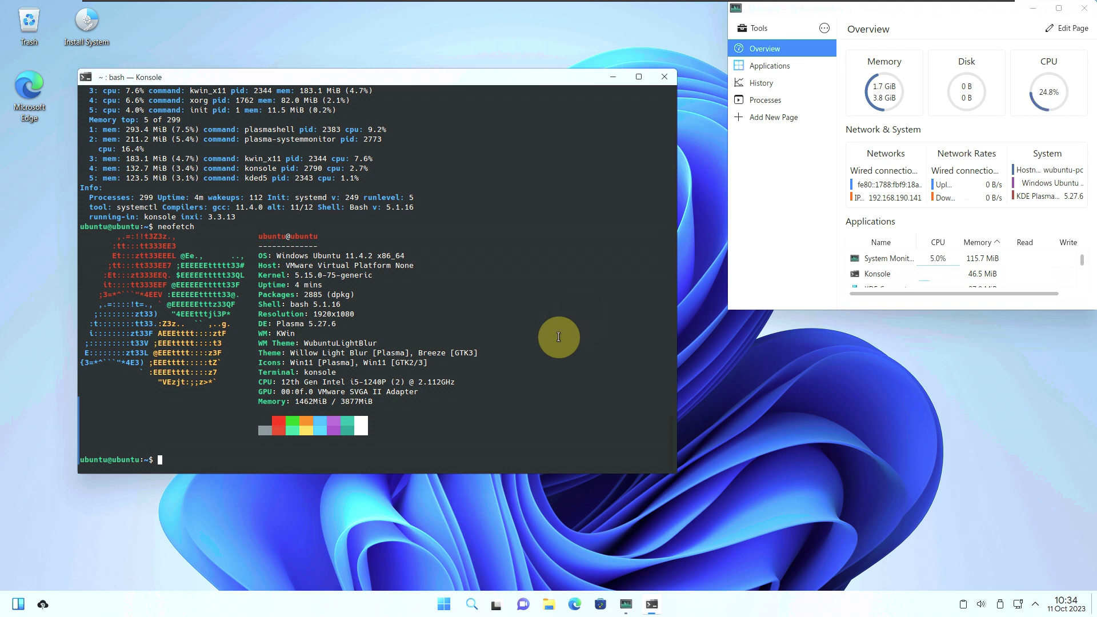
Try to run htop in the terminal and install it by copying and running the suggested command sudo apt install htop.
text(p)
key(Return)
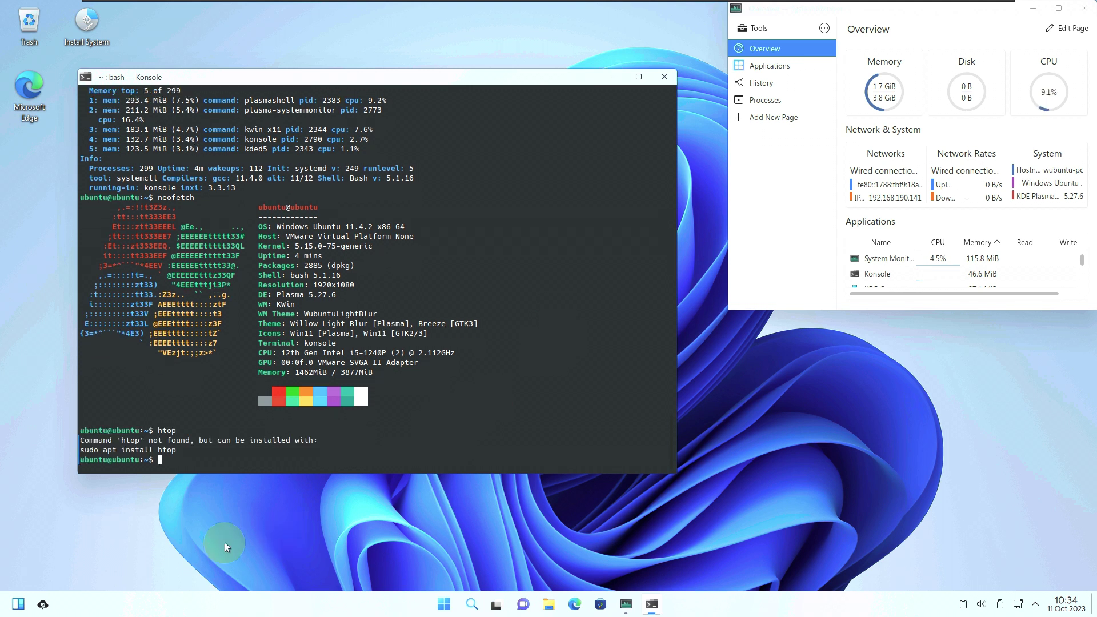
drag(176, 451, 87, 453)
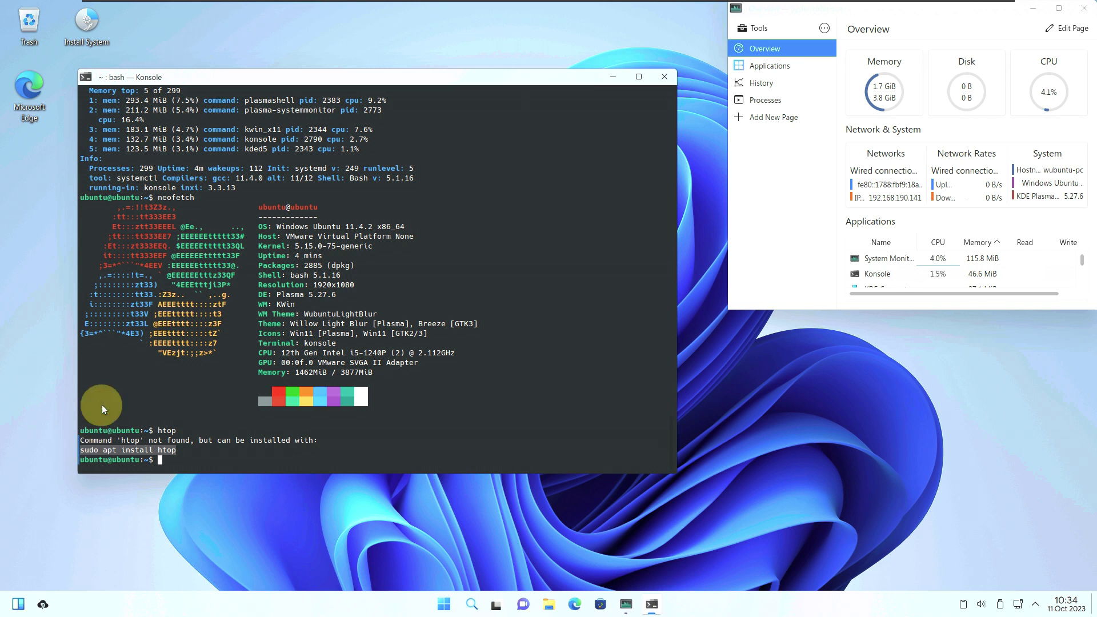
right_click(87, 454)
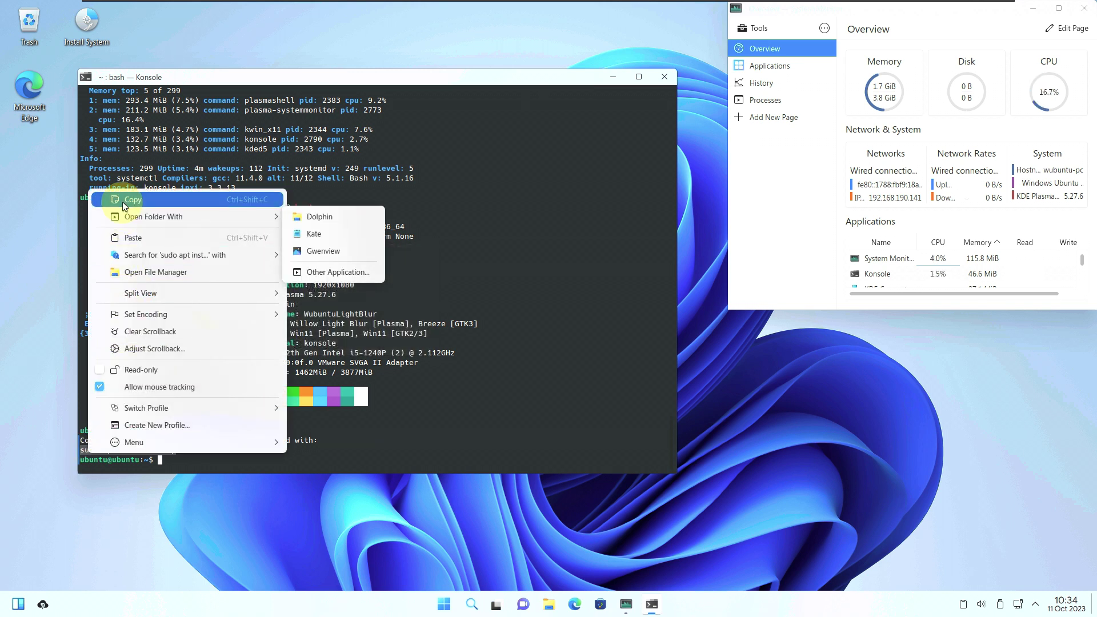
click(137, 199)
right_click(184, 462)
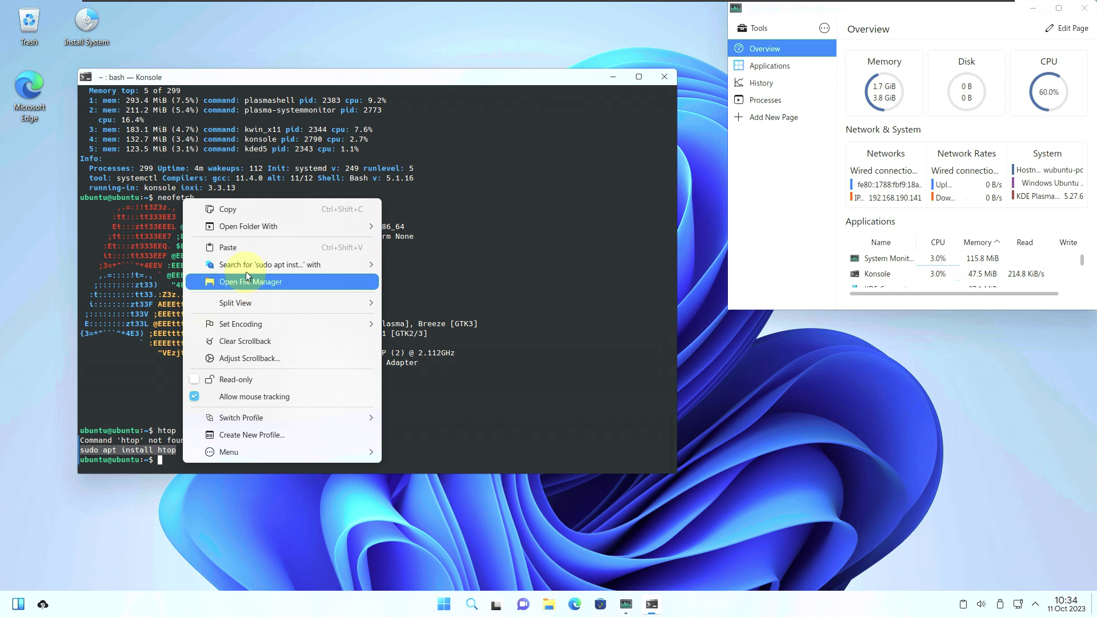
click(251, 247)
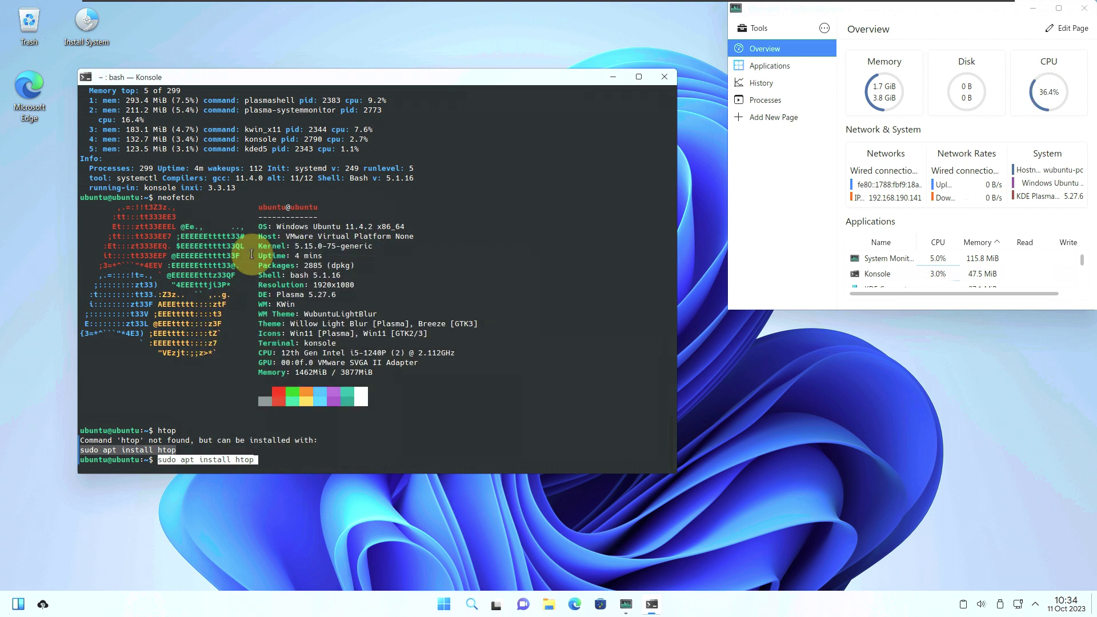
key(Return)
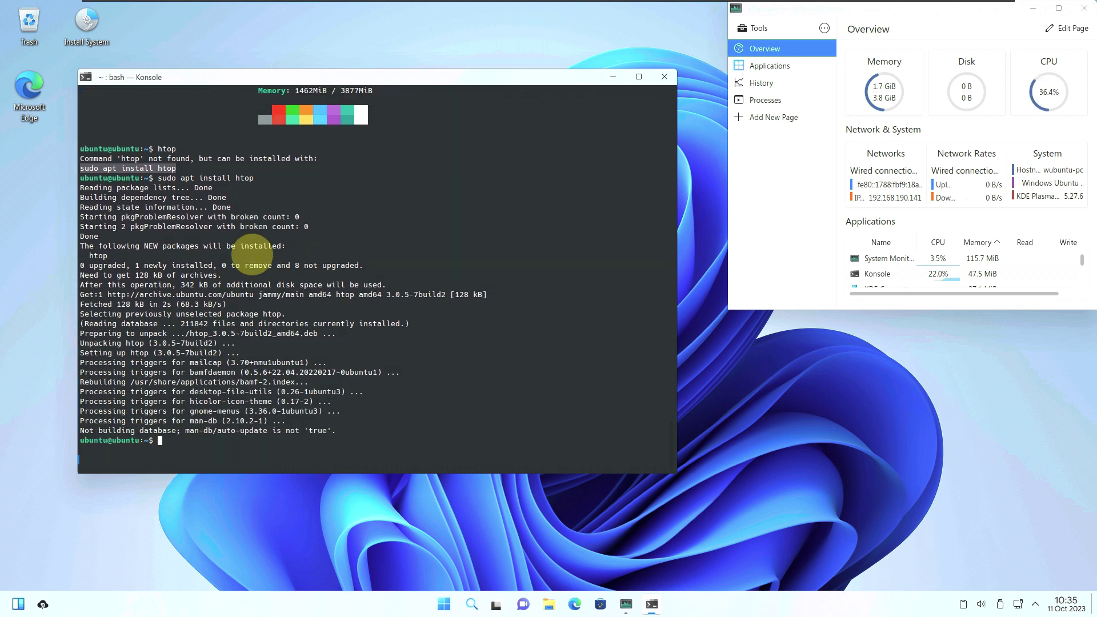
Run htop to view the running processes and close the Konsole window, confirming the close despite the active process.
text(htop)
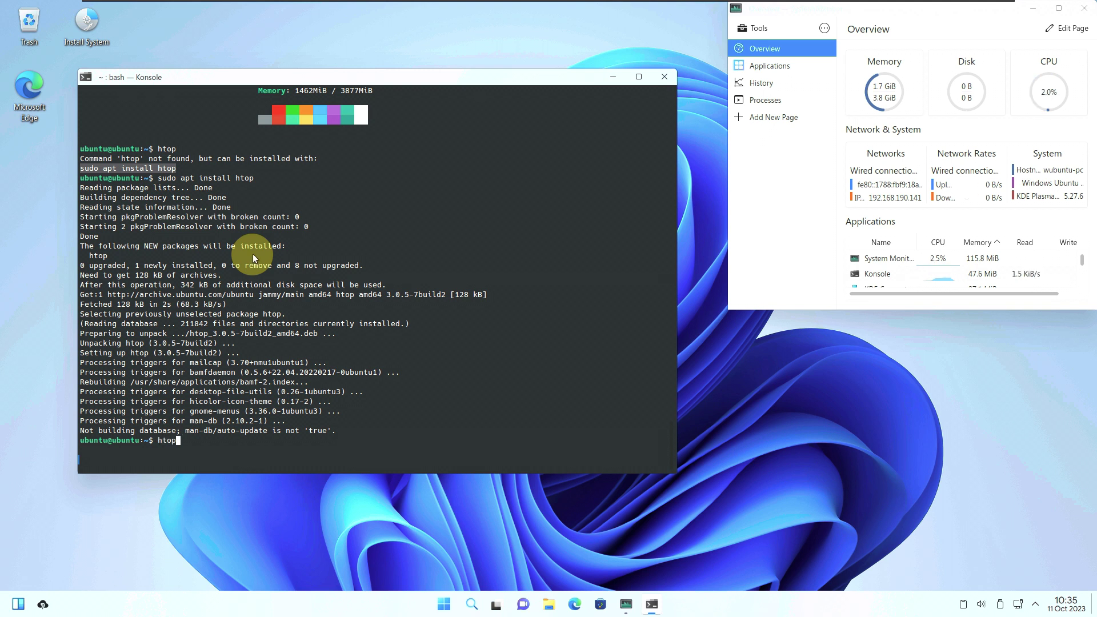
key(Return)
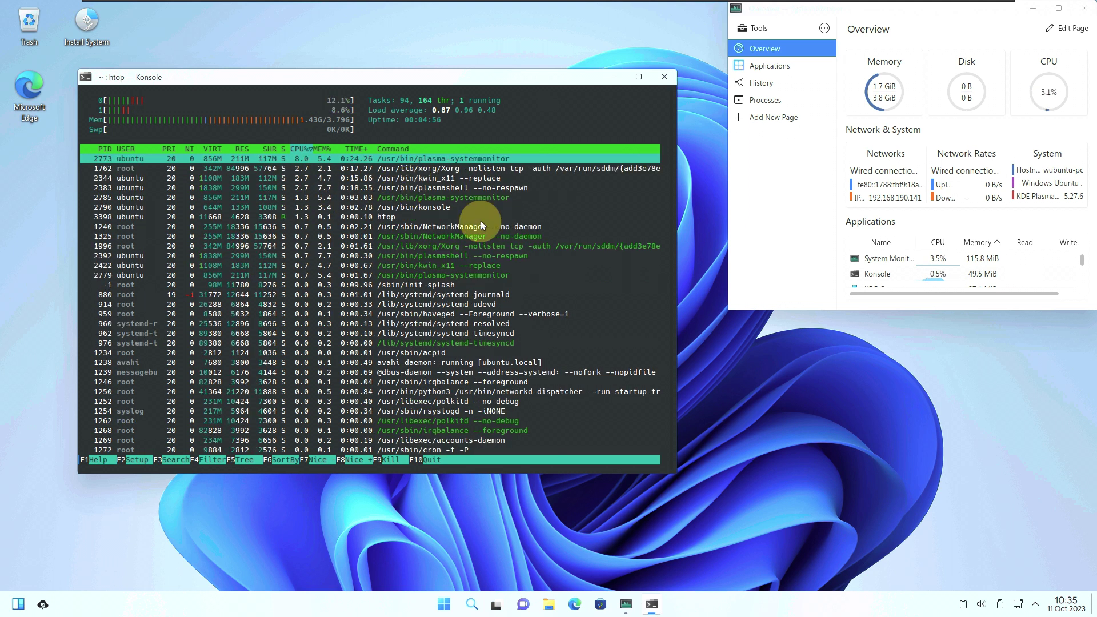
click(663, 78)
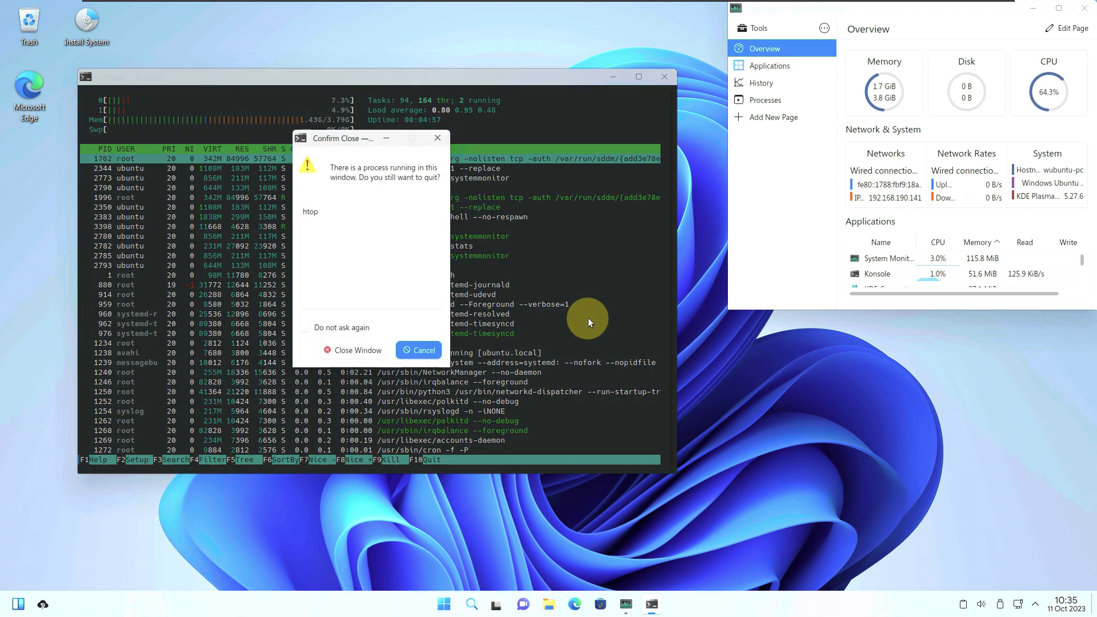
click(351, 350)
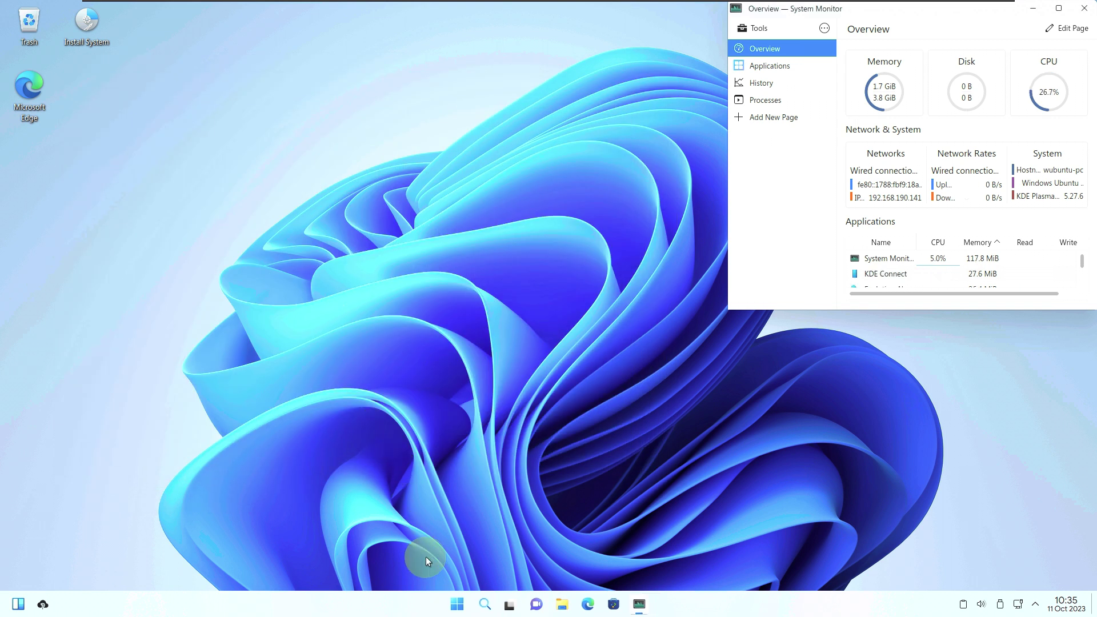
Launch Microsoft Edge from the pinned applications.
click(457, 606)
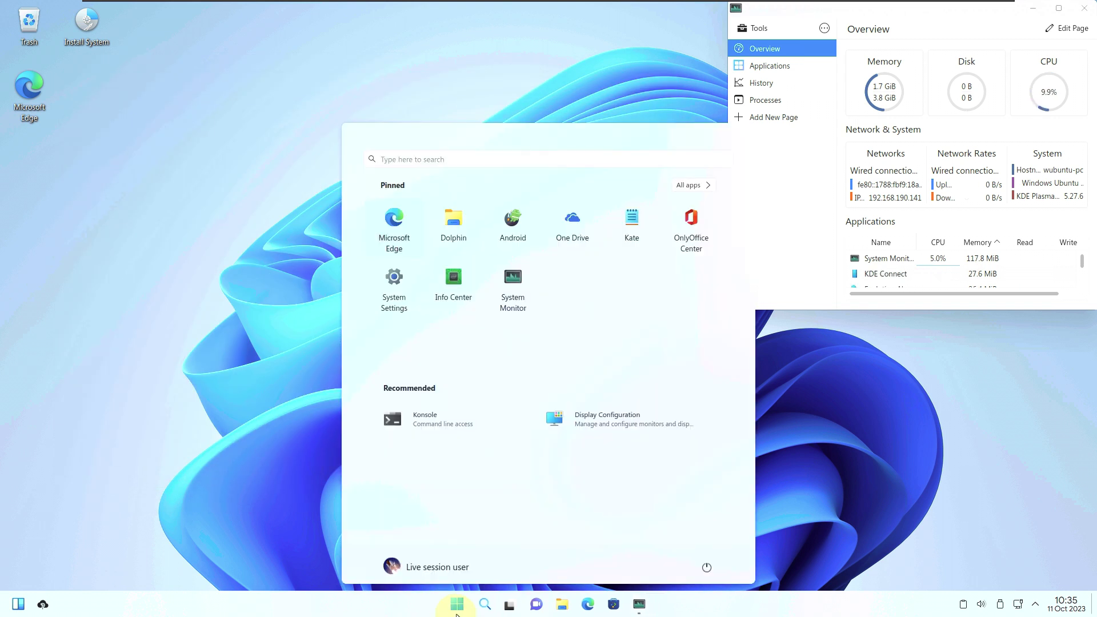
click(380, 235)
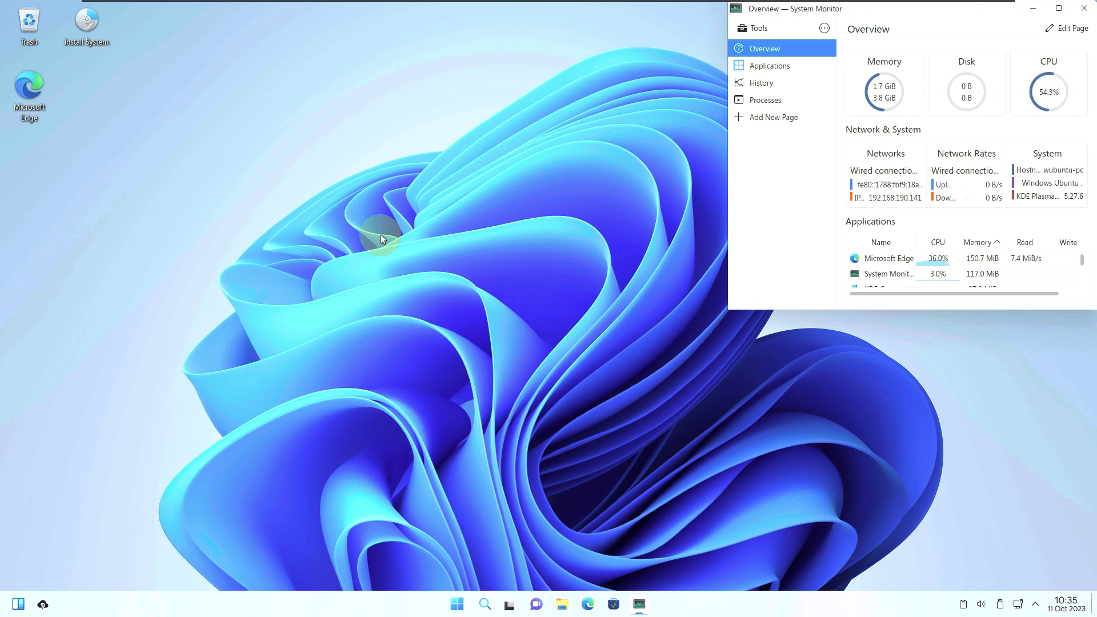
View the calendar for the current date, close it and show the hidden status and notification items.
click(1061, 599)
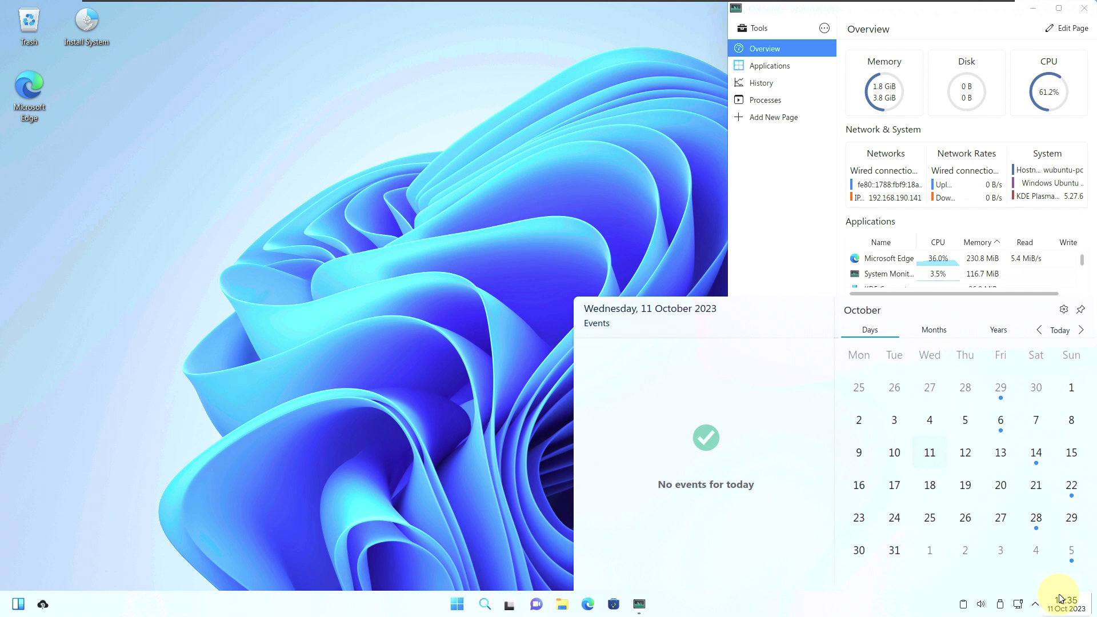
click(1061, 599)
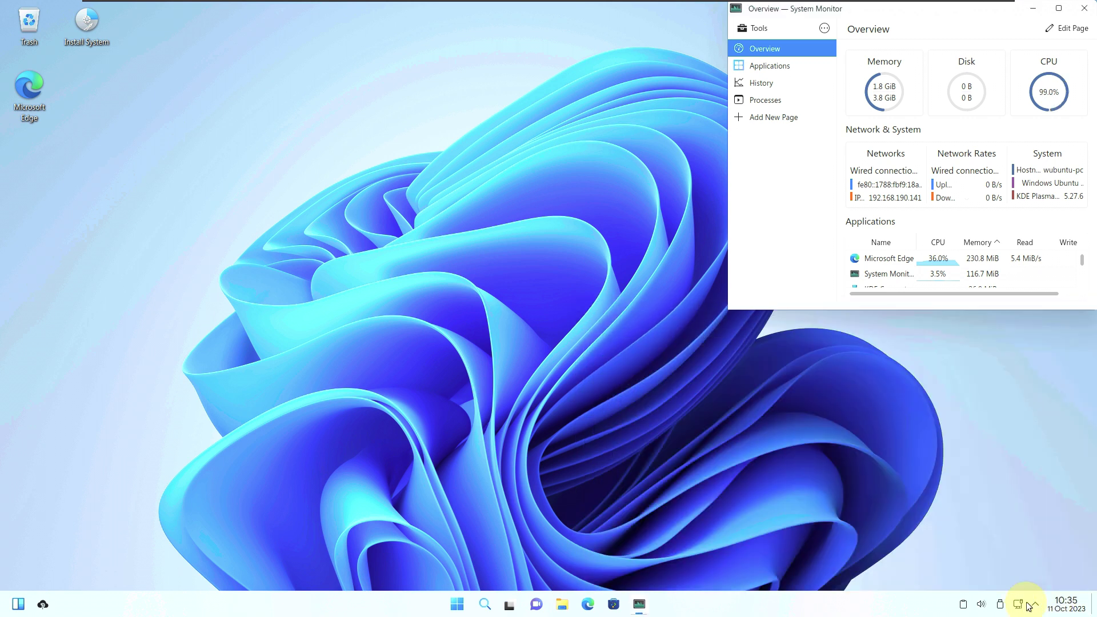
click(1033, 605)
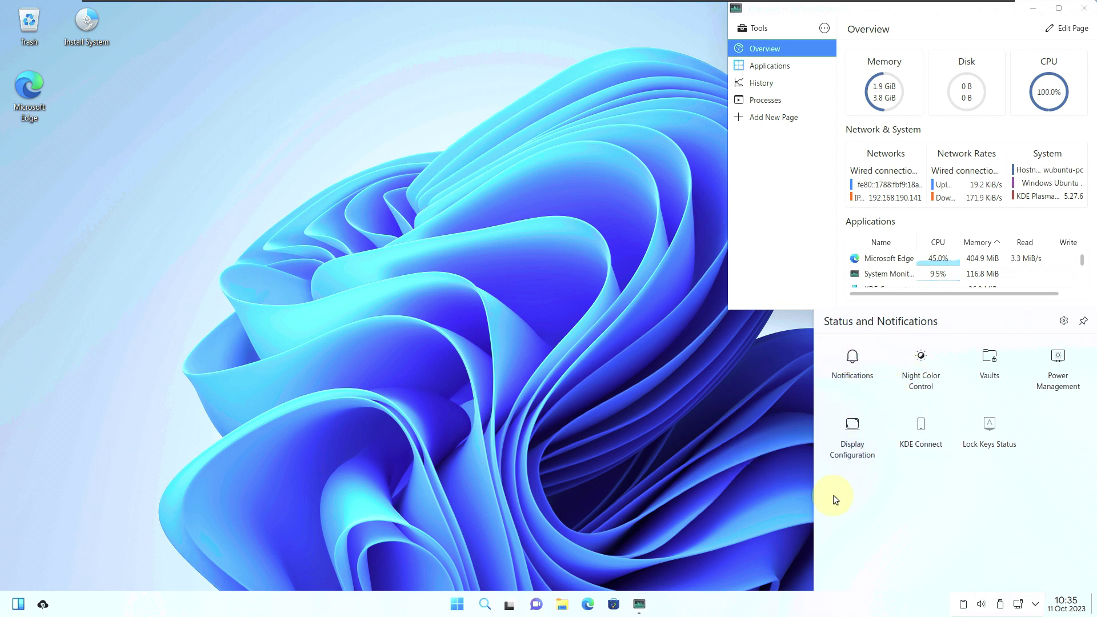
Check the network connections, the connected disks and devices, and the clipboard history among the system status items.
click(1017, 603)
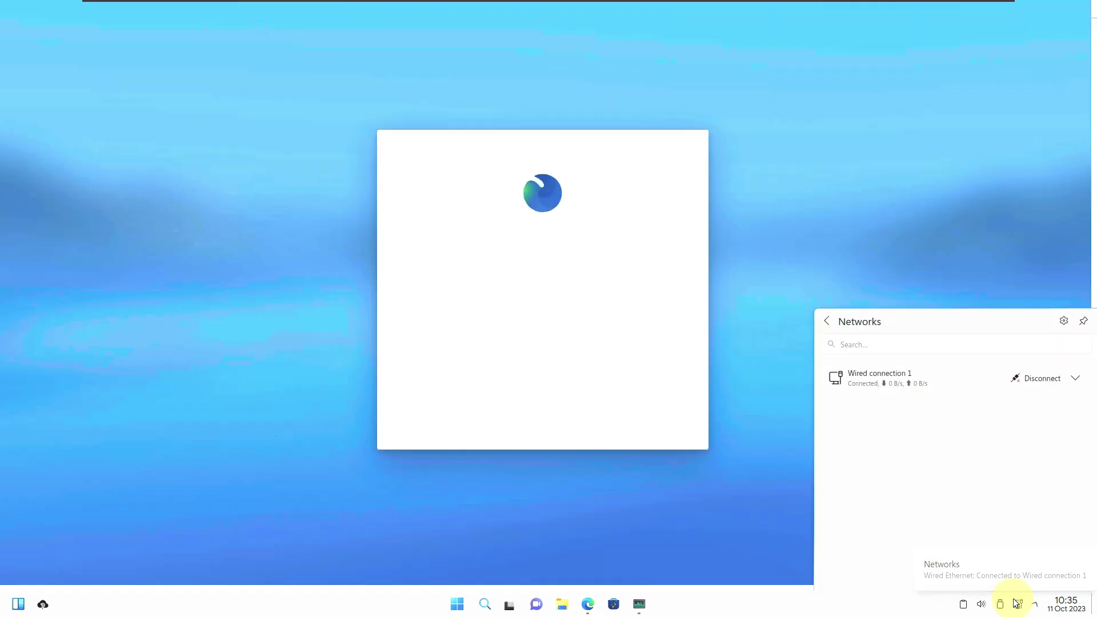
click(1002, 603)
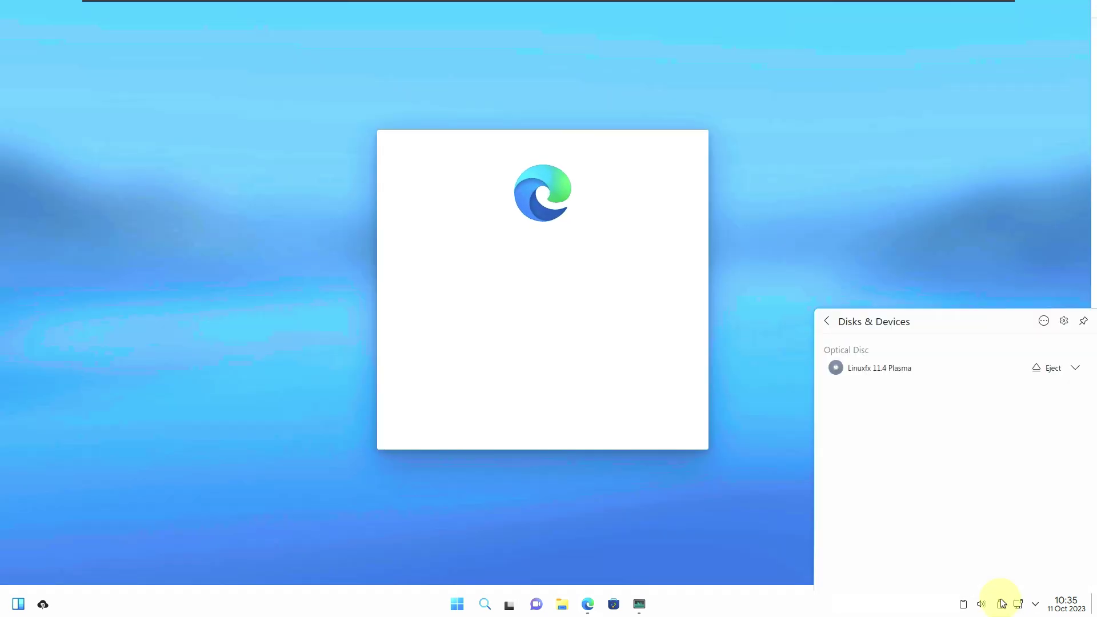
click(1002, 604)
click(972, 606)
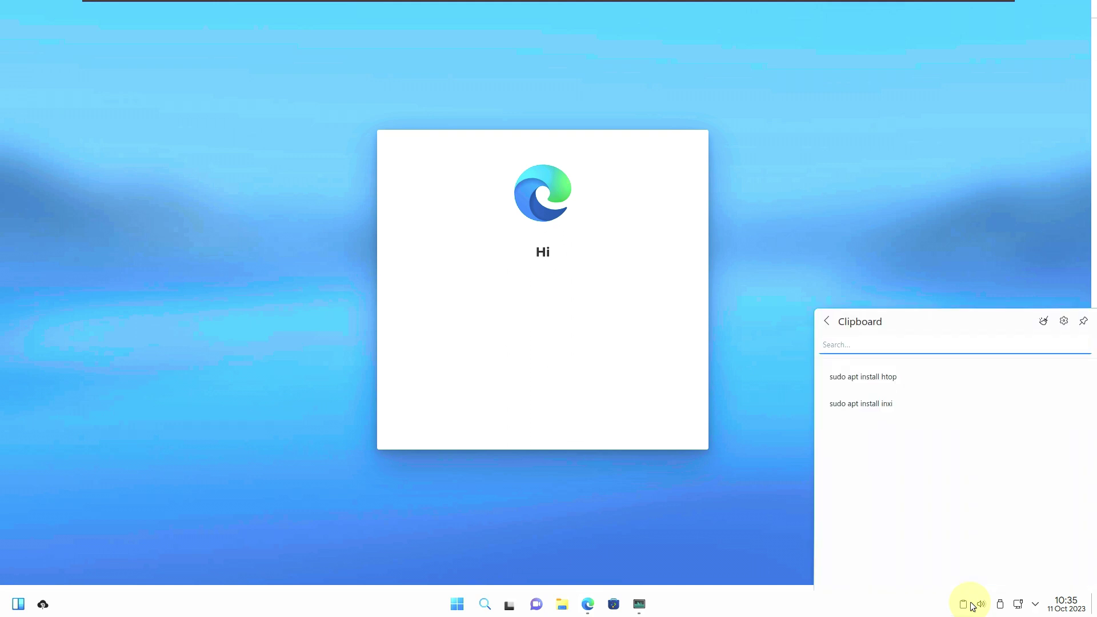
click(973, 606)
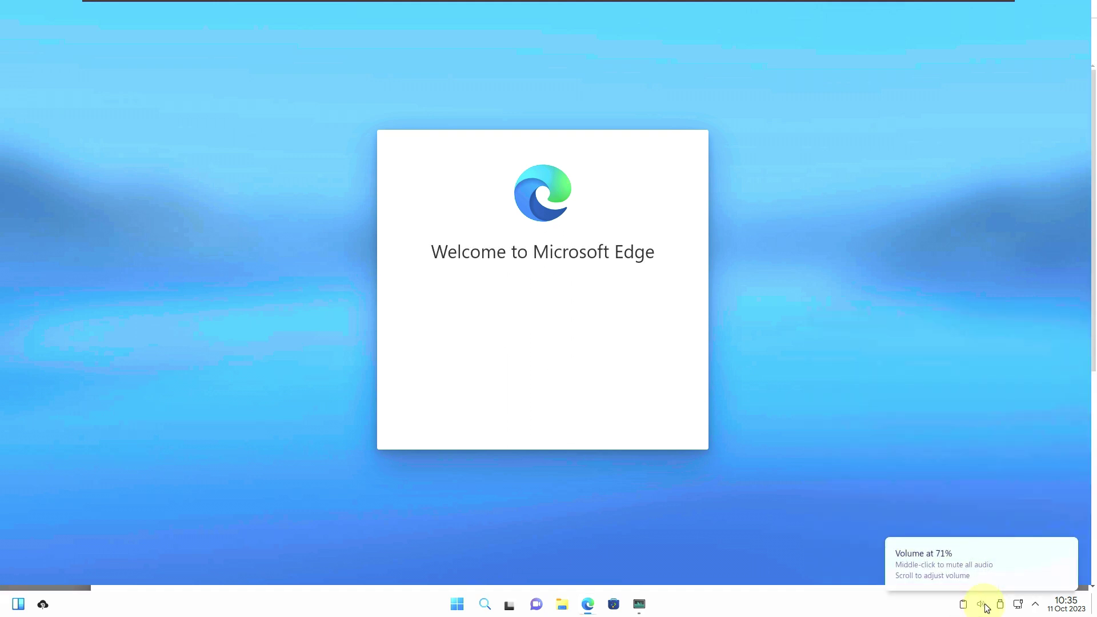
Inspect the audio volume settings for applications and their additional playback options, leaving the options unchanged.
click(987, 607)
click(1023, 344)
click(1045, 321)
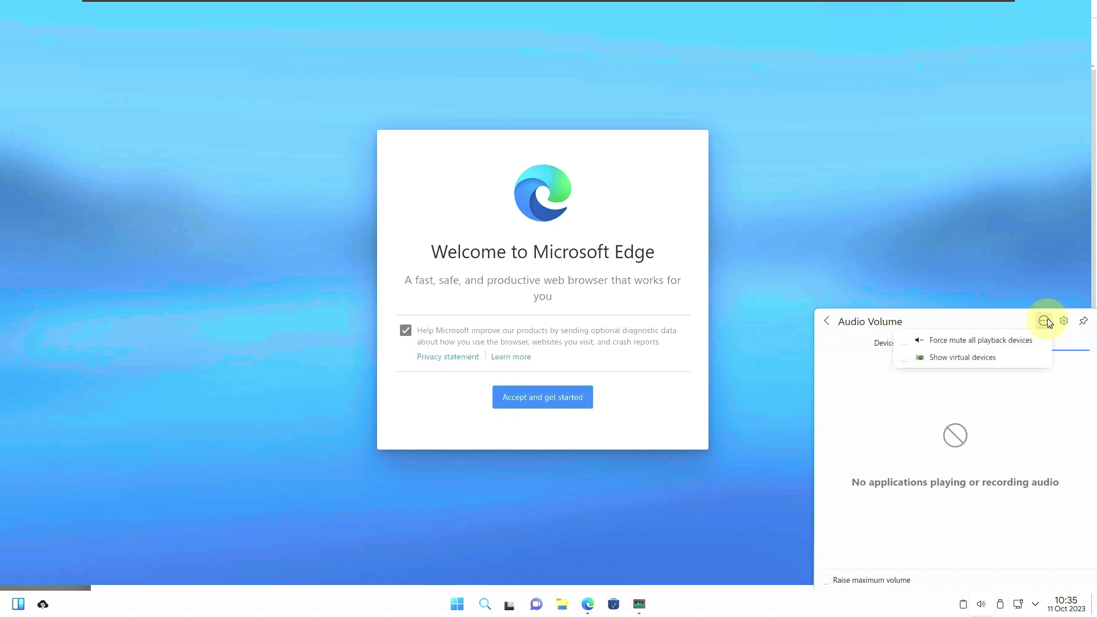
click(968, 253)
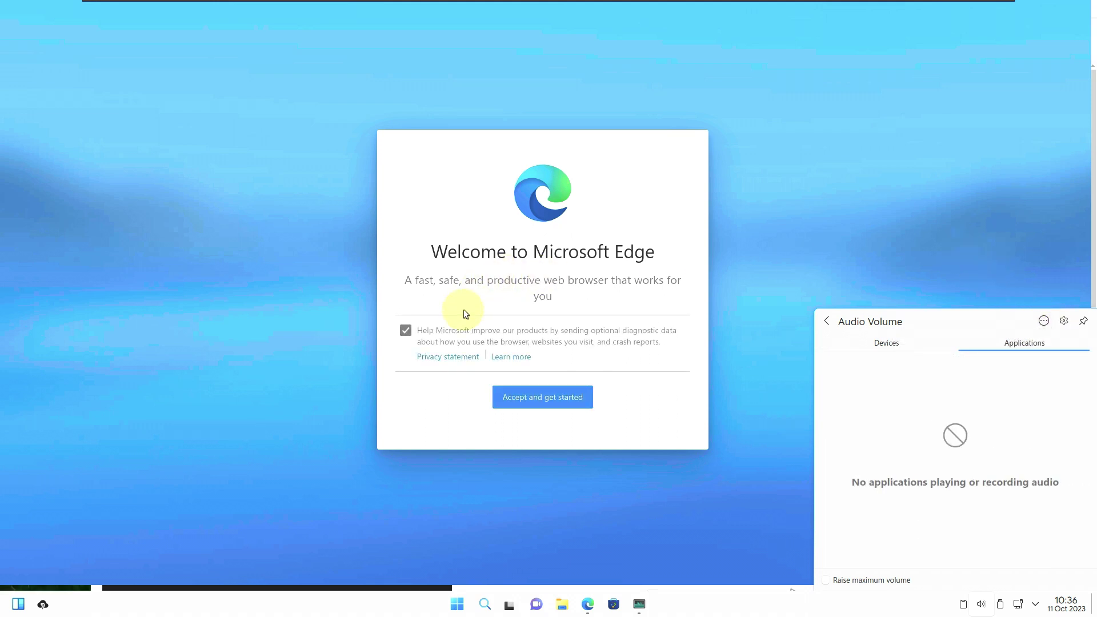
Complete the Microsoft Edge first-run setup with optional diagnostic data off and the Focused new tab layout, skipping the sync sign-in.
click(453, 330)
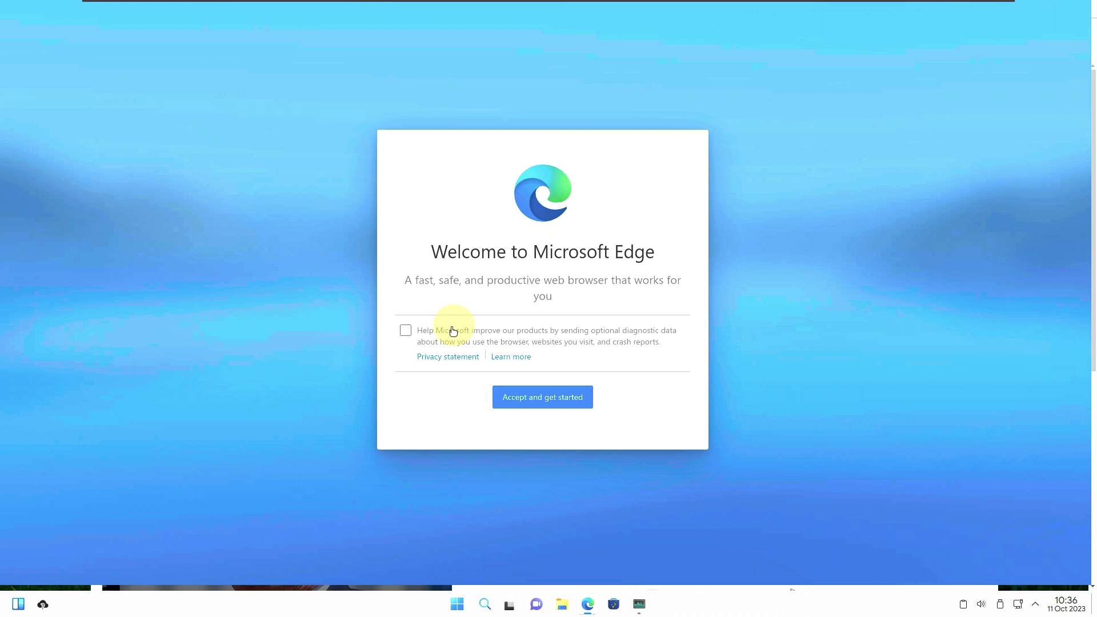
click(530, 399)
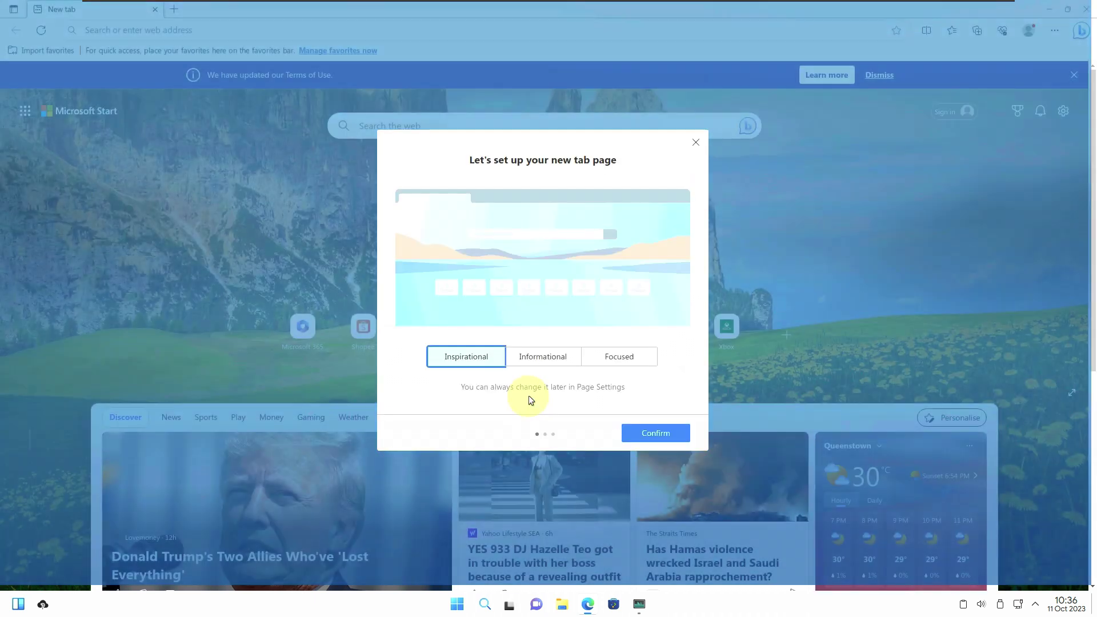
click(628, 357)
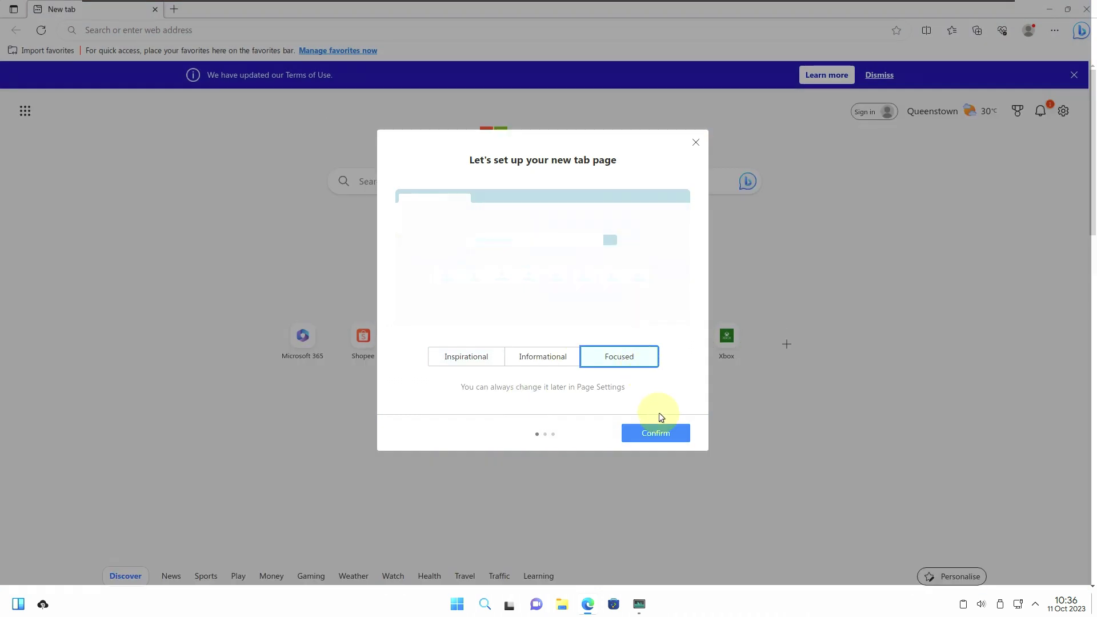
click(656, 433)
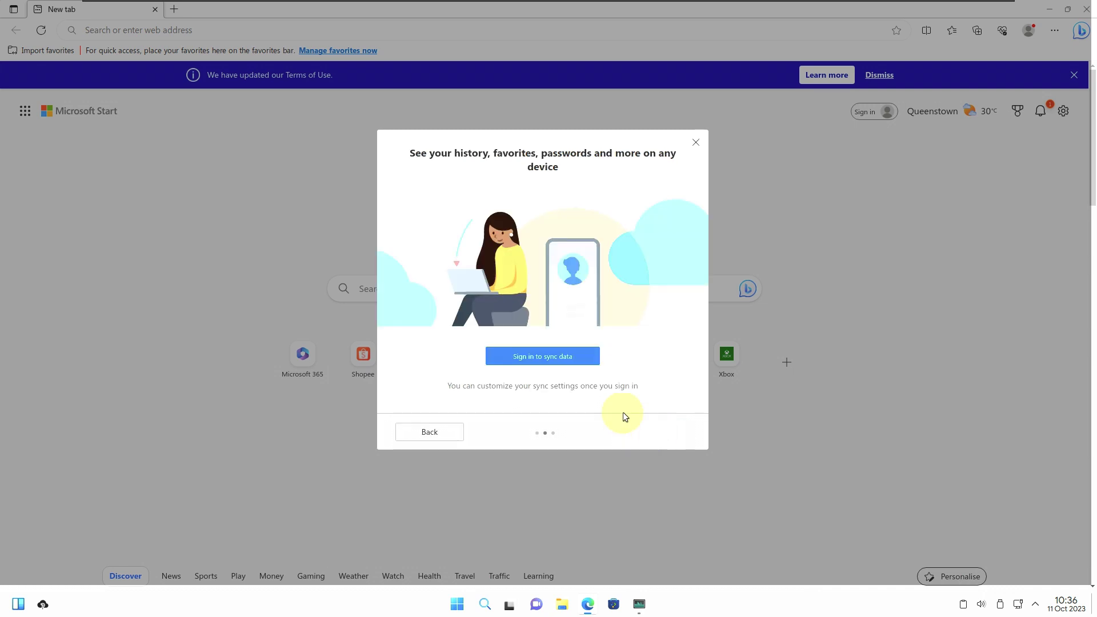
click(697, 143)
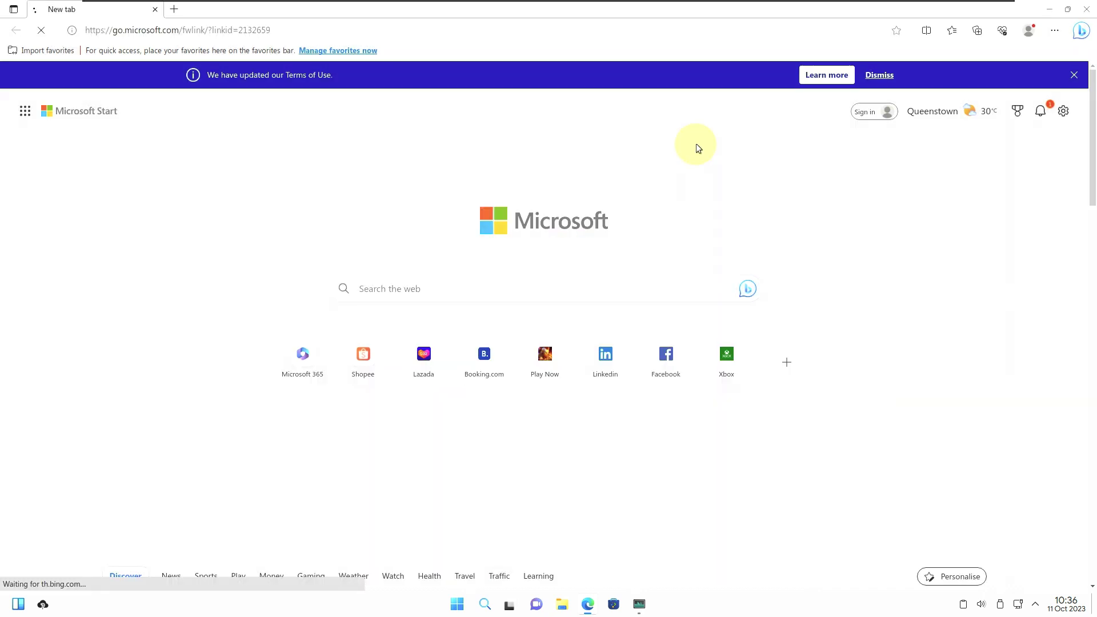
Open startpage.com in the browser and search for linuxfx.
click(679, 23)
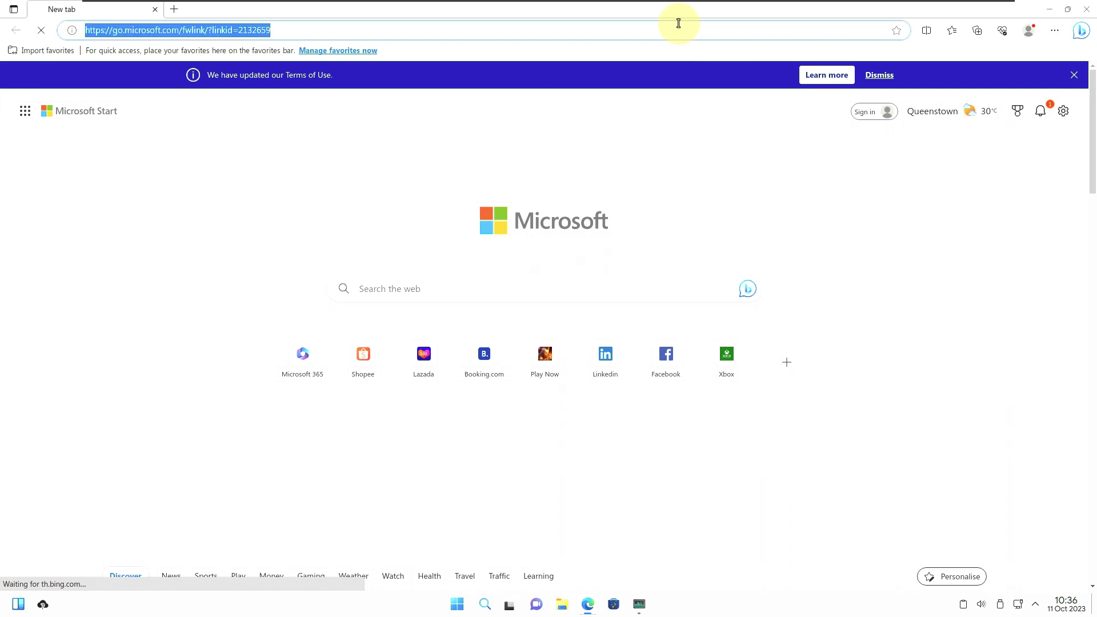
text(startpage.com)
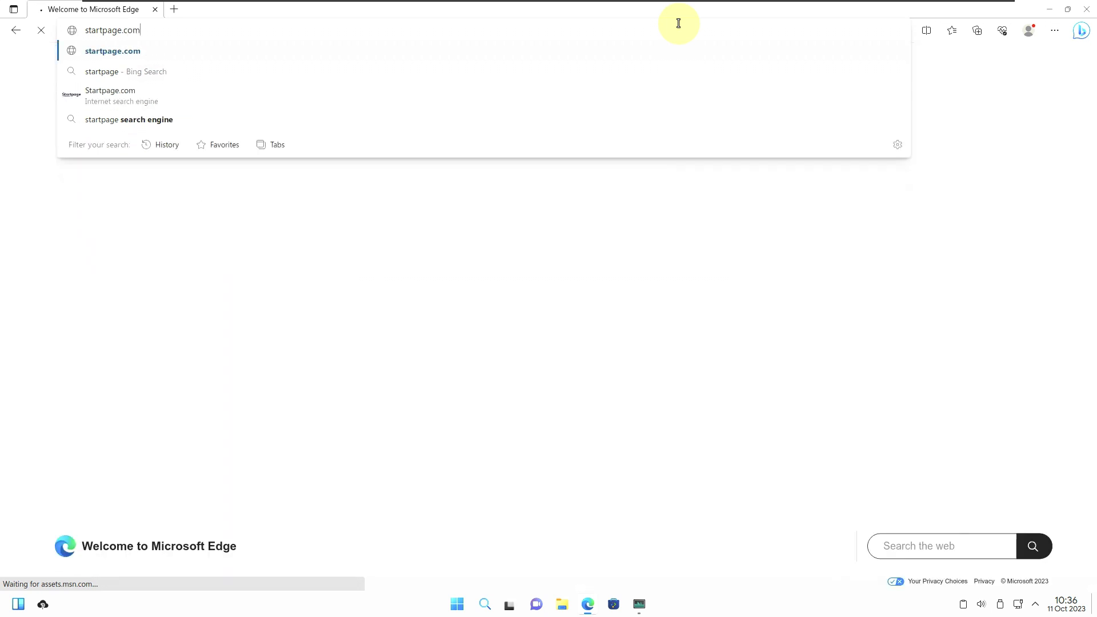
key(Return)
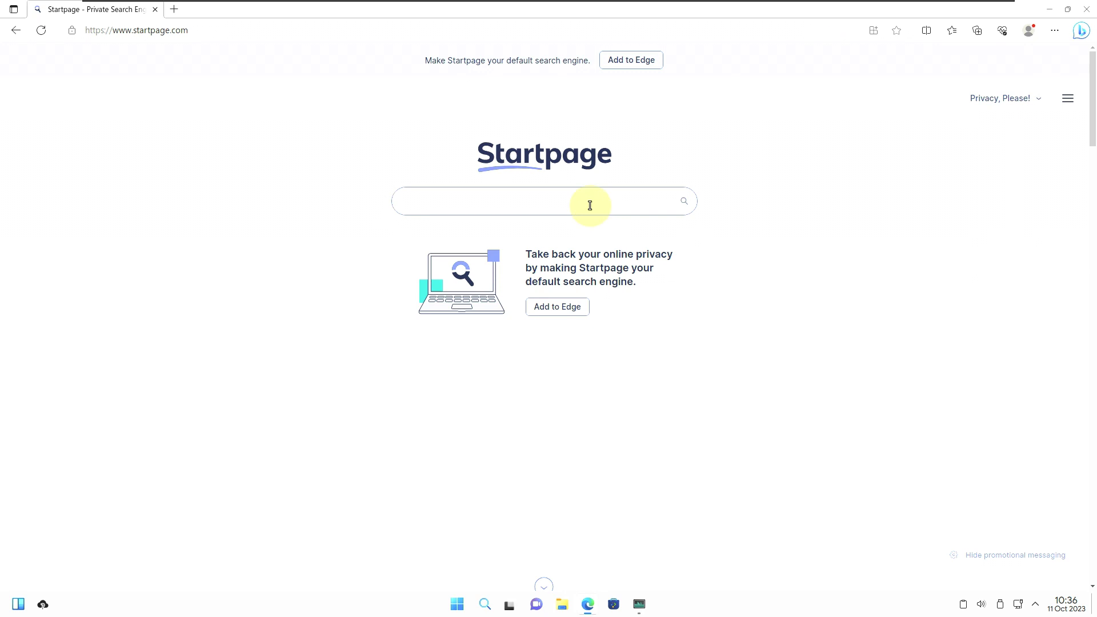
text(linuxfx)
key(Return)
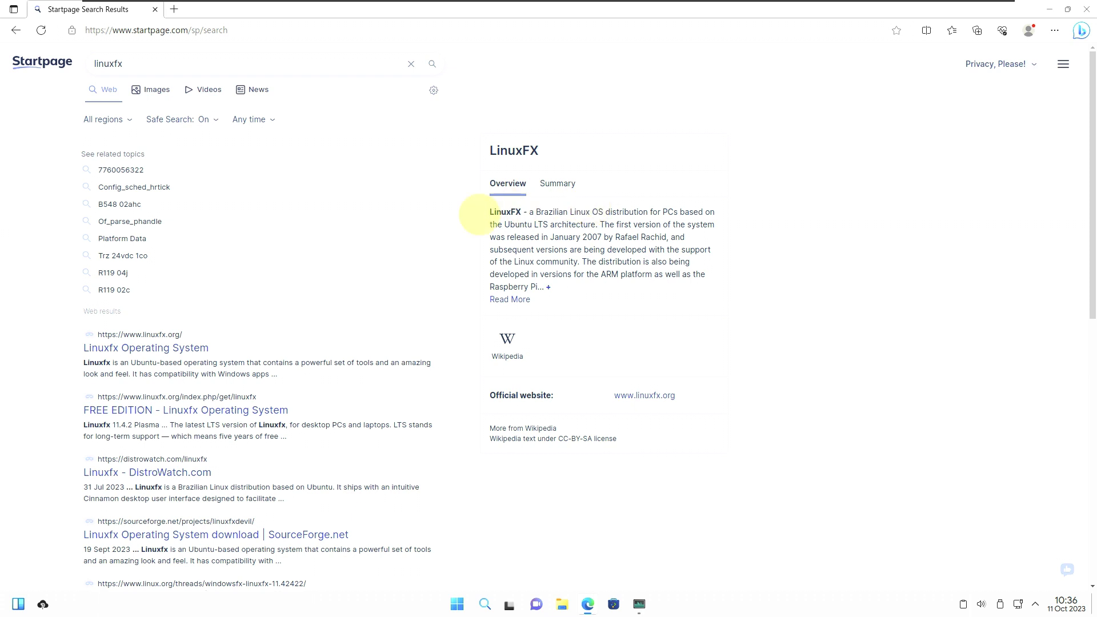
Open the Linuxfx website from the search results and follow its free edition download to the SourceForge files page.
click(169, 354)
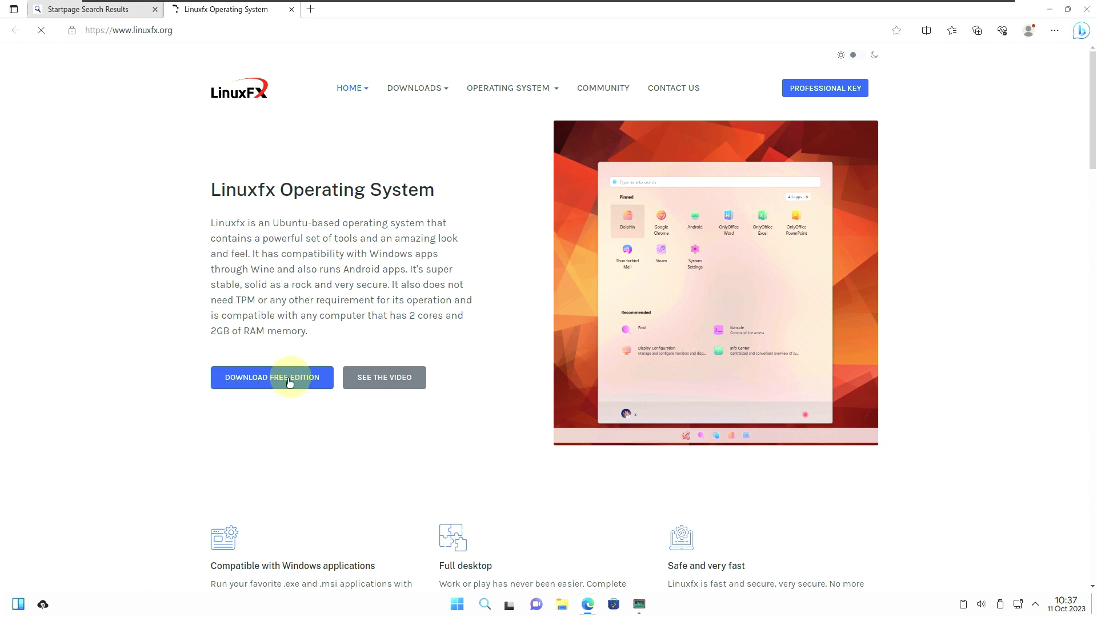
mouse_move(444, 93)
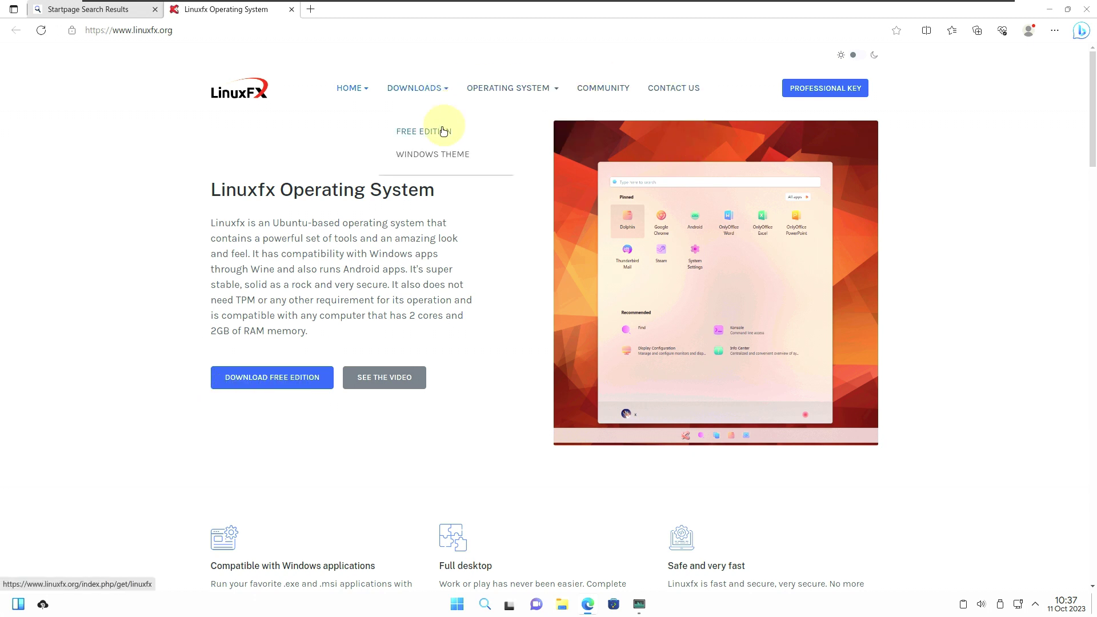
click(444, 131)
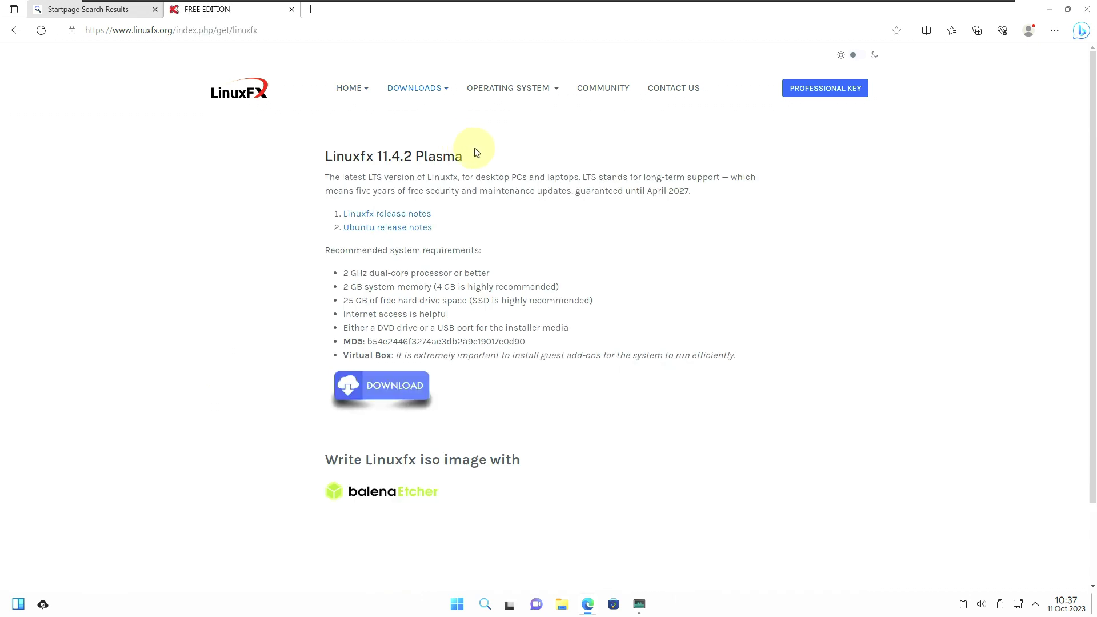
click(414, 386)
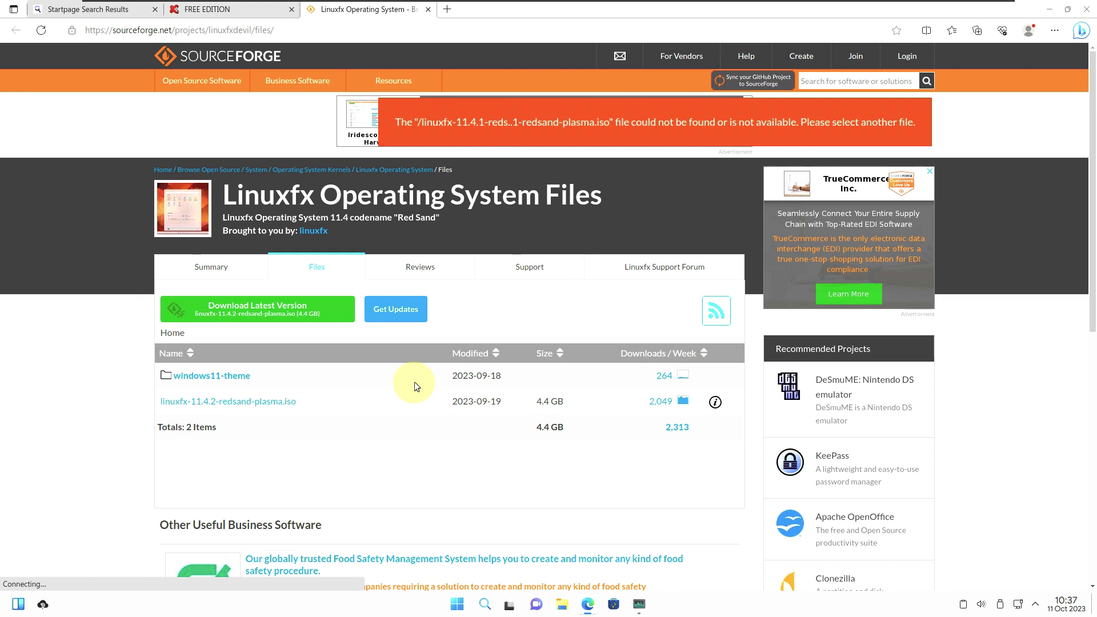
Start downloading windows-ubuntu-11.4.2-win11-plasma-amd64.iso from the windows11-theme folder, and close the browser despite the running download.
click(244, 379)
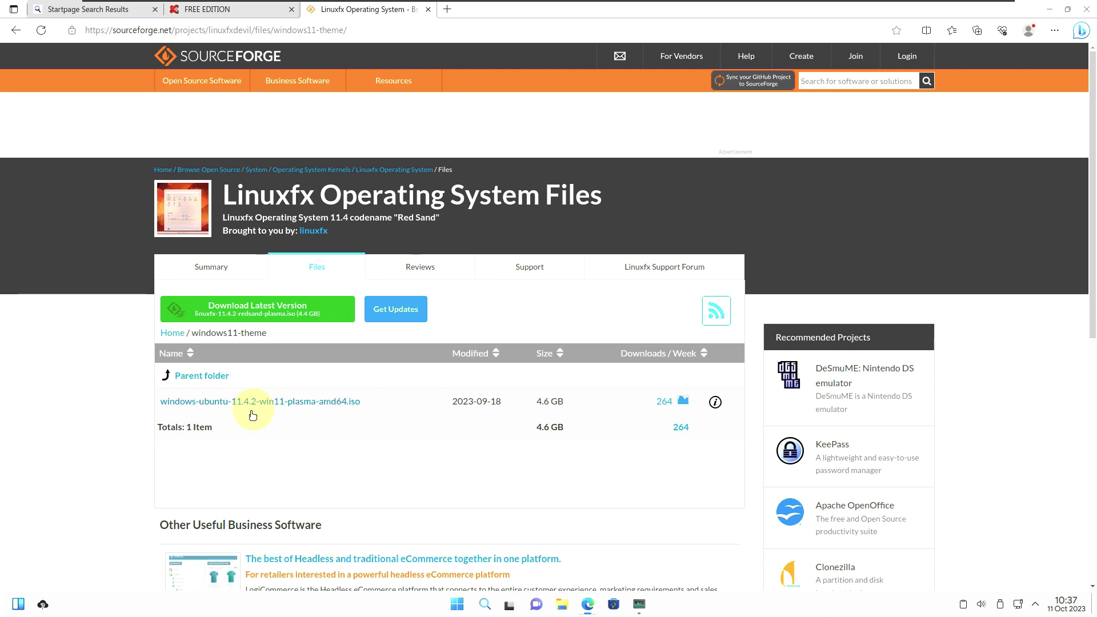
click(272, 406)
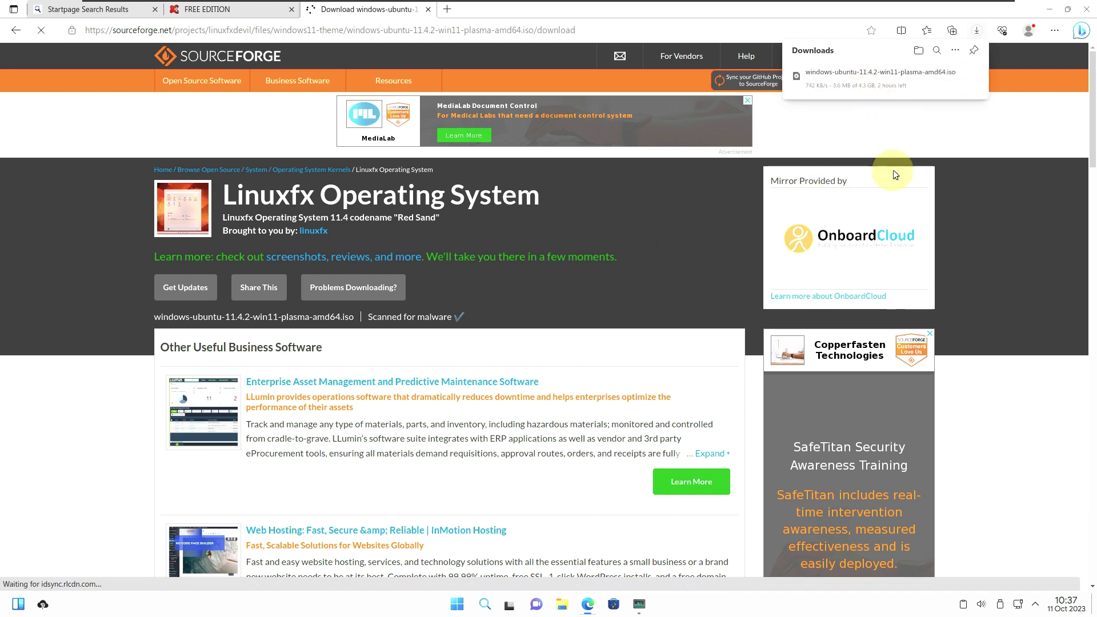
click(1088, 13)
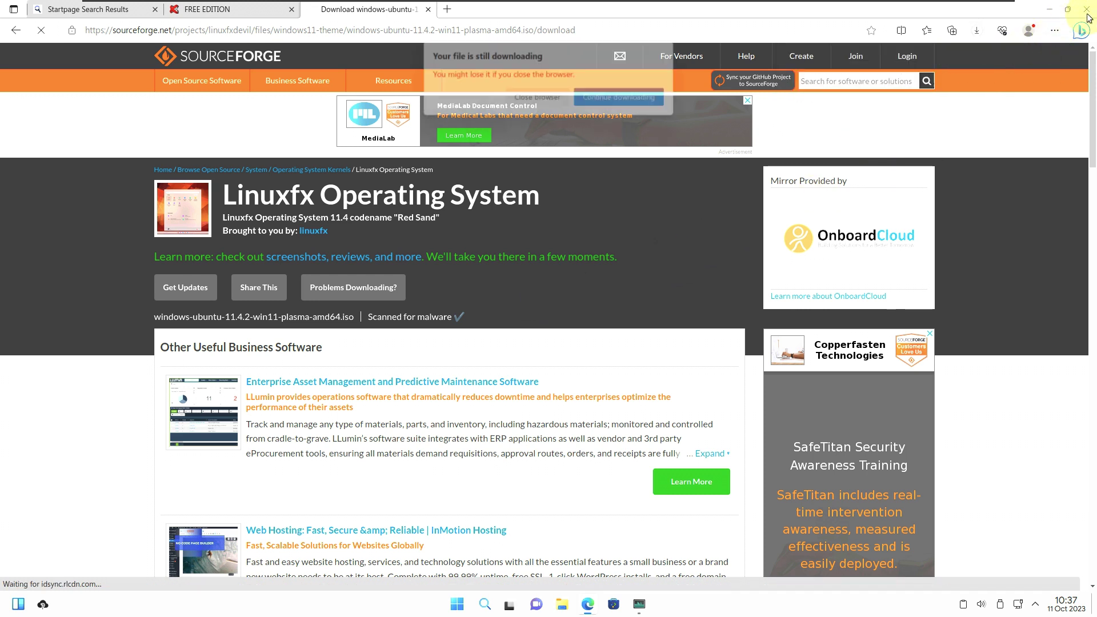
click(558, 95)
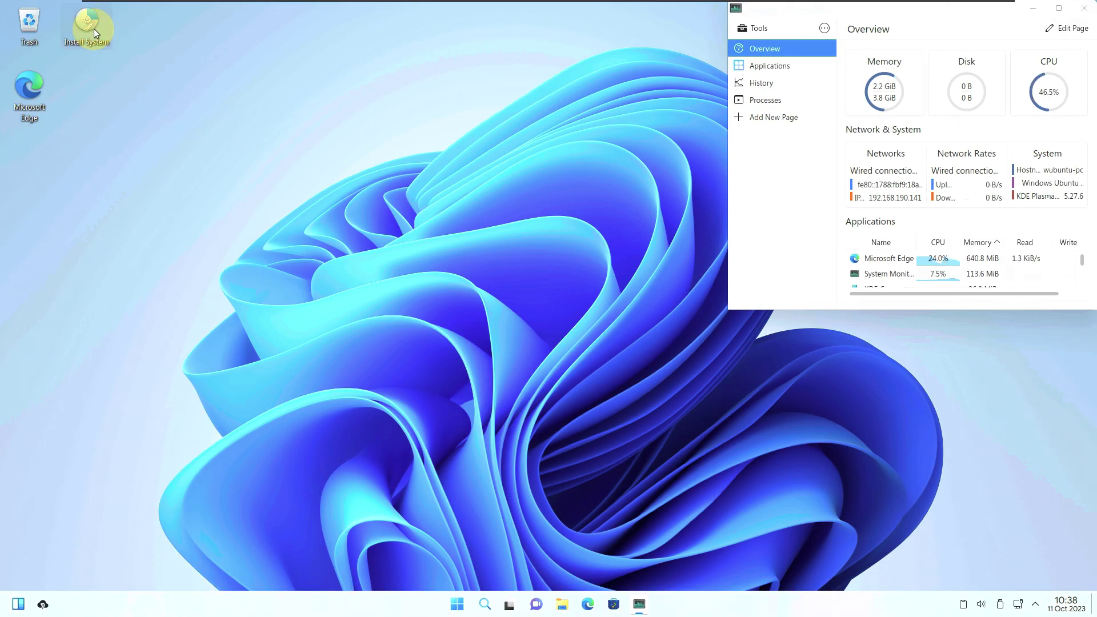
Launch the Install System program from the desktop and move the installer window clear of the system monitor.
right_click(94, 28)
mouse_move(148, 56)
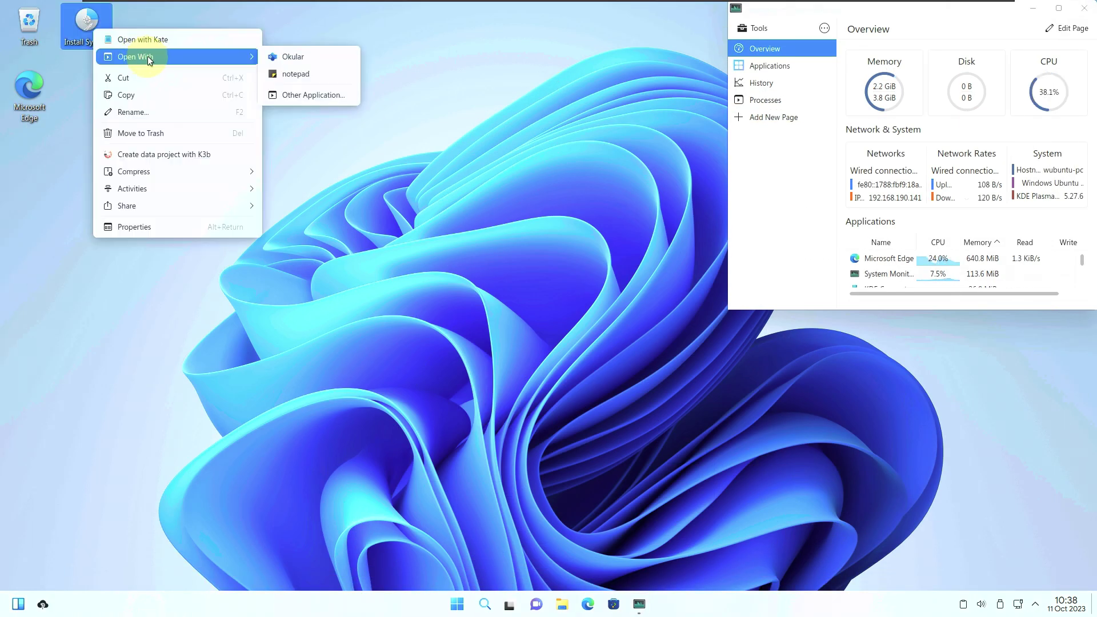
click(359, 238)
double_click(97, 44)
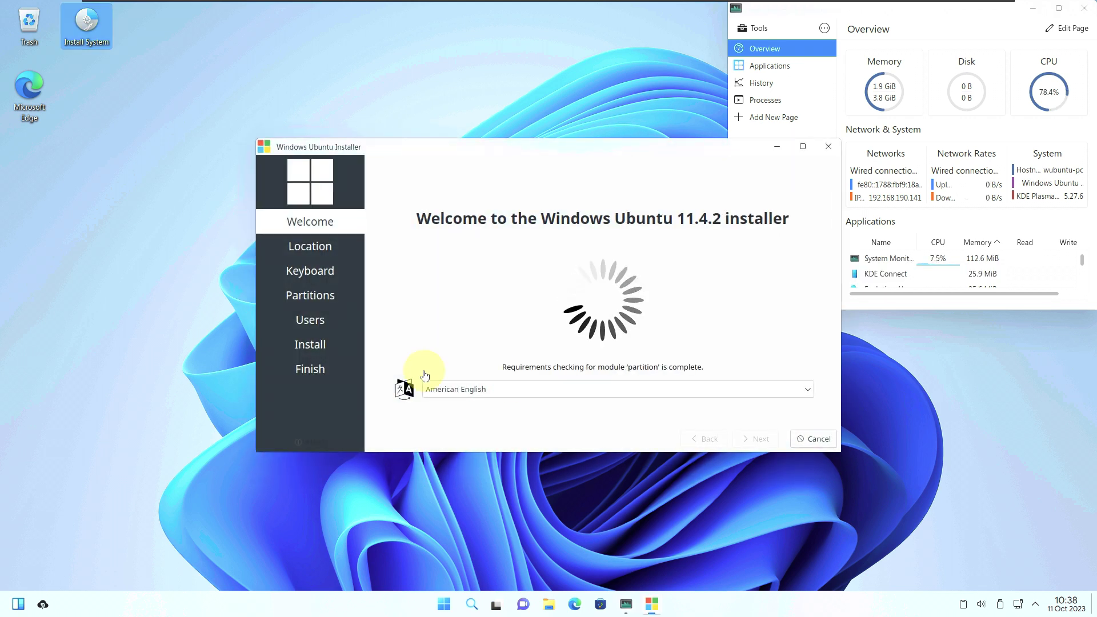
drag(507, 153, 293, 114)
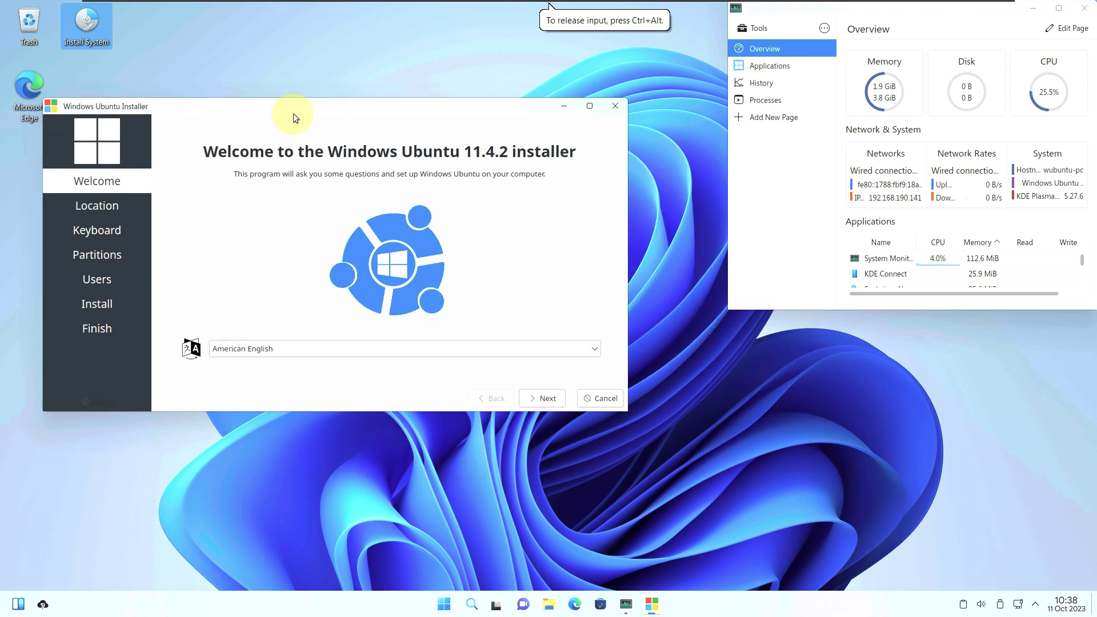
View the installer's About information and the available languages, keep American English, and continue to the location settings.
click(104, 400)
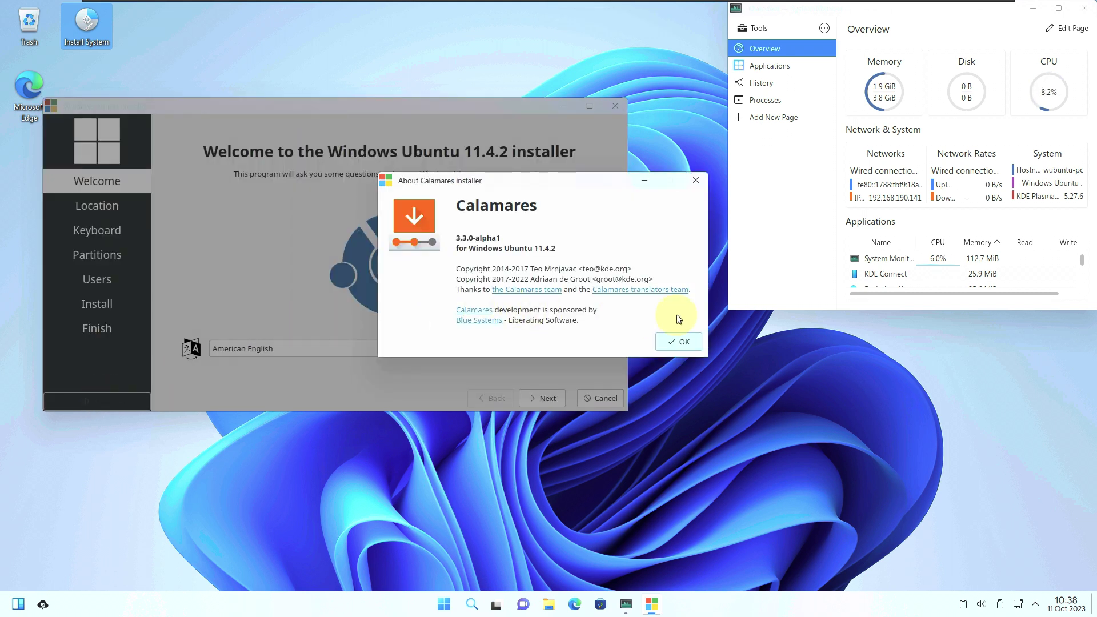
click(681, 342)
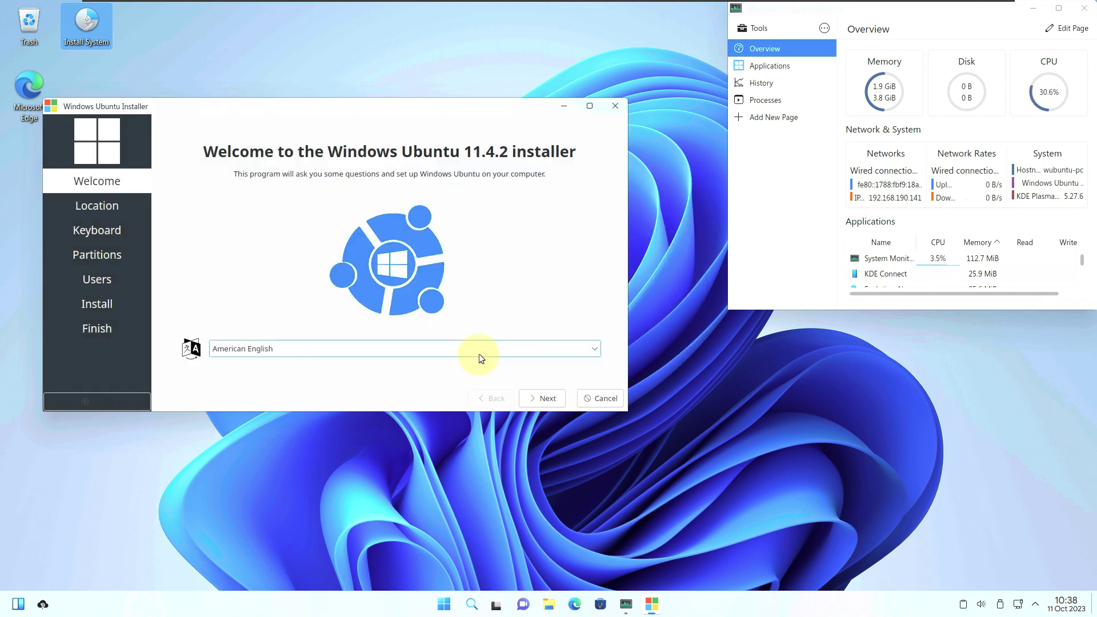
click(479, 354)
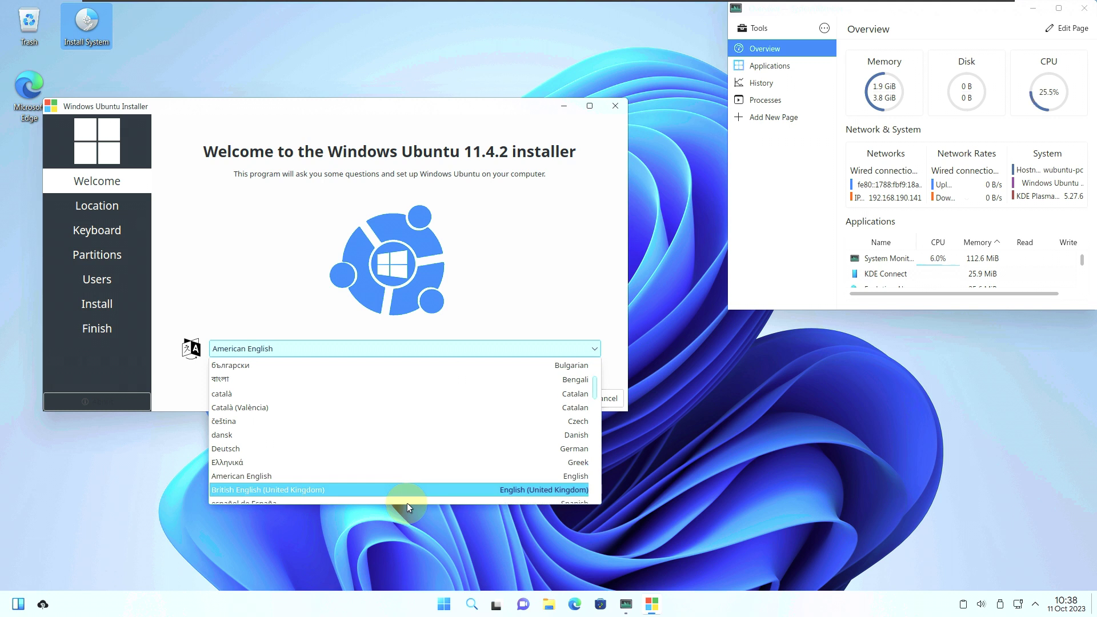
scroll(408, 443, down, 12)
scroll(408, 444, down, 3)
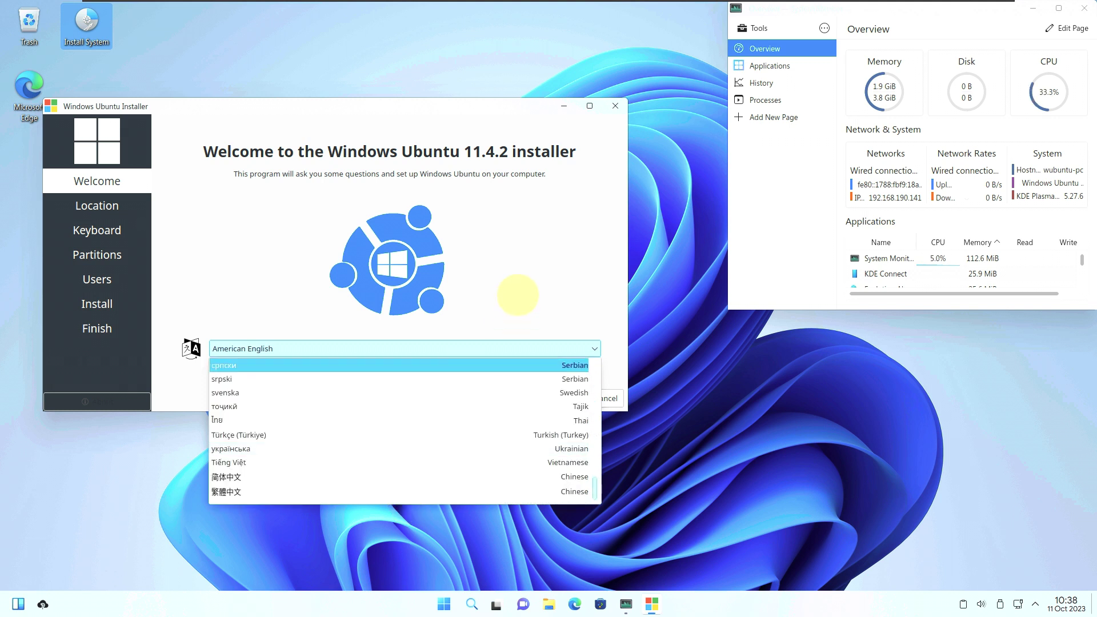
click(574, 350)
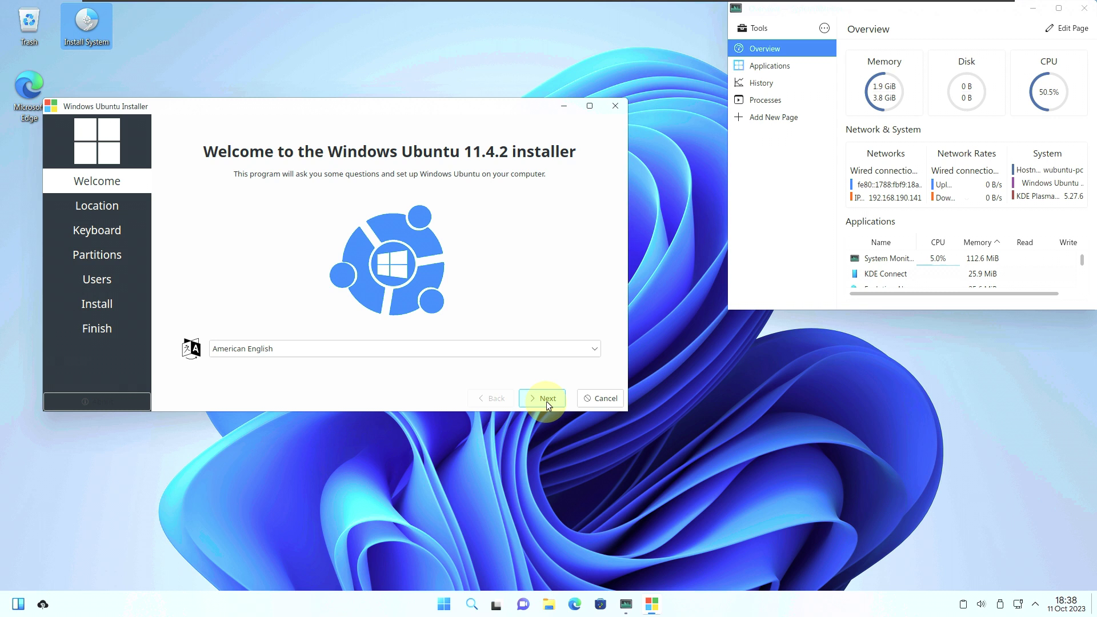
click(546, 401)
Set the time zone to Los Angeles in the America region, and look through the other available regions and zones.
click(227, 226)
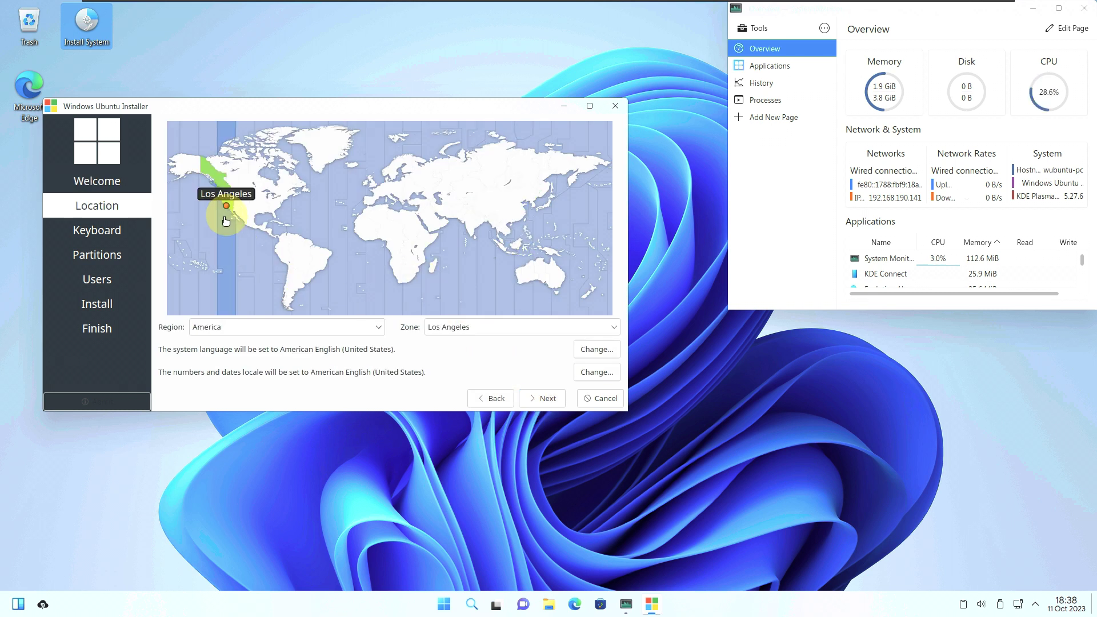
click(293, 327)
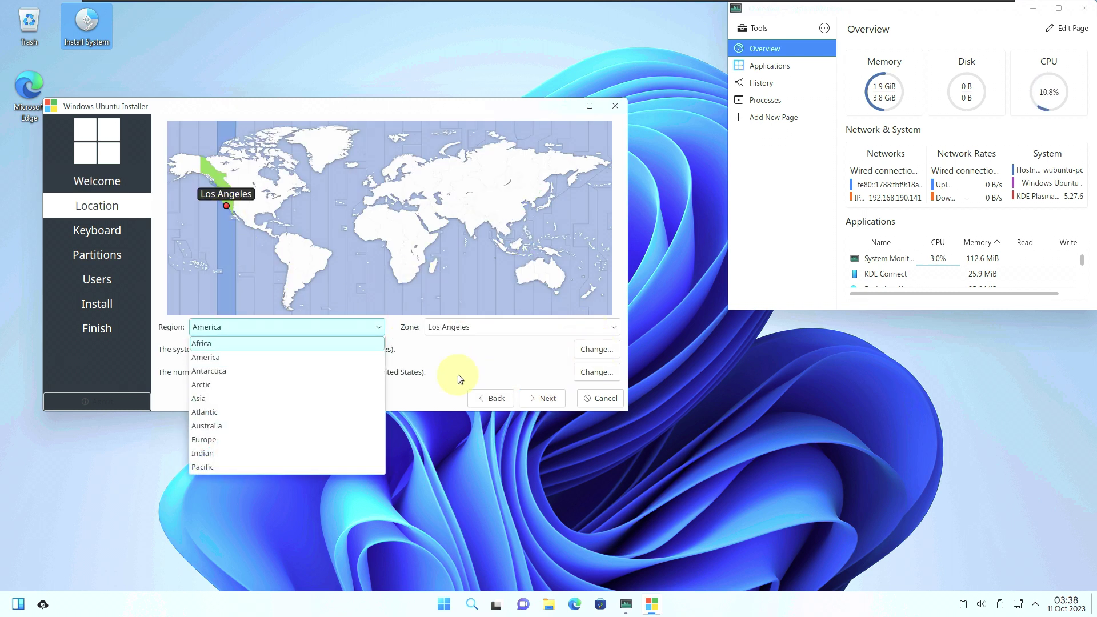
click(471, 335)
click(471, 333)
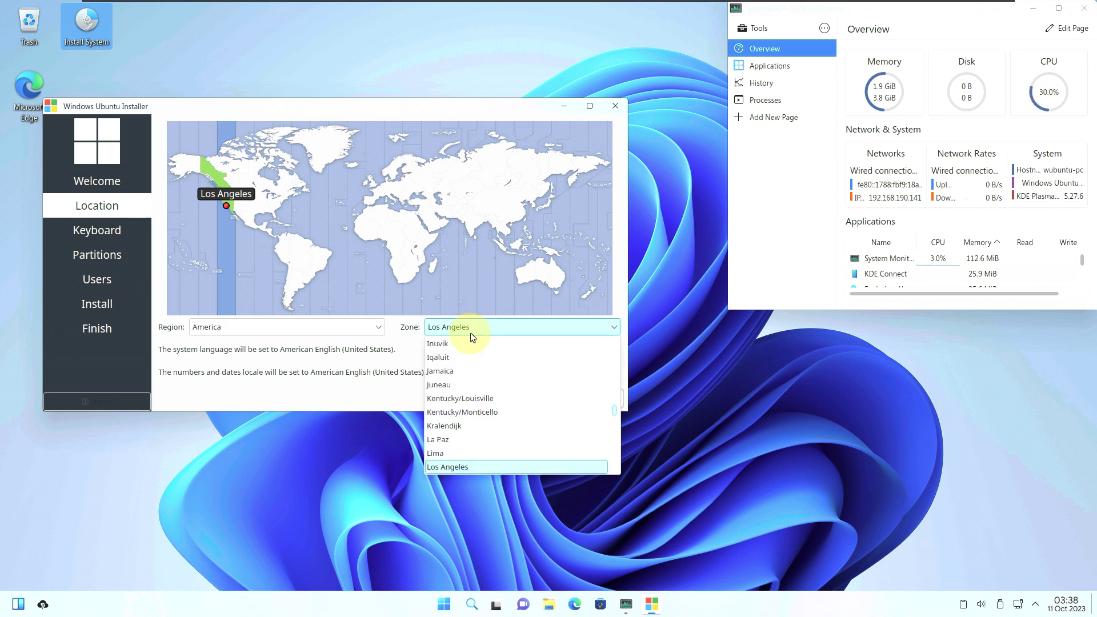
scroll(482, 423, down, 10)
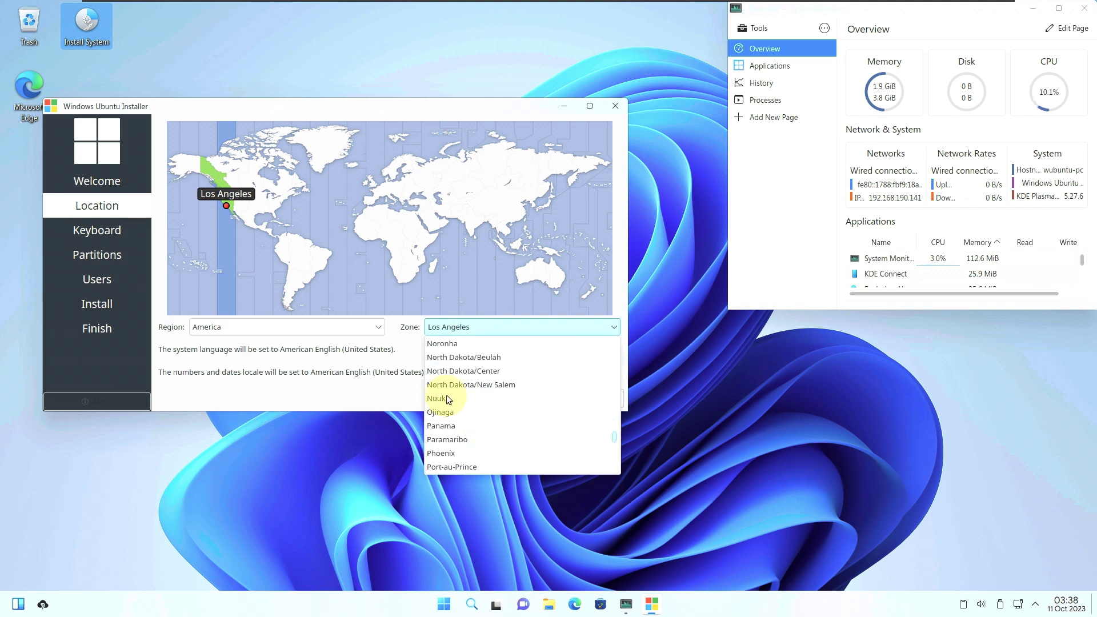
click(407, 363)
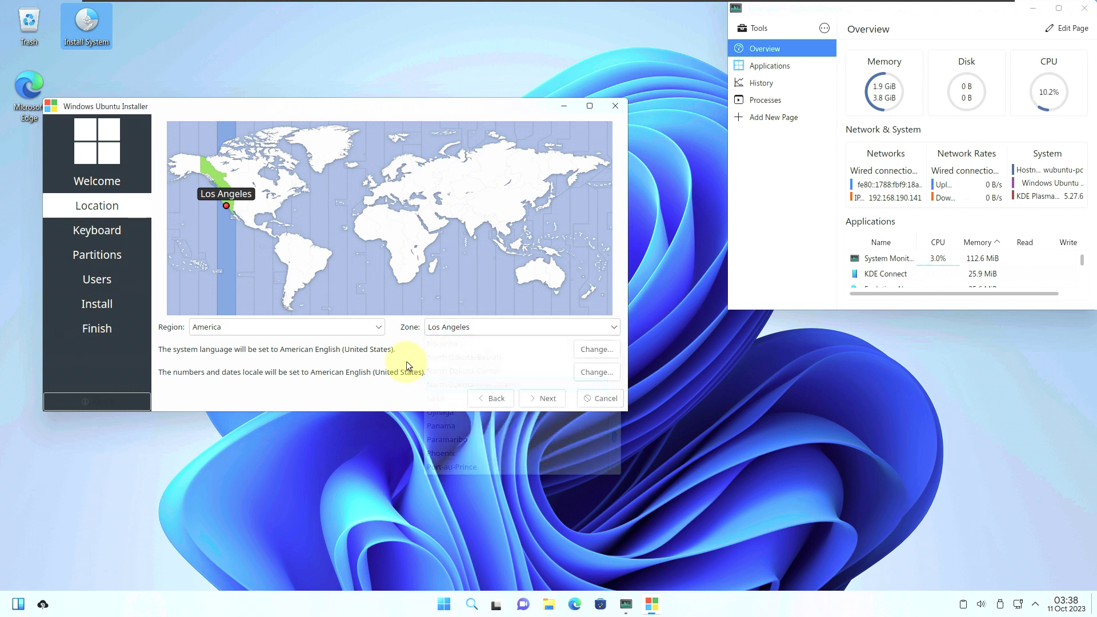
Check the system language and the numbers and dates locale options without changing them, and continue to the keyboard settings.
click(591, 352)
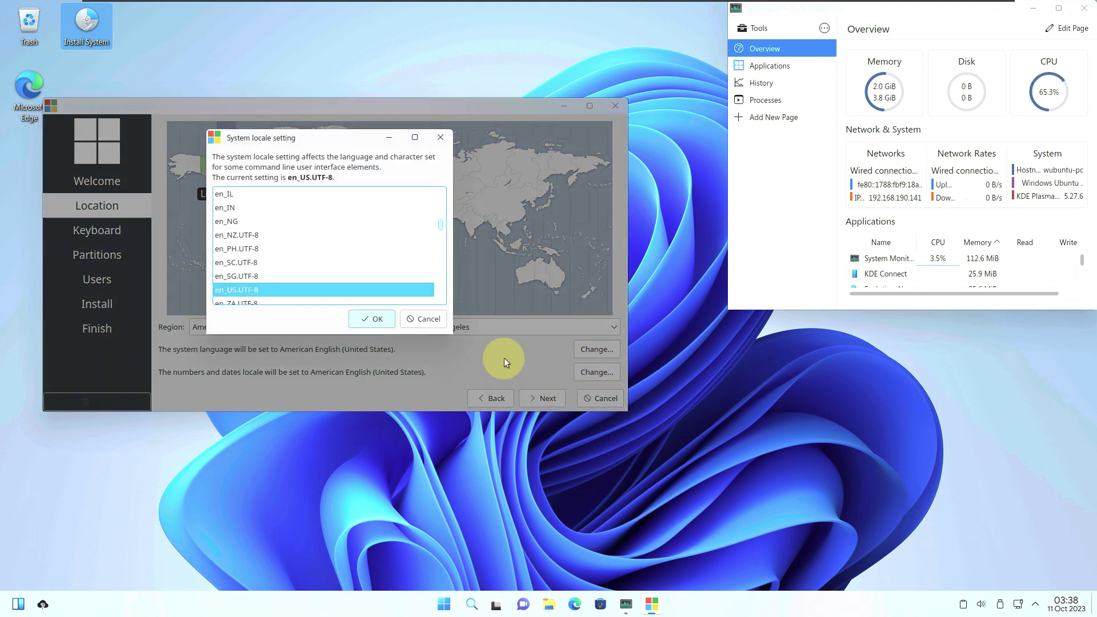
click(435, 319)
click(583, 375)
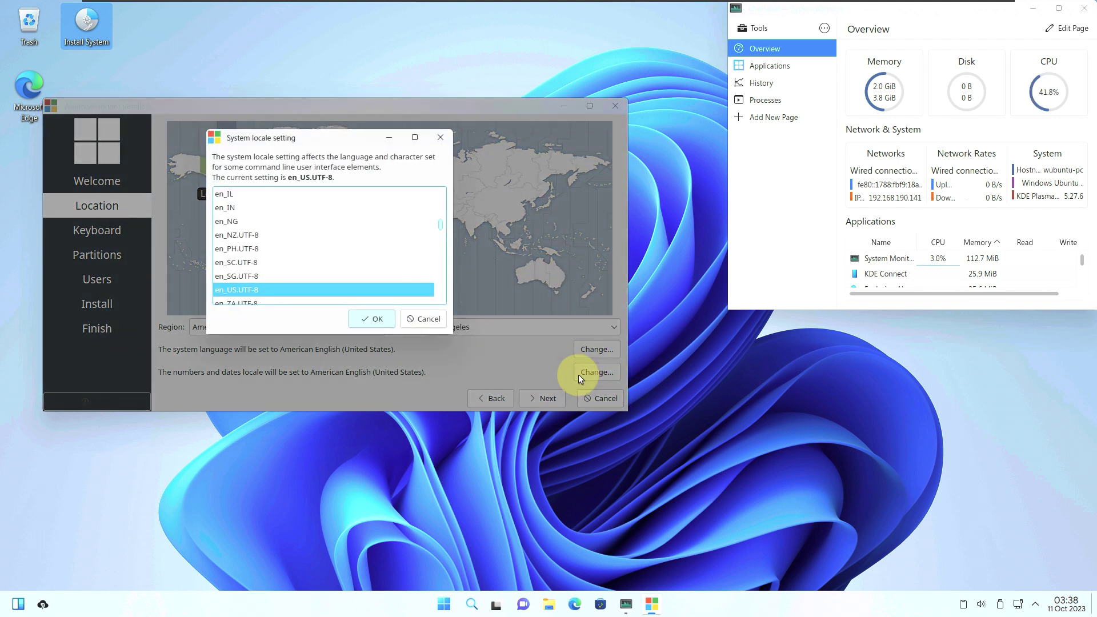
click(440, 319)
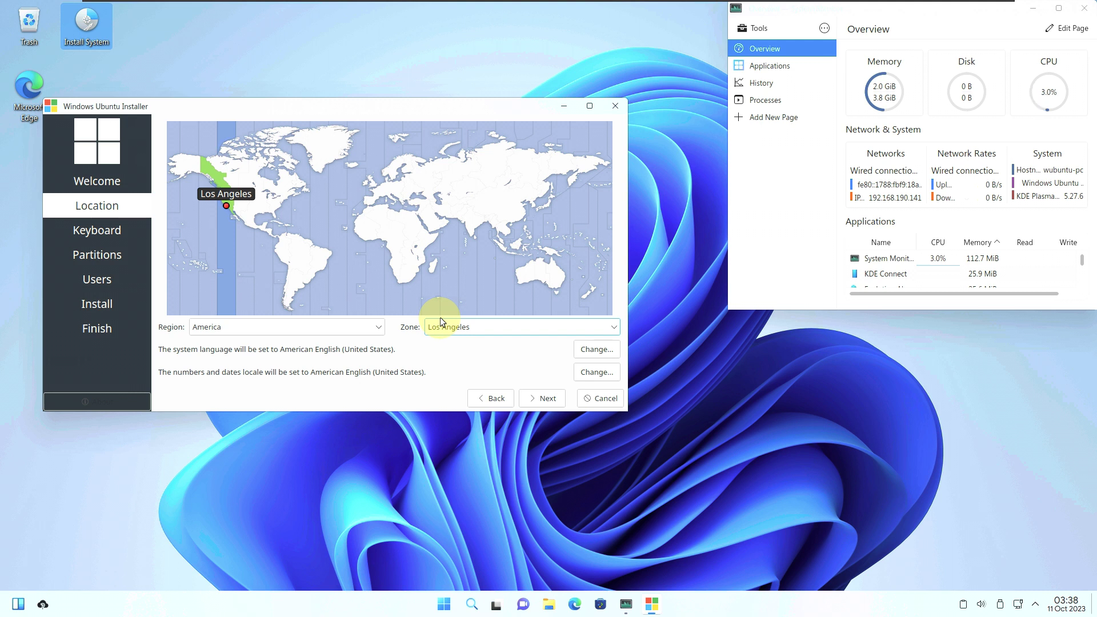
click(544, 399)
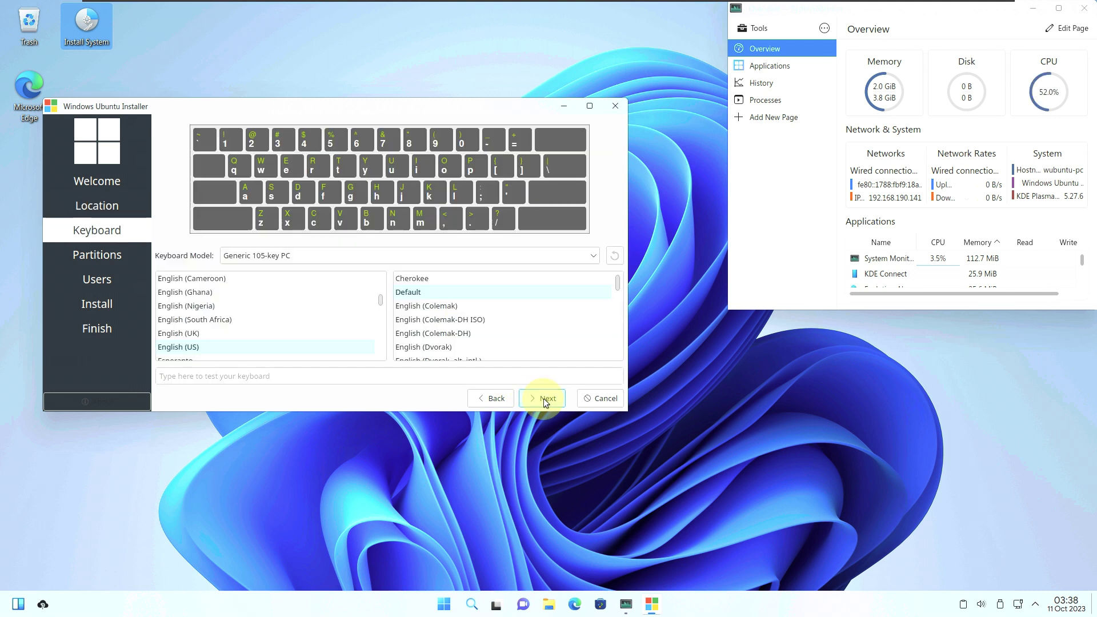
Set the keyboard model to Dell with the default English (US) layout and continue to the partition settings.
click(417, 255)
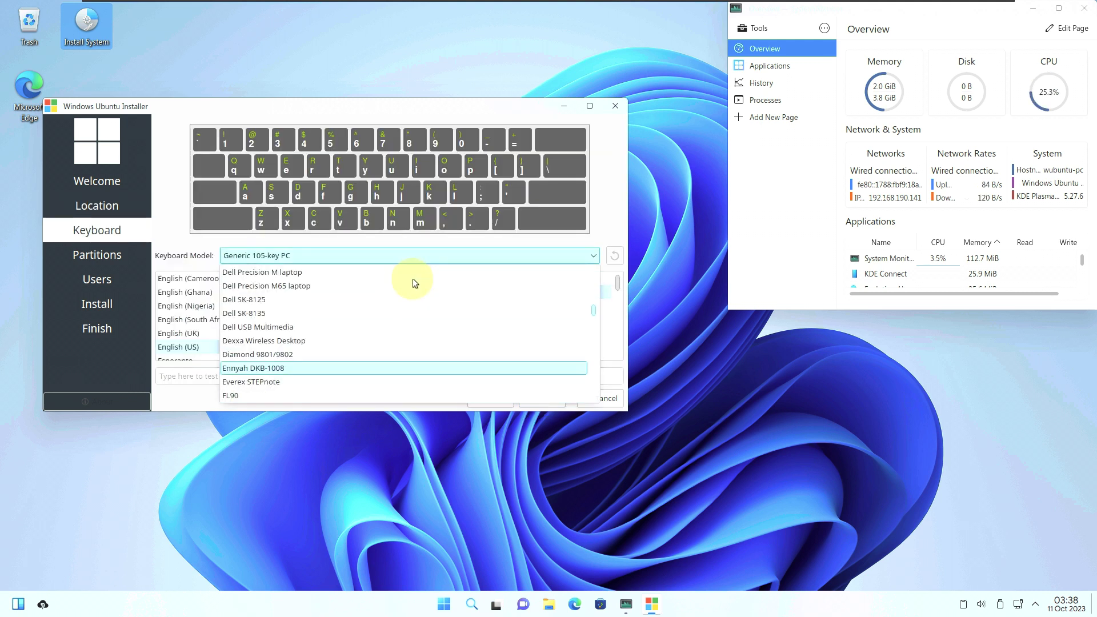
scroll(376, 320, up, 1)
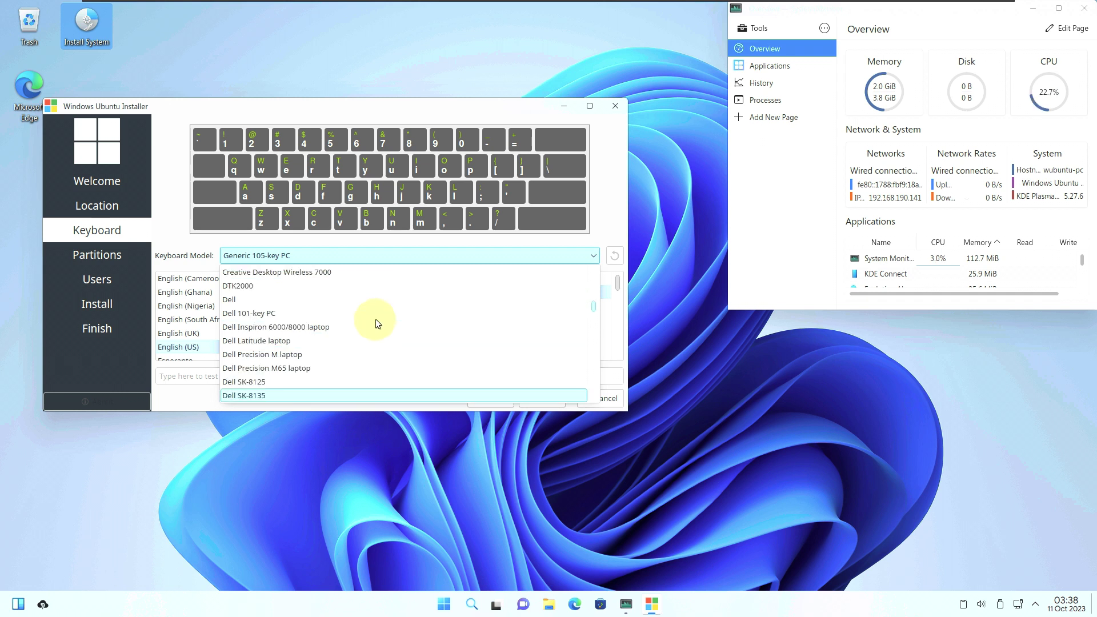
click(297, 297)
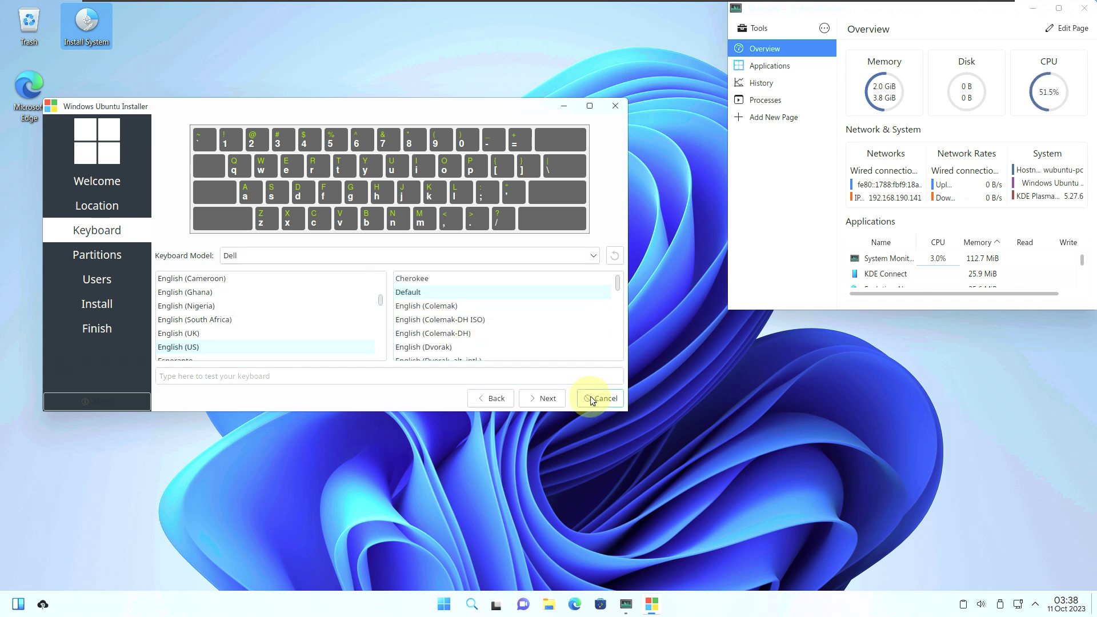
click(555, 398)
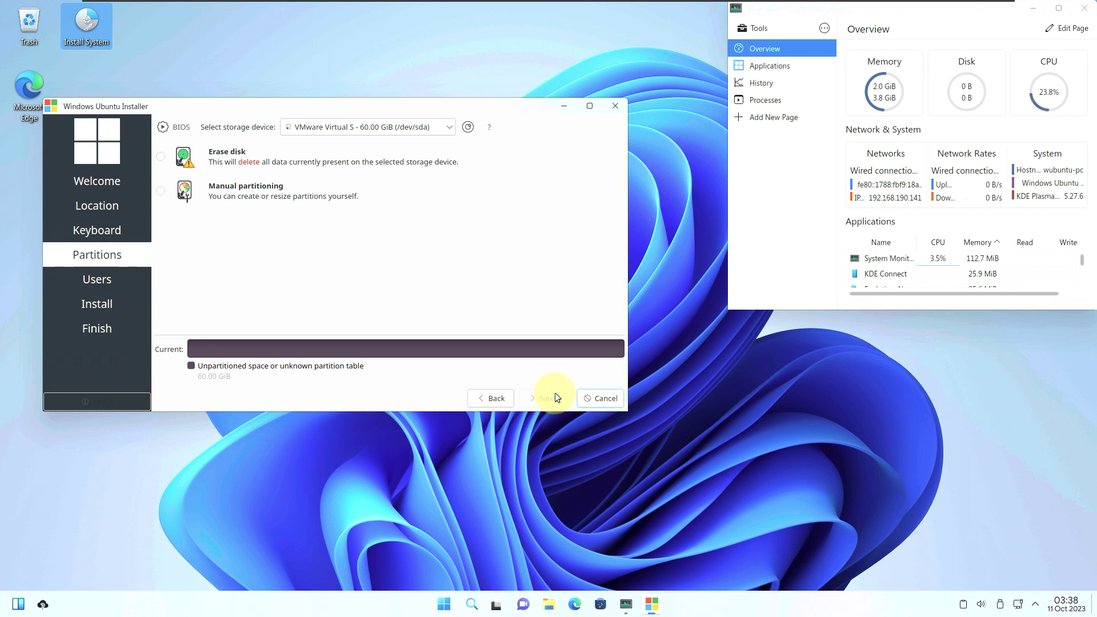
Choose to erase the 60 GiB VMware disk, keep the boot loader in its Master Boot Record, and continue to the user settings.
click(163, 157)
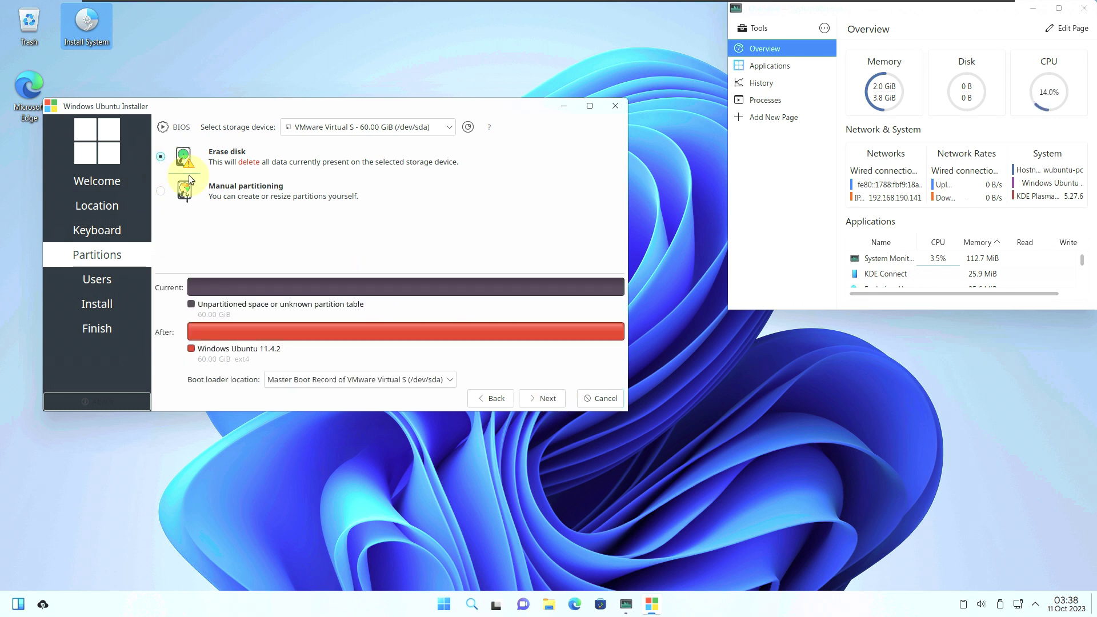
click(433, 126)
click(561, 204)
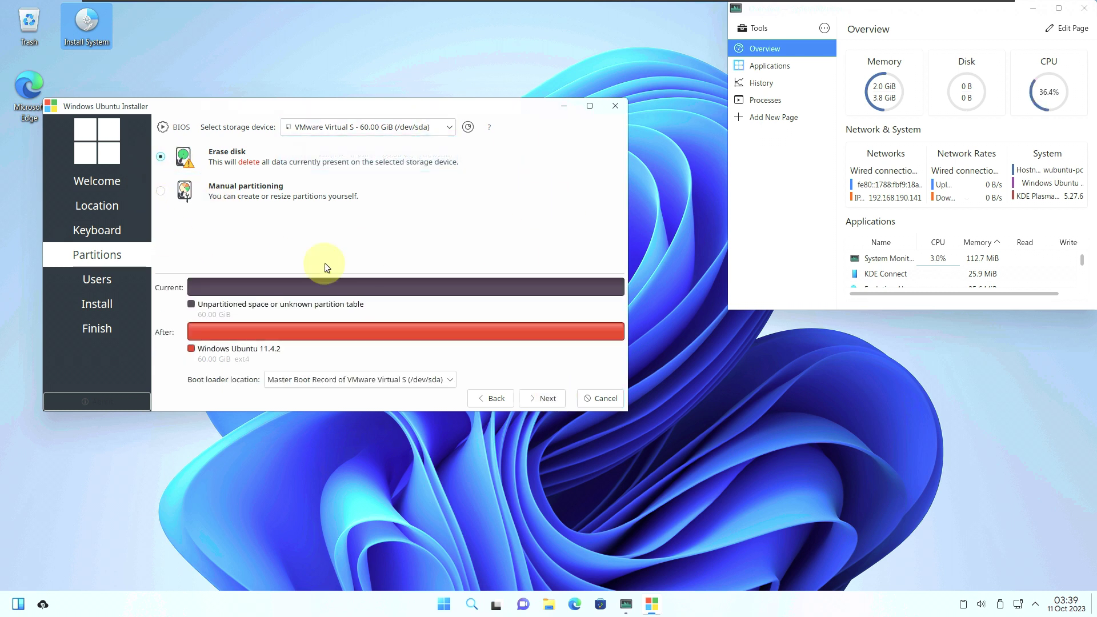
click(301, 383)
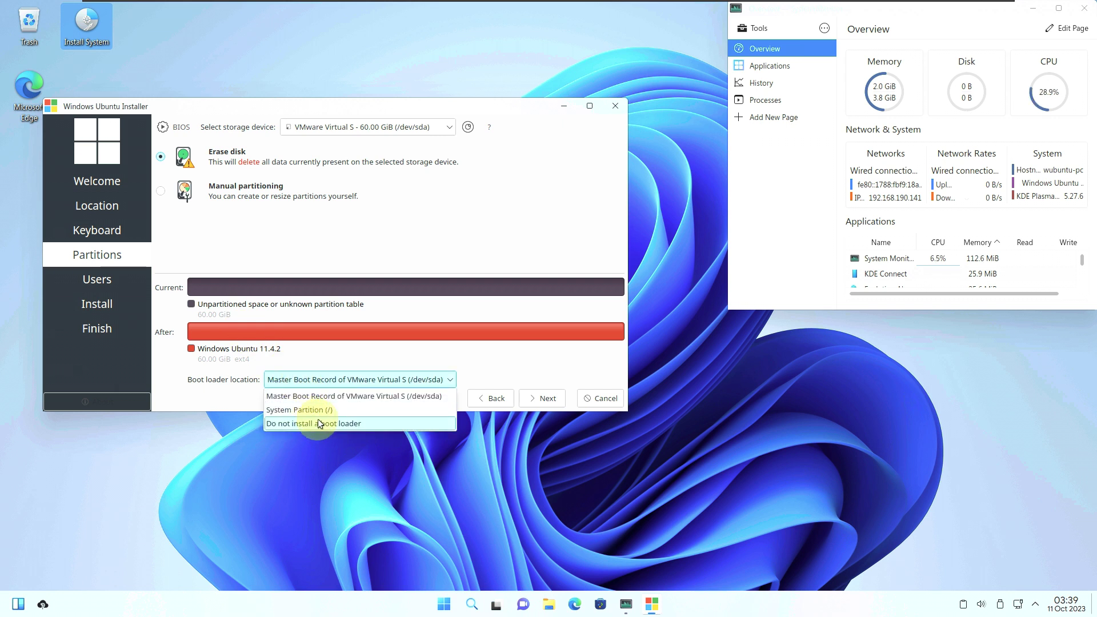
click(399, 254)
click(531, 399)
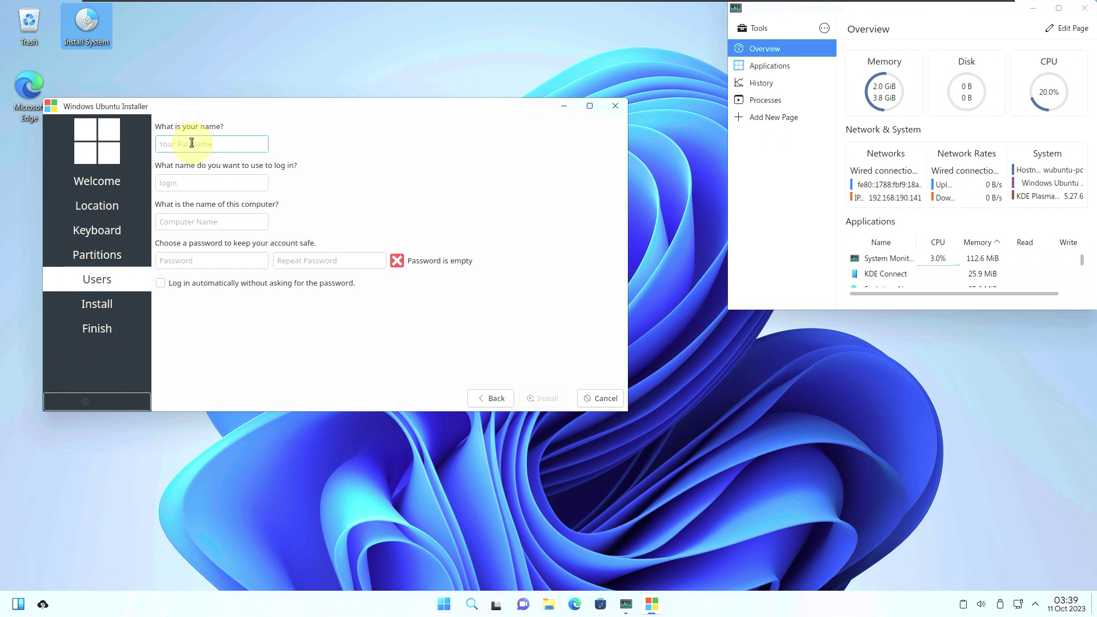
Fill in the installer's user page with the full name, computer name runboxing and repeated account password, and cancel the installation.
text(runboxing)
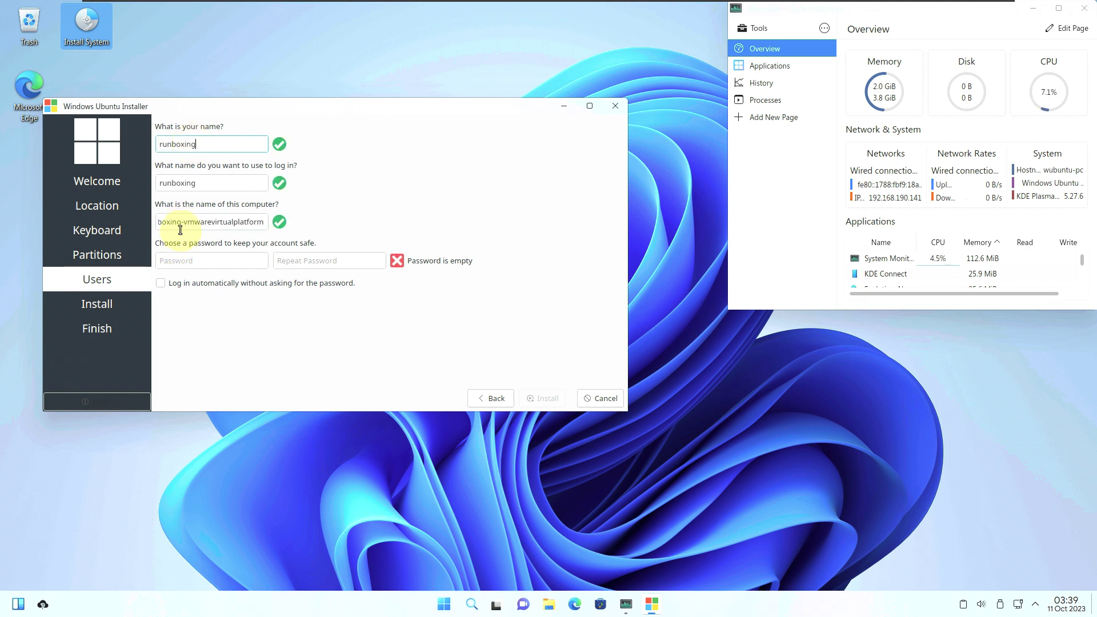
drag(181, 224, 285, 223)
key(BackSpace)
click(195, 259)
text(•••••)
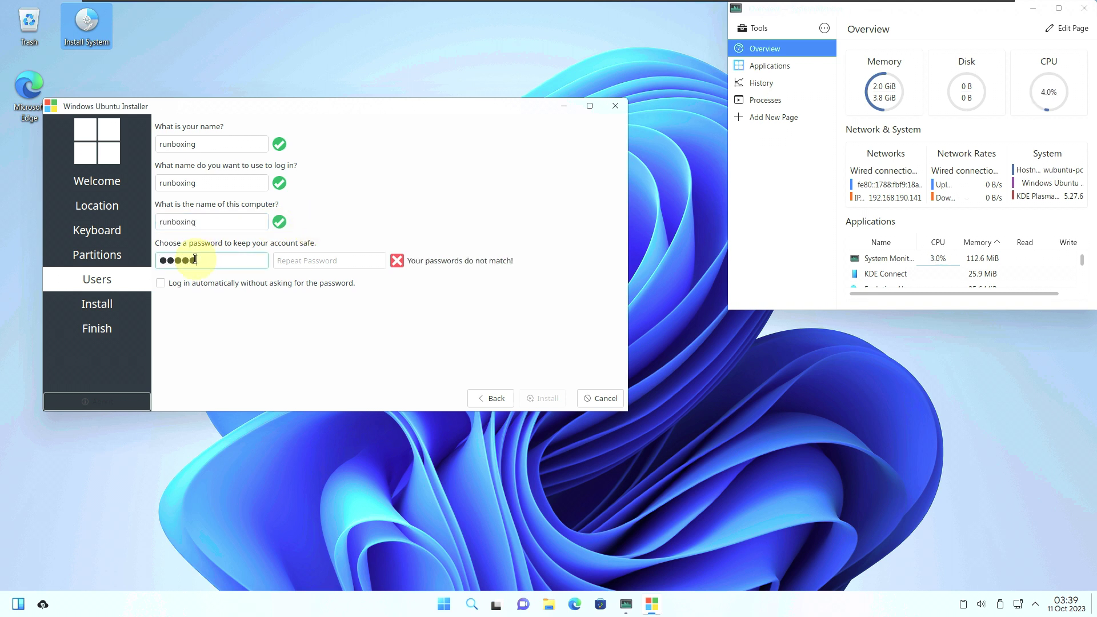
click(286, 260)
text(•••••)
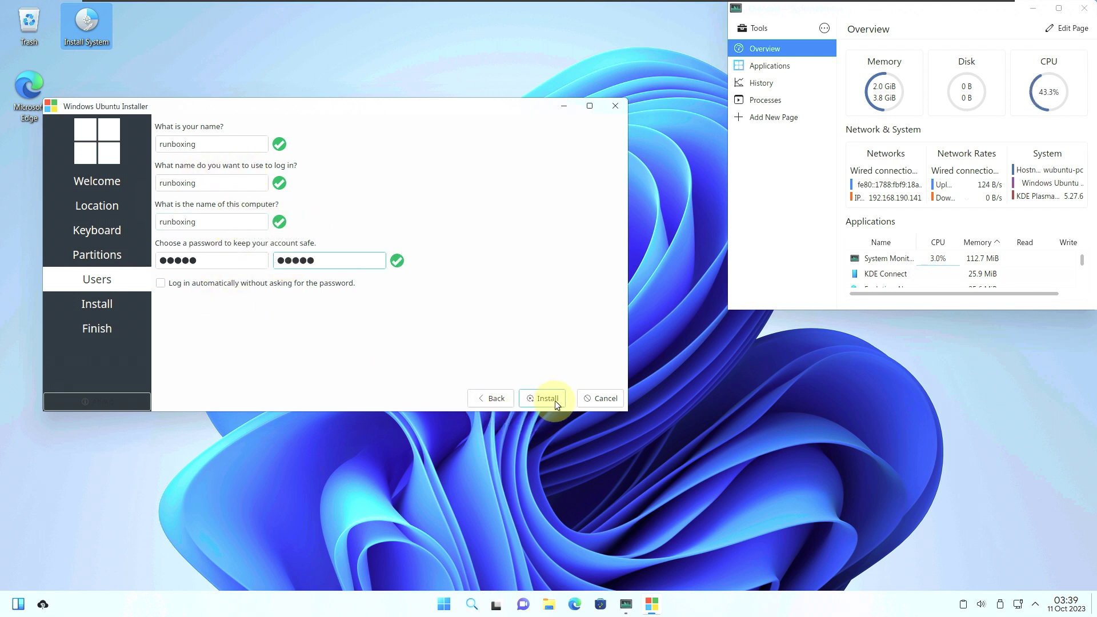
click(613, 105)
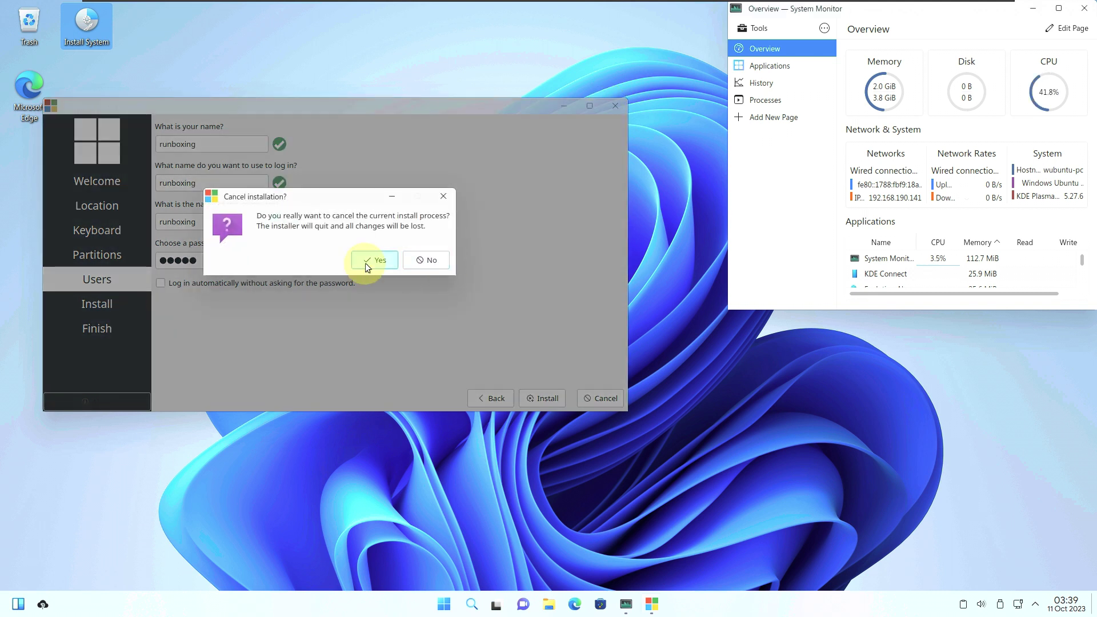
click(371, 260)
Browse the desktop wallpapers, set blue-Lagoon as the desktop wallpaper, and view the About page of the desktop folder settings.
right_click(233, 189)
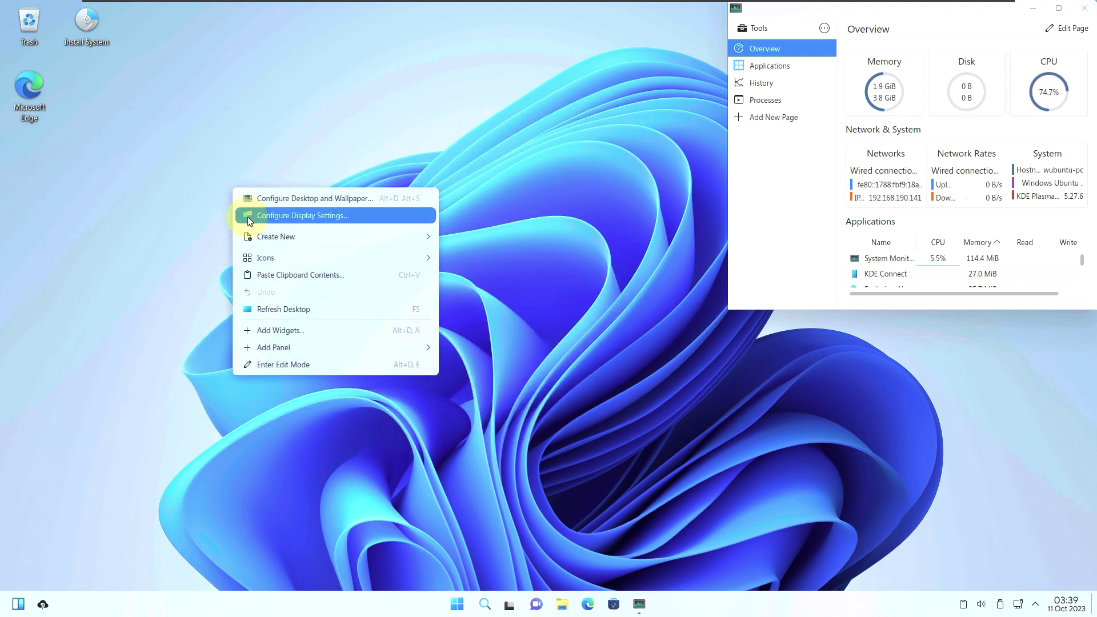
click(261, 195)
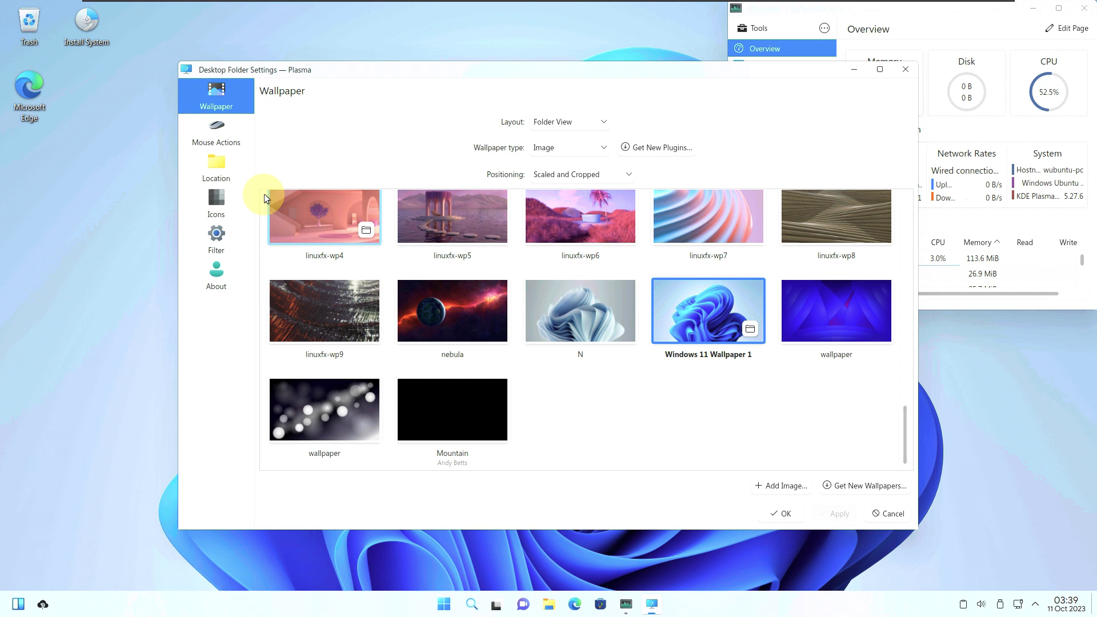
scroll(635, 249, up, 2)
scroll(635, 249, up, 8)
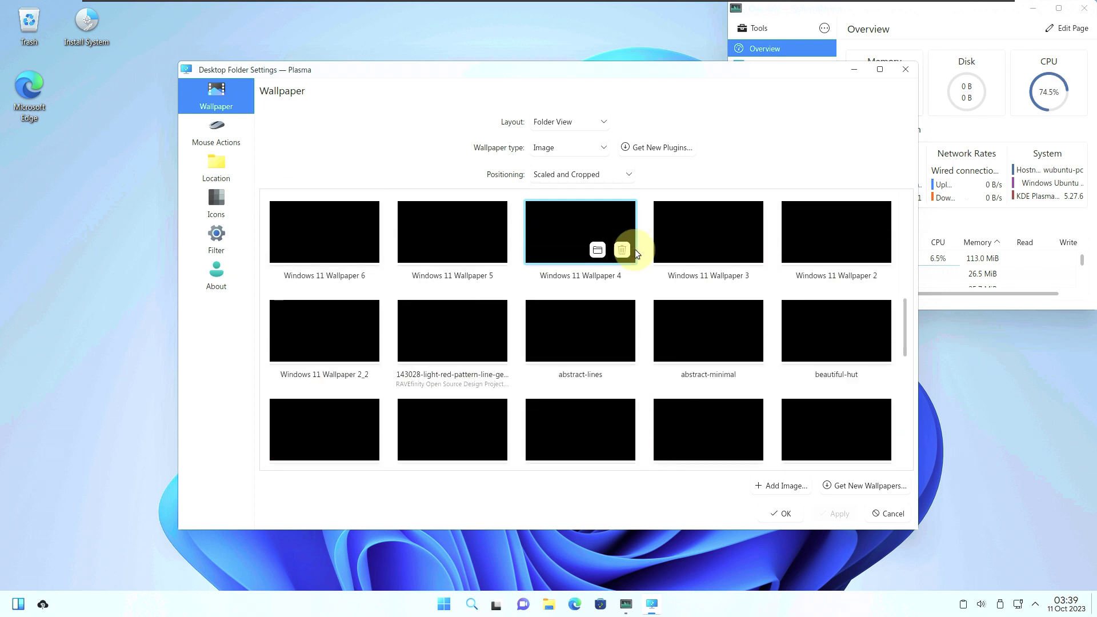
scroll(636, 249, up, 10)
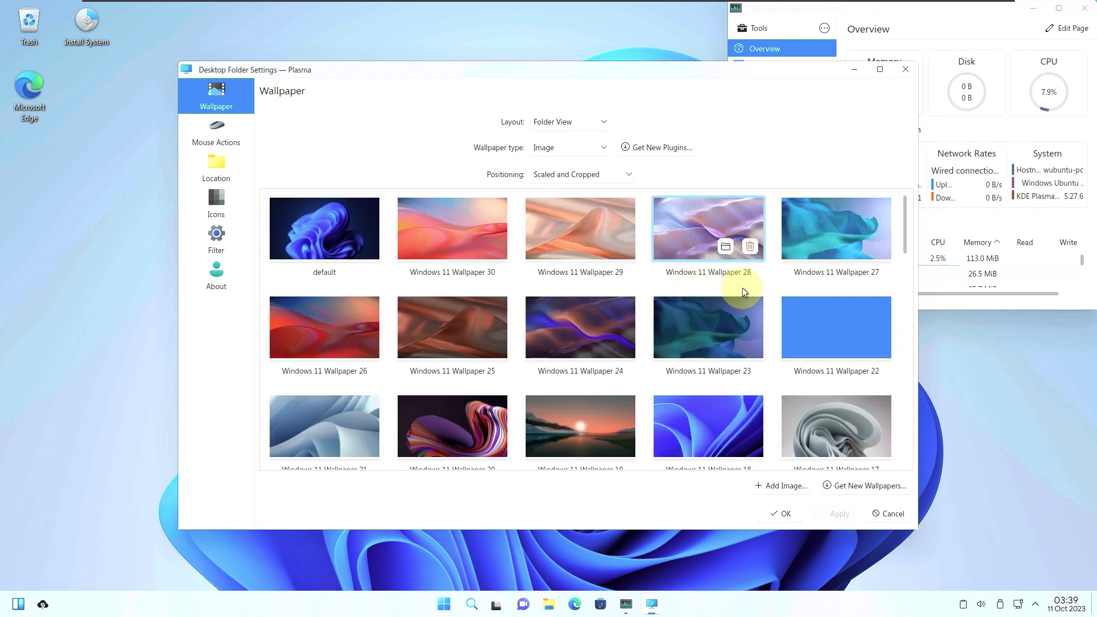
scroll(791, 261, down, 3)
scroll(791, 261, down, 6)
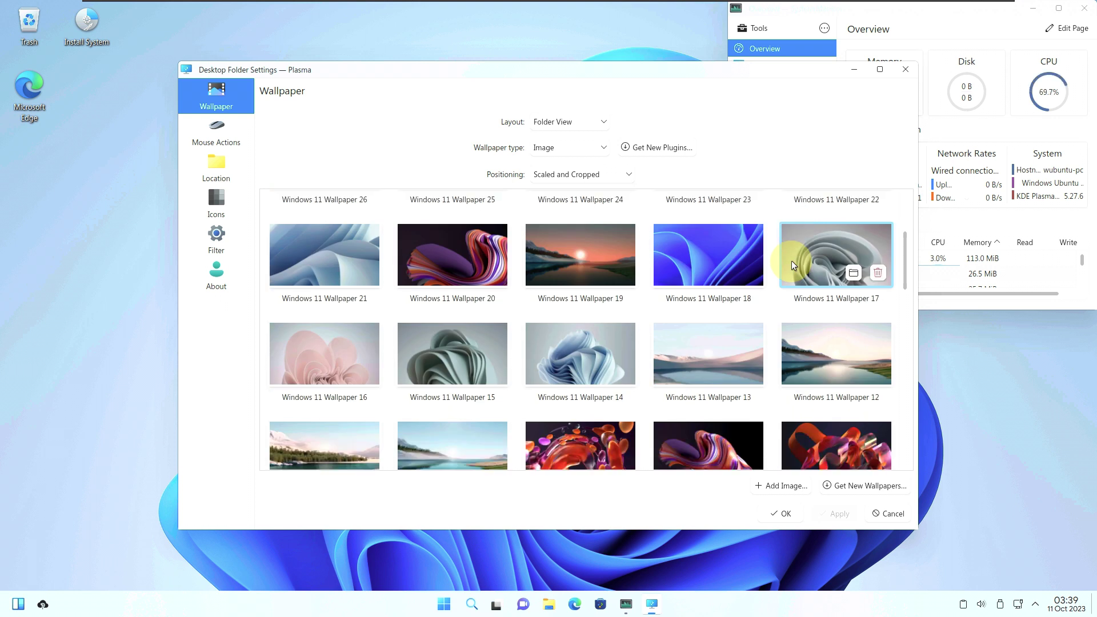
scroll(791, 261, down, 4)
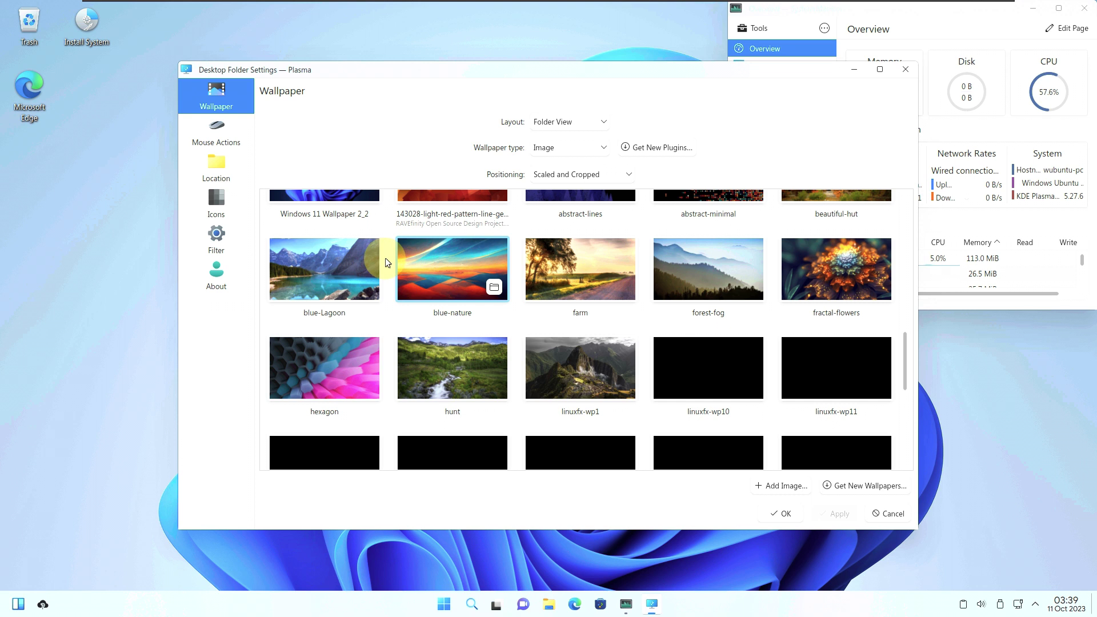
click(345, 266)
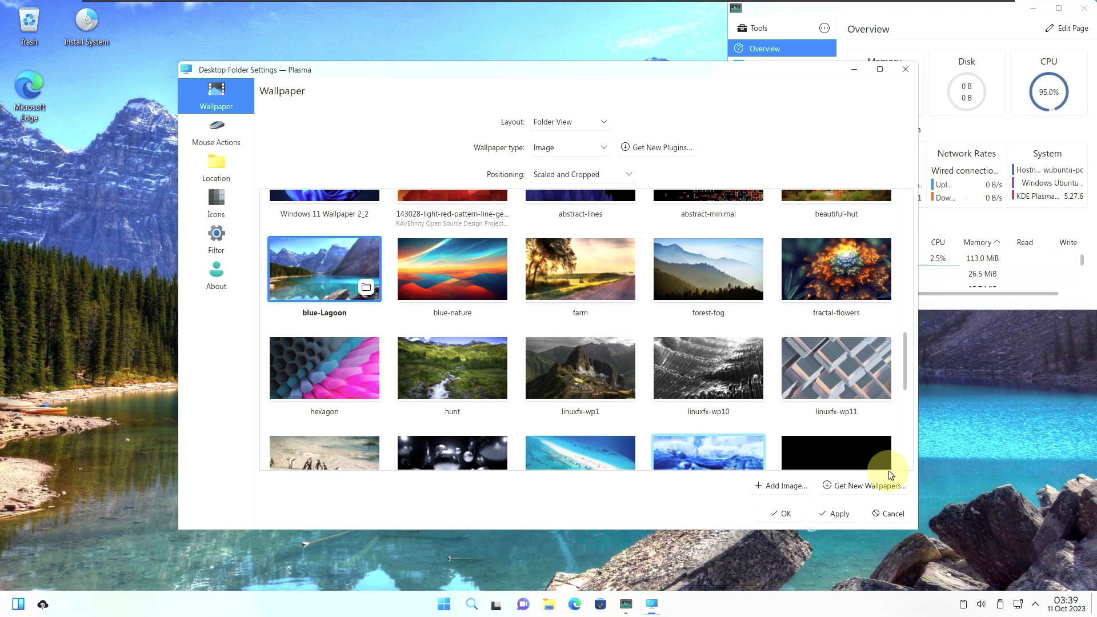
click(223, 283)
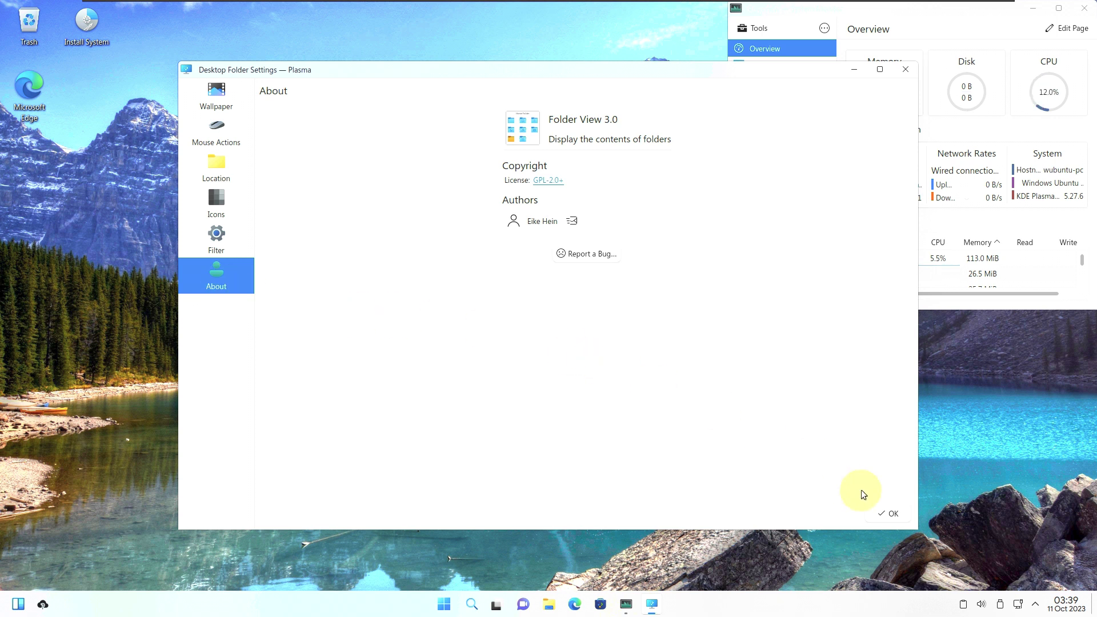
click(889, 513)
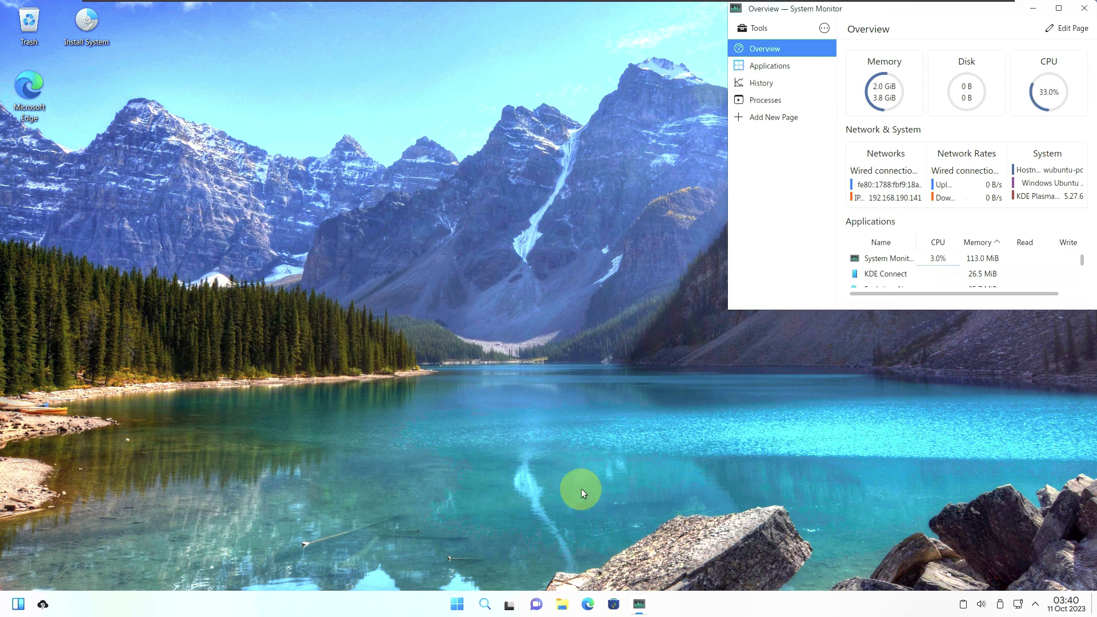
Open the home folder in the Dolphin file manager, and launch Wubuntu Device Manager from the full application list.
click(564, 604)
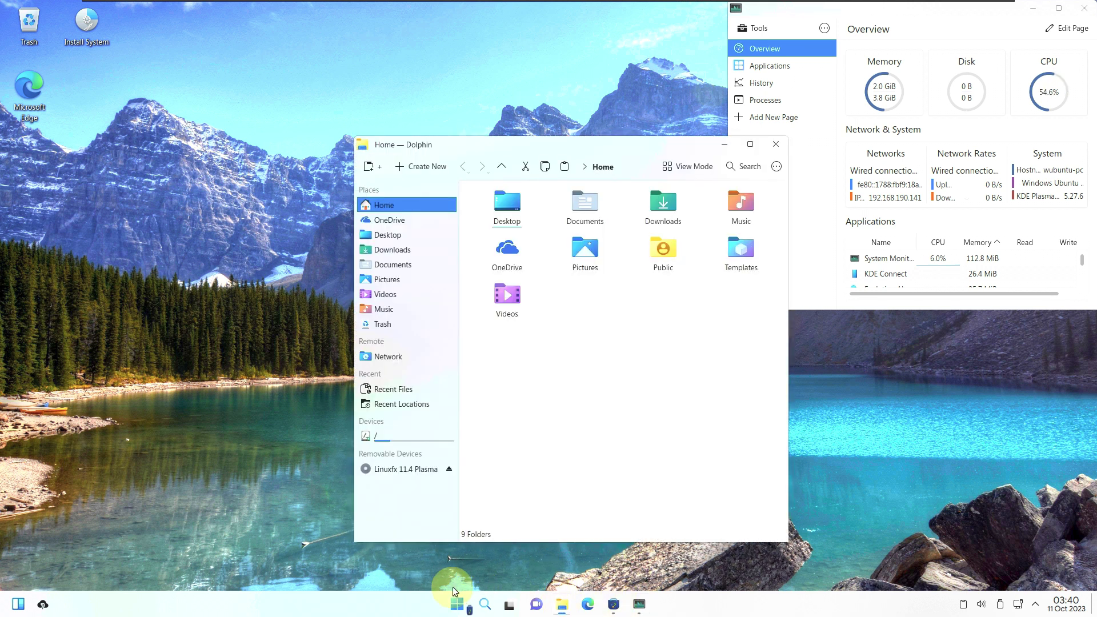
click(457, 605)
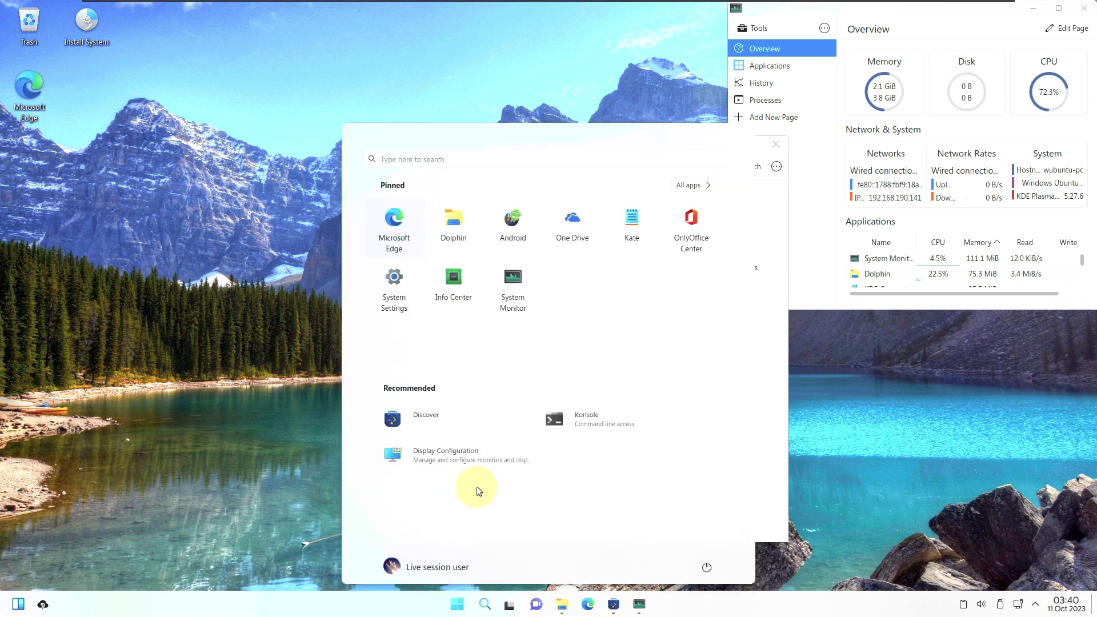
click(691, 187)
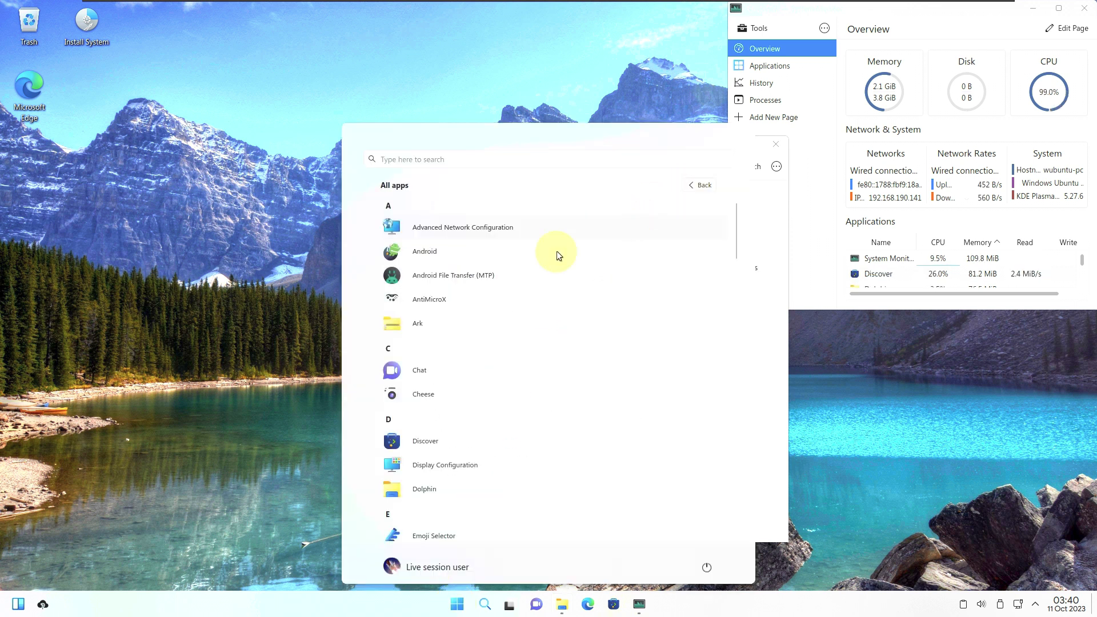
scroll(539, 258, down, 10)
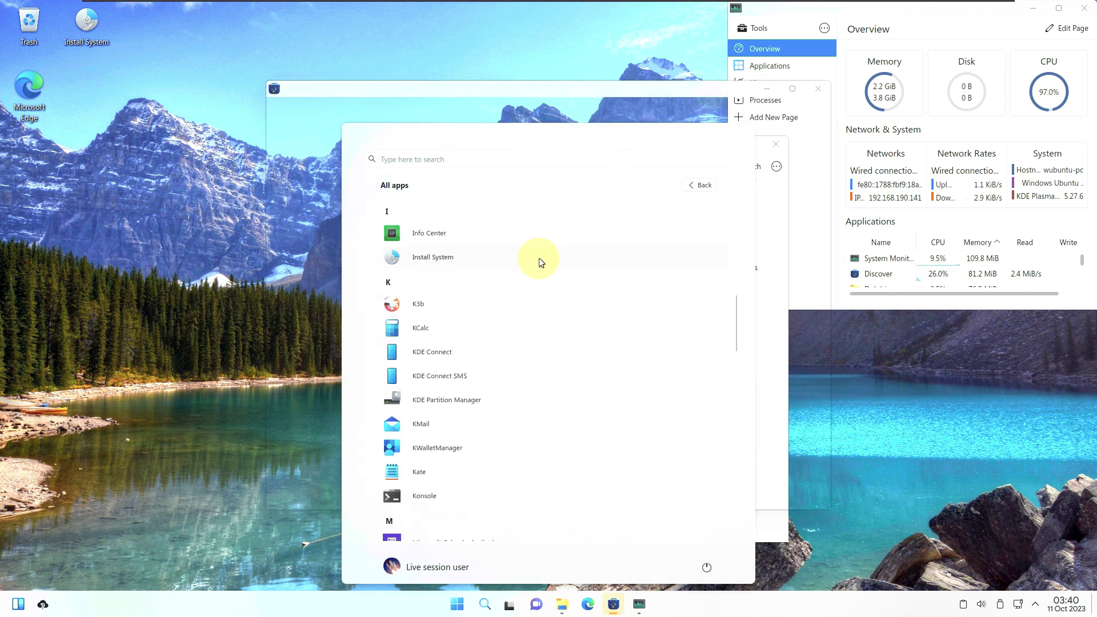
scroll(540, 259, down, 8)
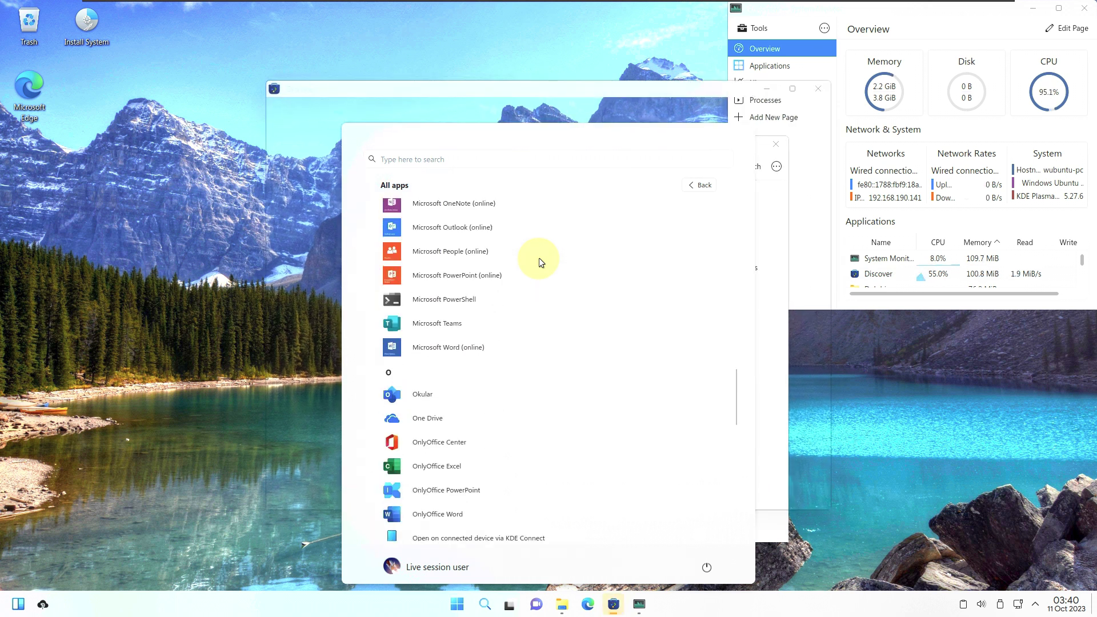
scroll(539, 258, down, 5)
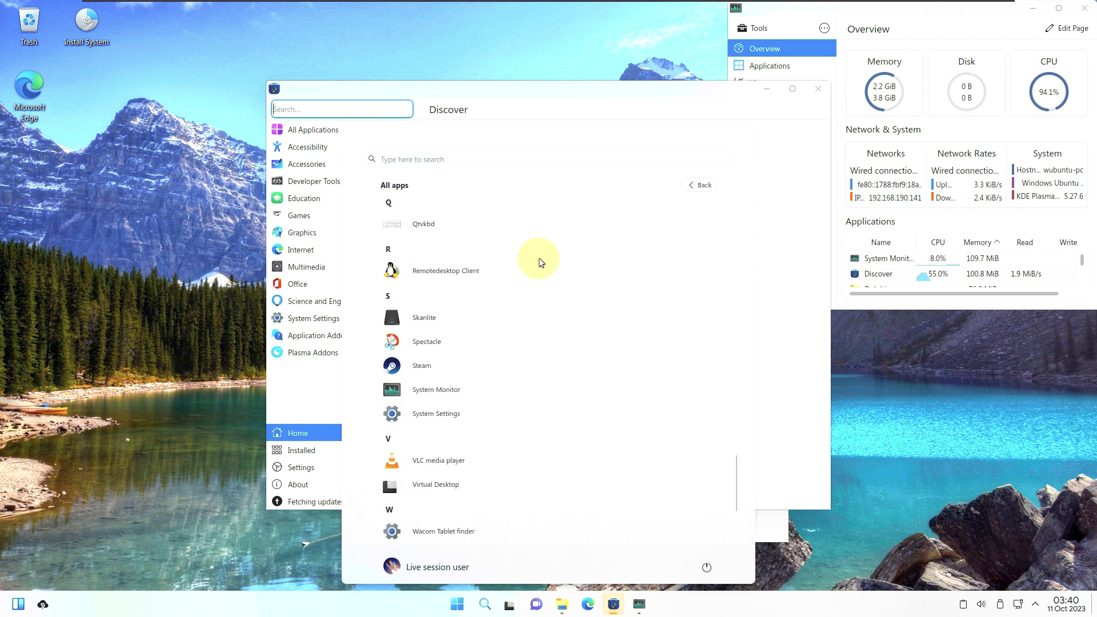
scroll(521, 462, down, 3)
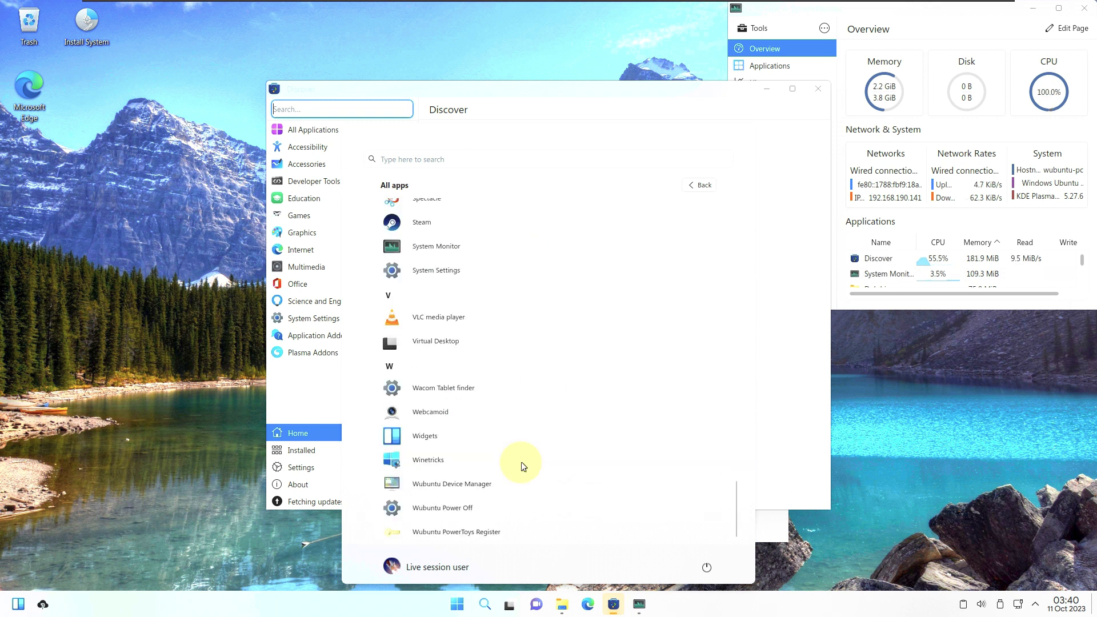
scroll(506, 502, down, 1)
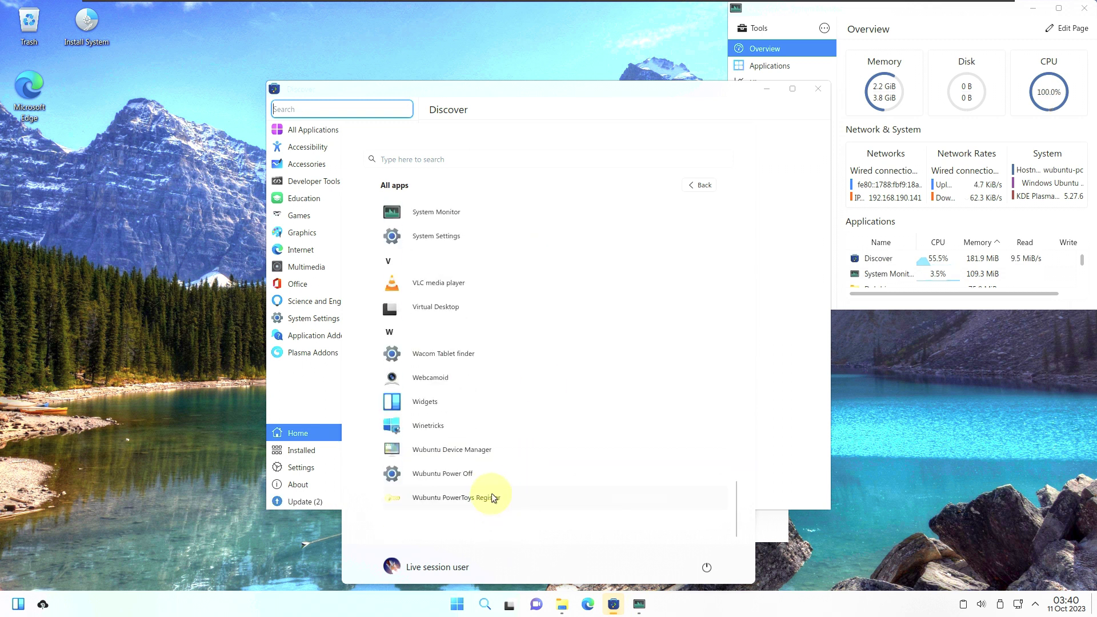
click(494, 455)
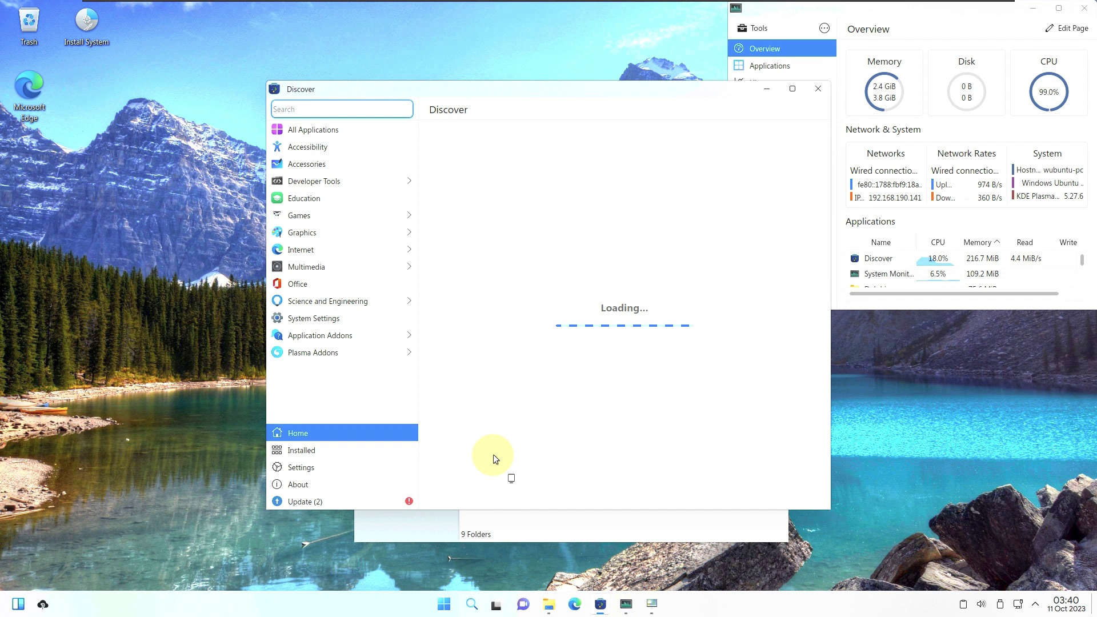
Launch Winetricks from the full application list.
click(444, 604)
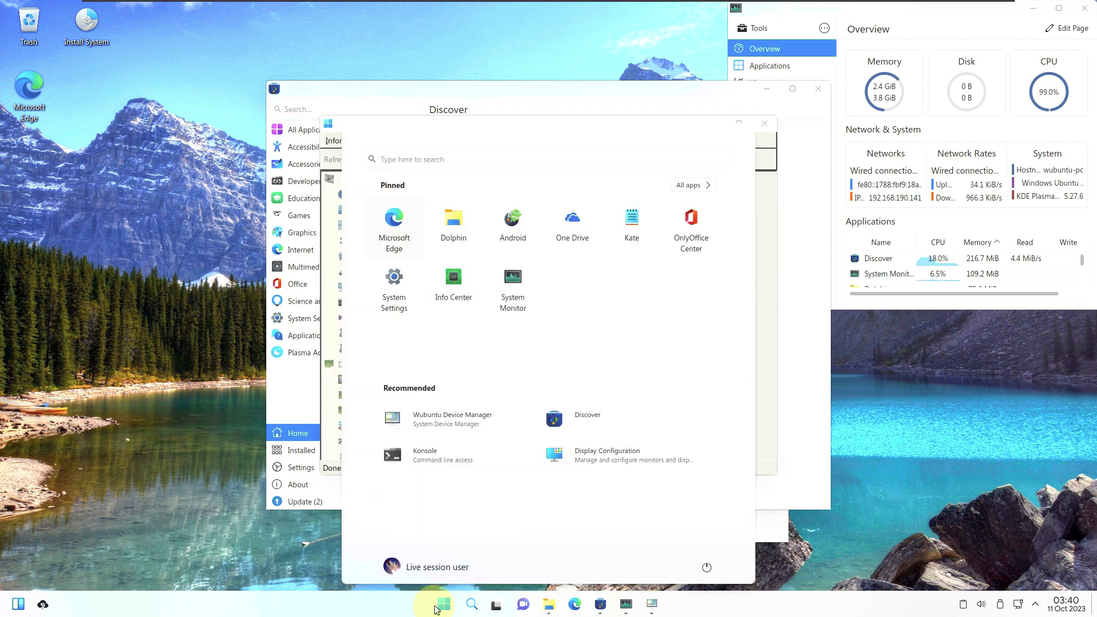
click(682, 187)
scroll(533, 346, down, 8)
scroll(533, 345, down, 15)
scroll(533, 345, down, 10)
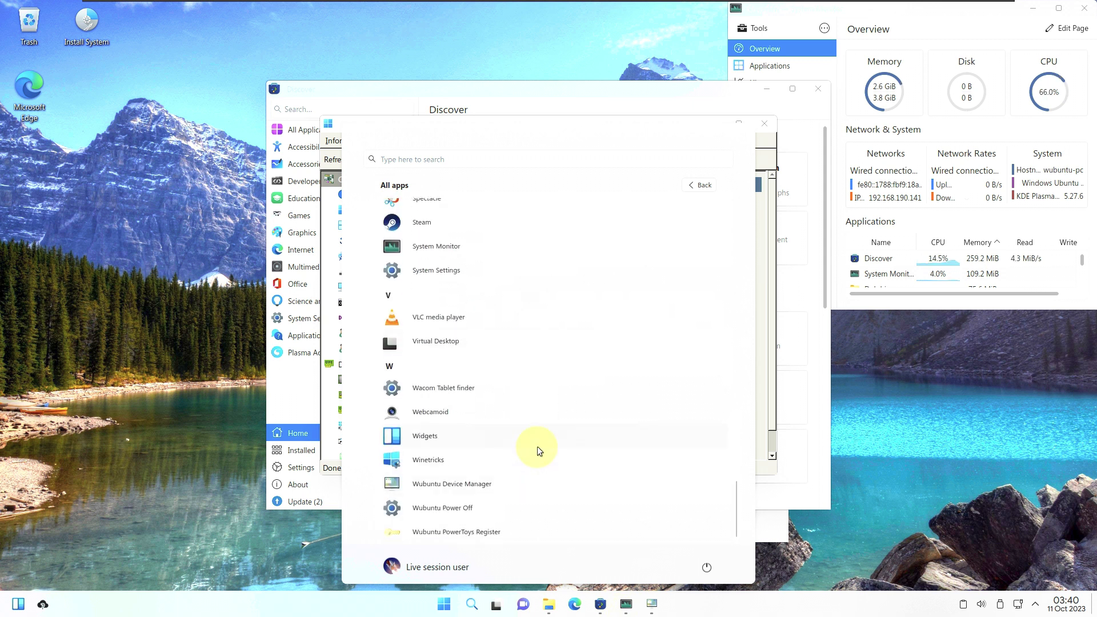
click(541, 461)
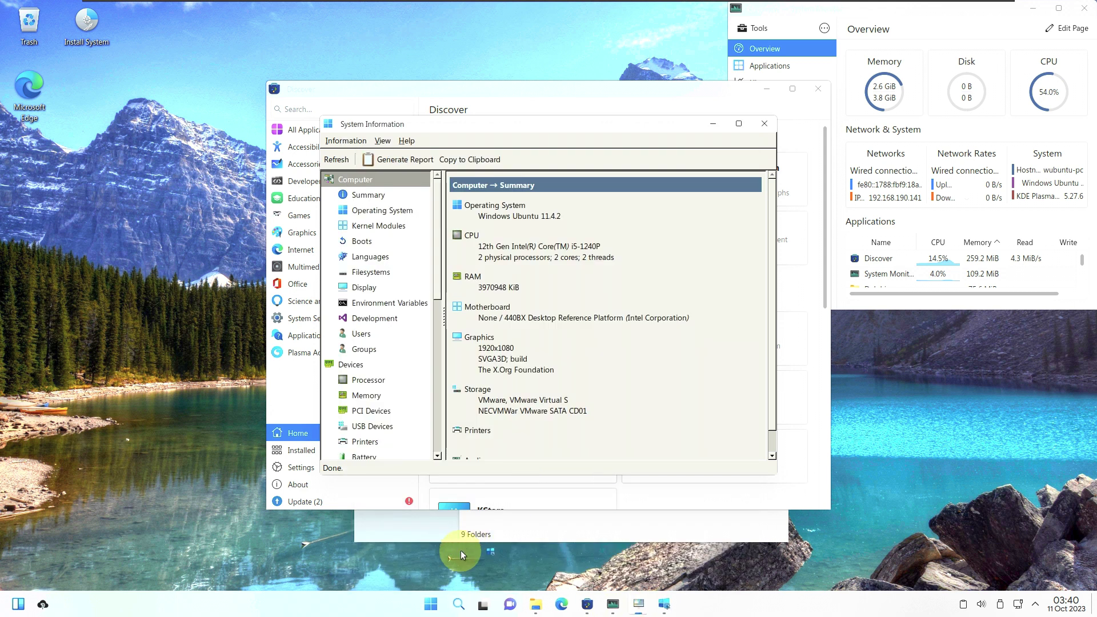
Launch the Gwenview image viewer from the full application list.
click(432, 604)
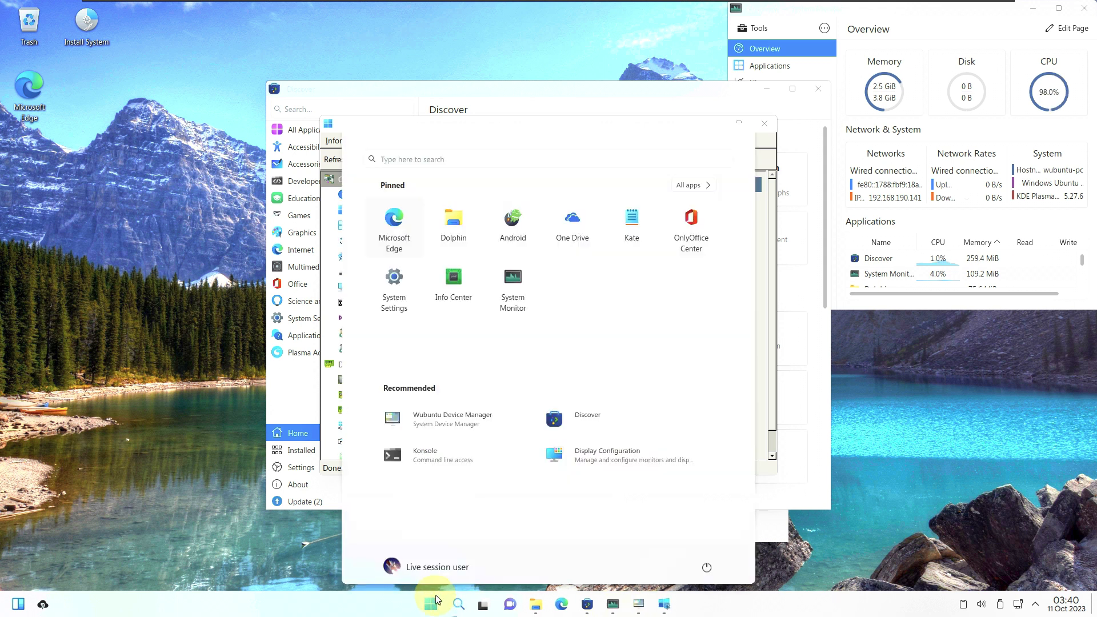
click(690, 185)
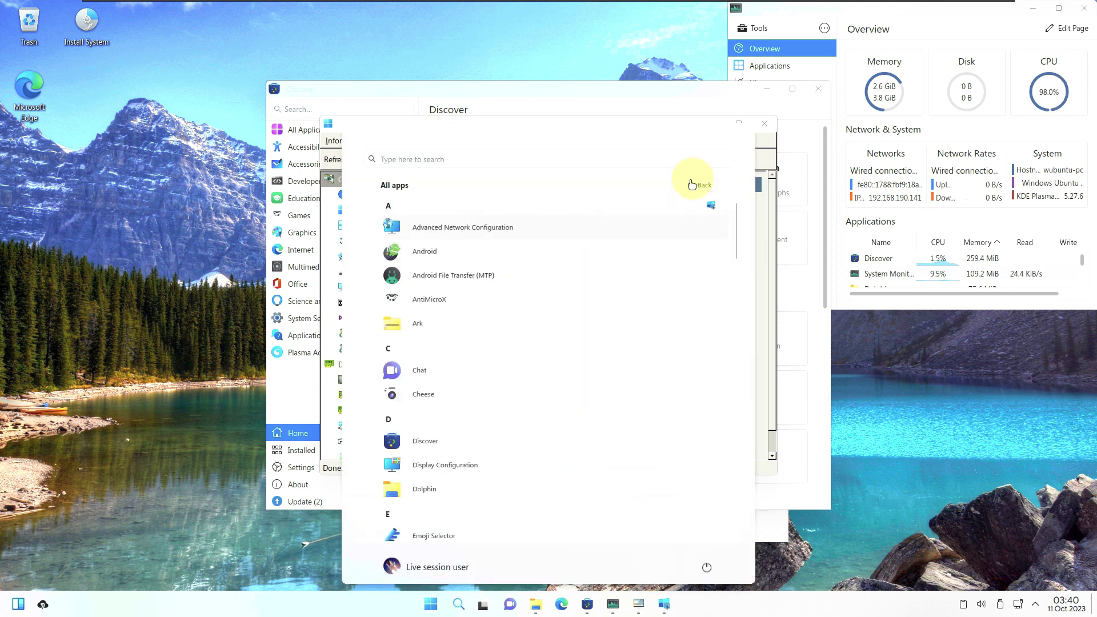
scroll(553, 335, down, 1)
scroll(552, 330, down, 1)
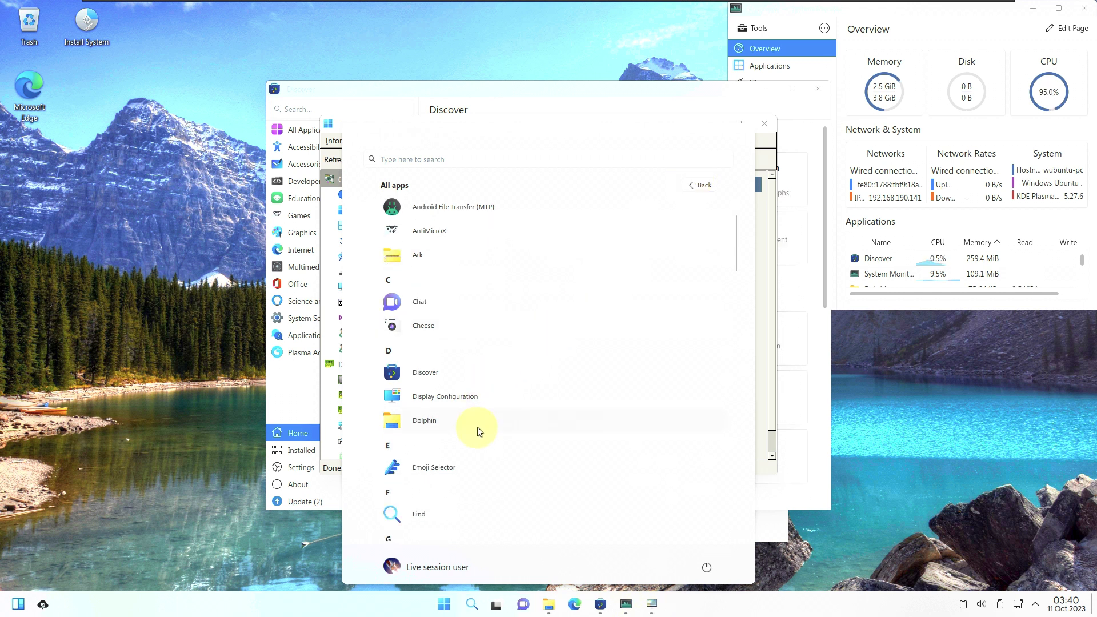
scroll(478, 427, down, 5)
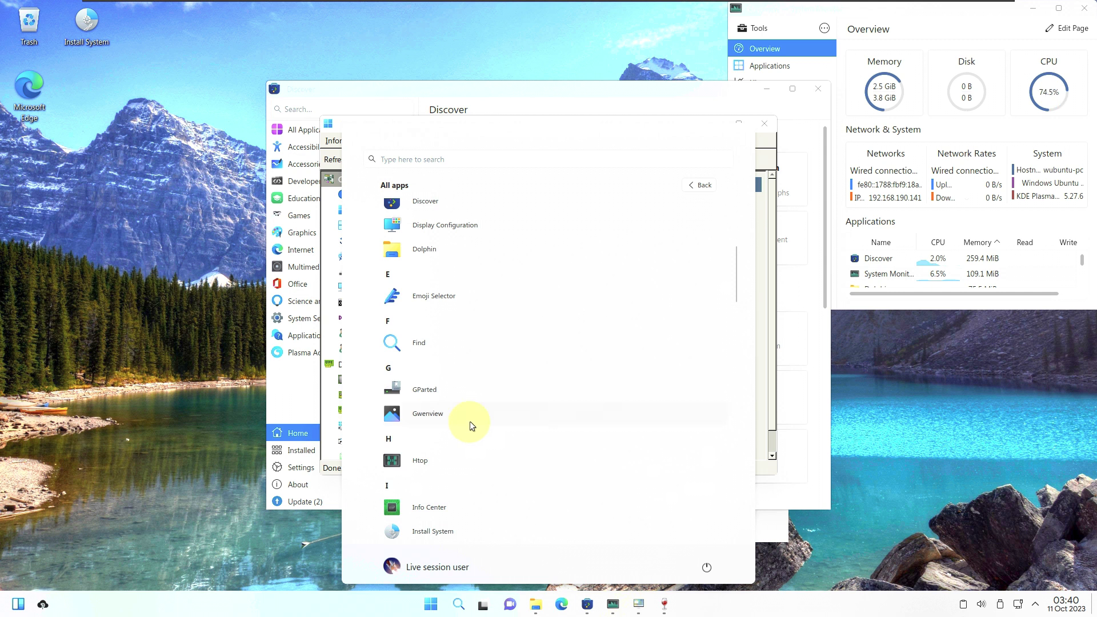
click(470, 420)
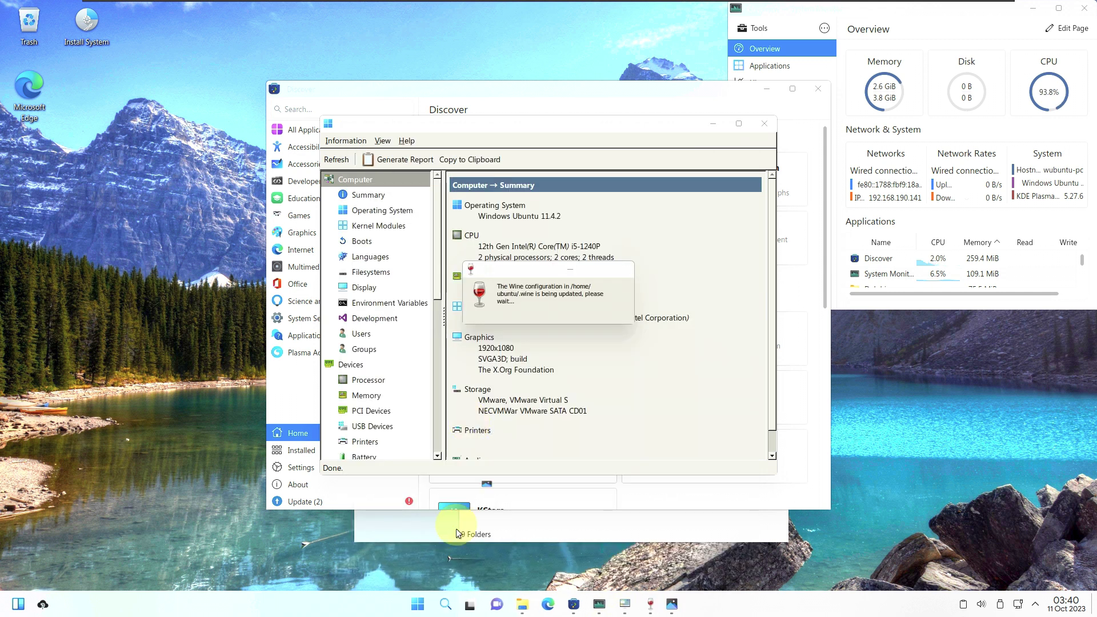
Launch PowerToys Update from the full application list.
click(418, 606)
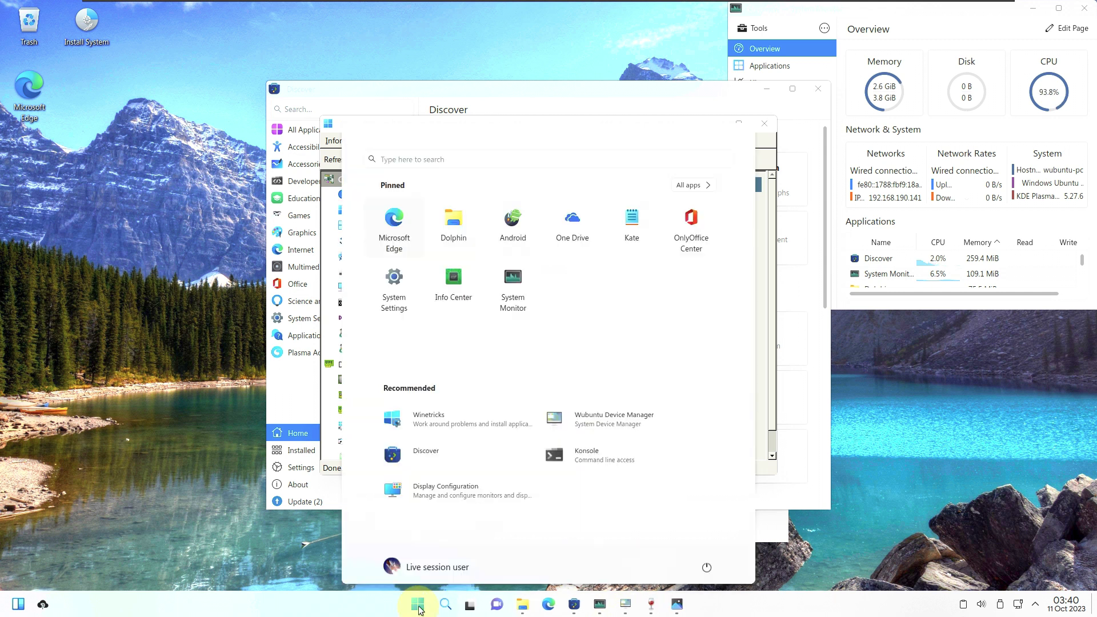
click(711, 192)
scroll(452, 343, down, 6)
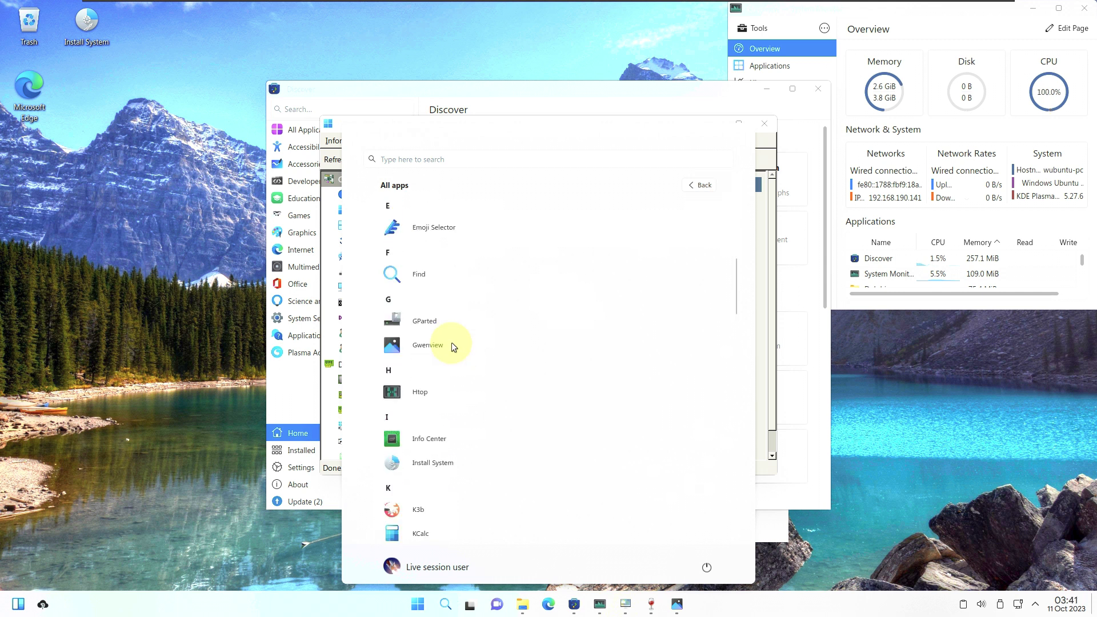
scroll(451, 342, down, 5)
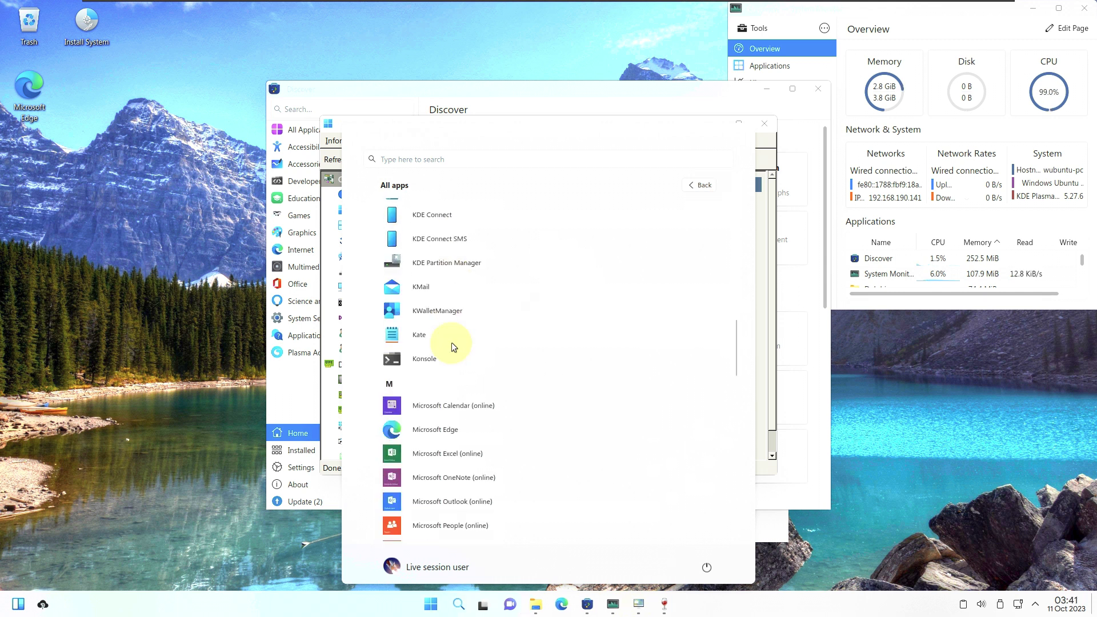
scroll(452, 342, down, 3)
scroll(452, 343, down, 3)
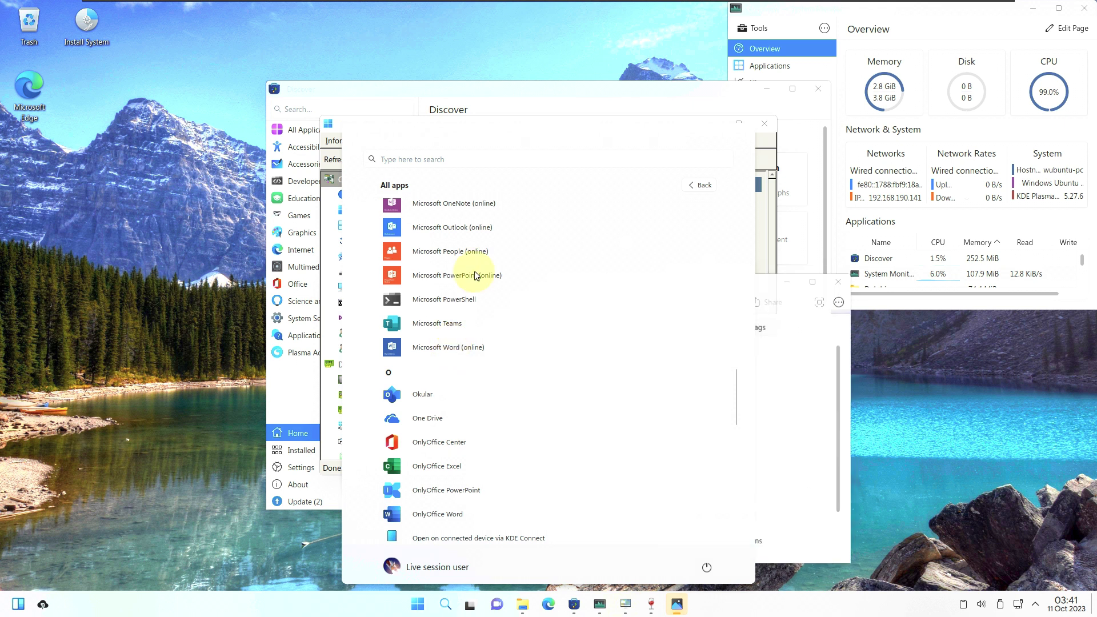
scroll(544, 363, down, 1)
scroll(553, 339, down, 6)
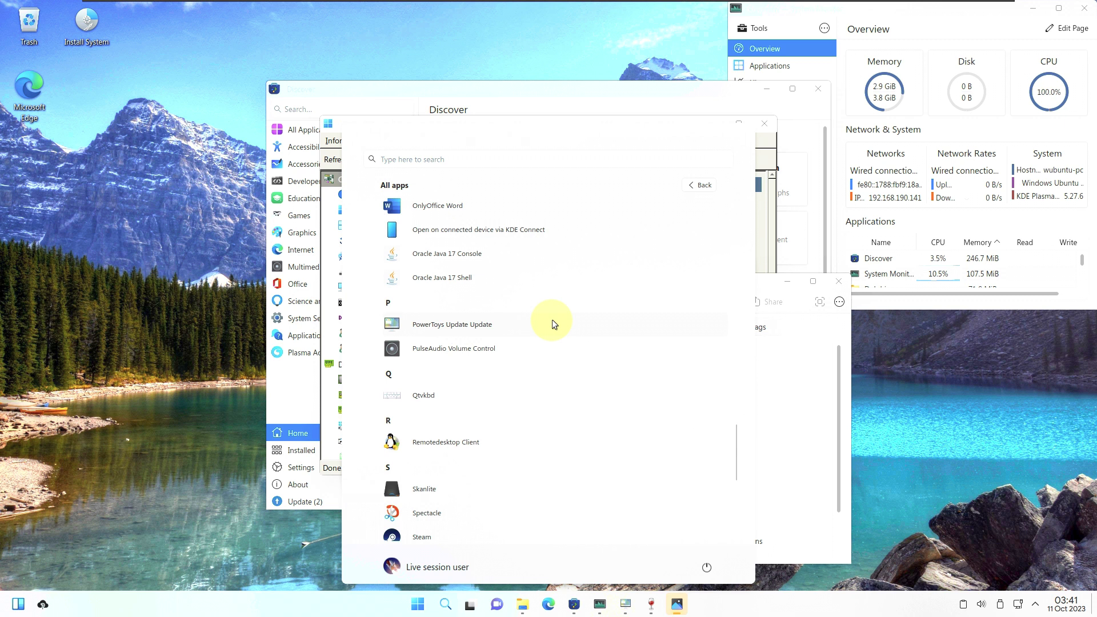
click(553, 324)
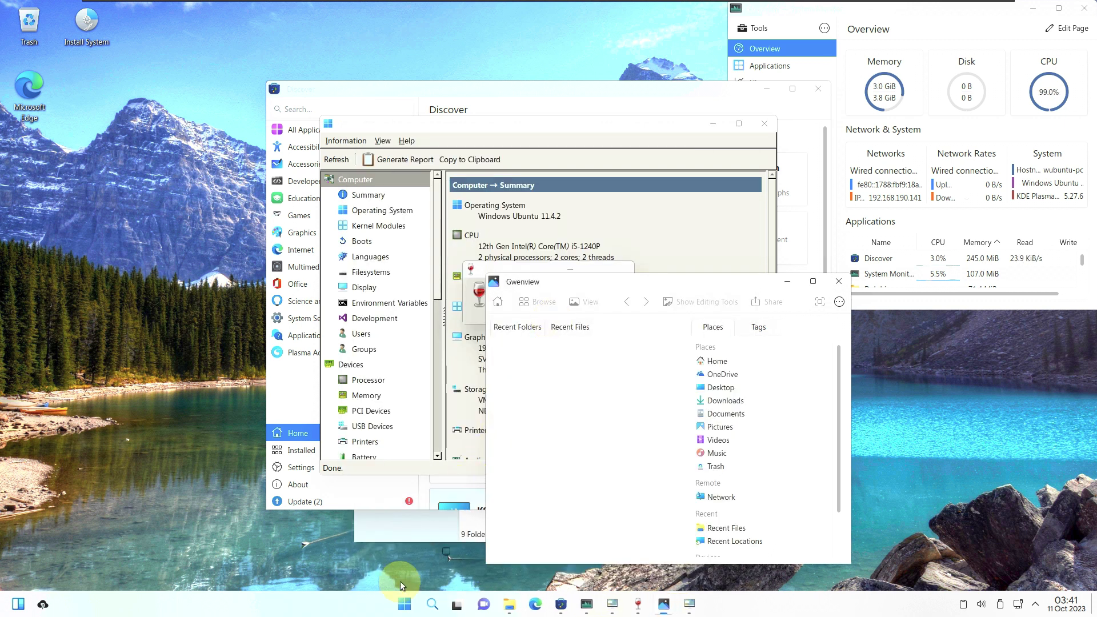
Try to launch the KMail mail client from the full application list.
click(405, 603)
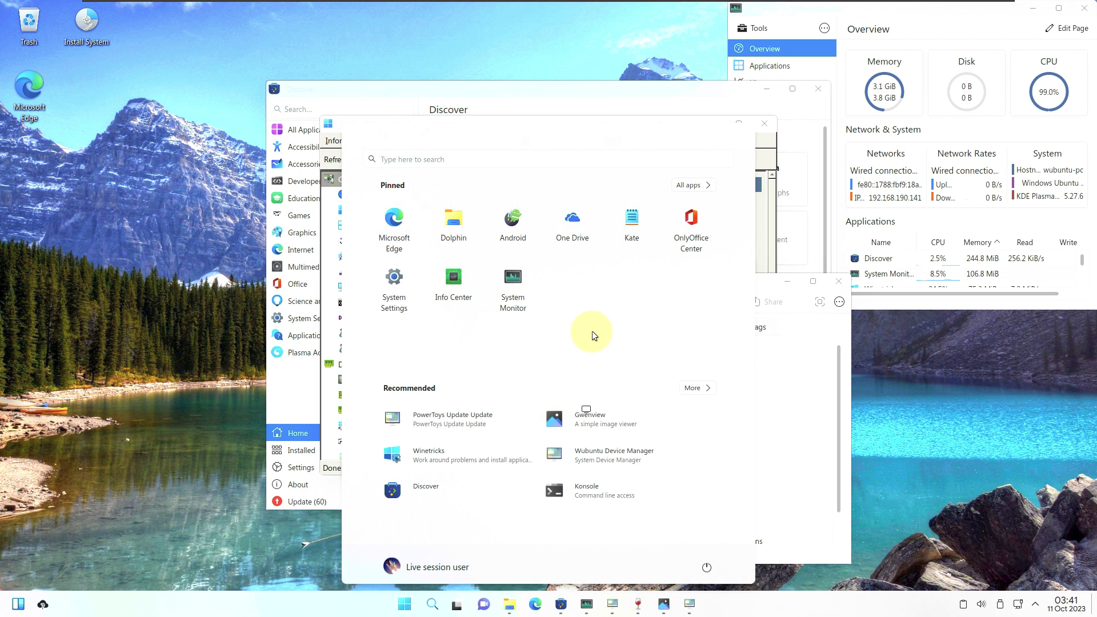
click(685, 189)
scroll(552, 298, down, 10)
scroll(553, 299, down, 5)
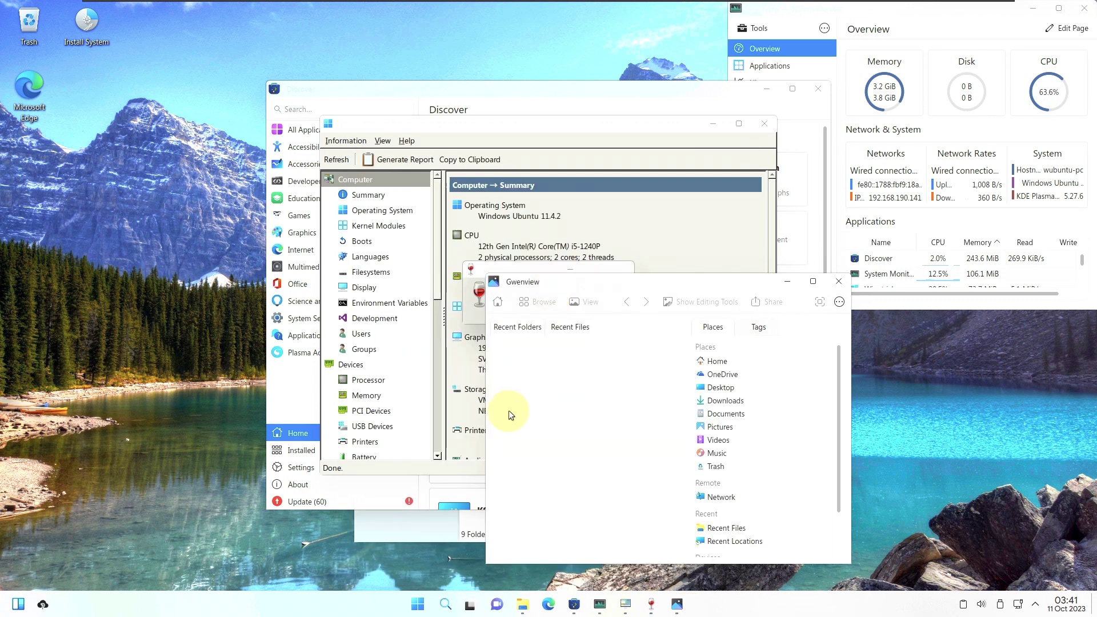
click(418, 604)
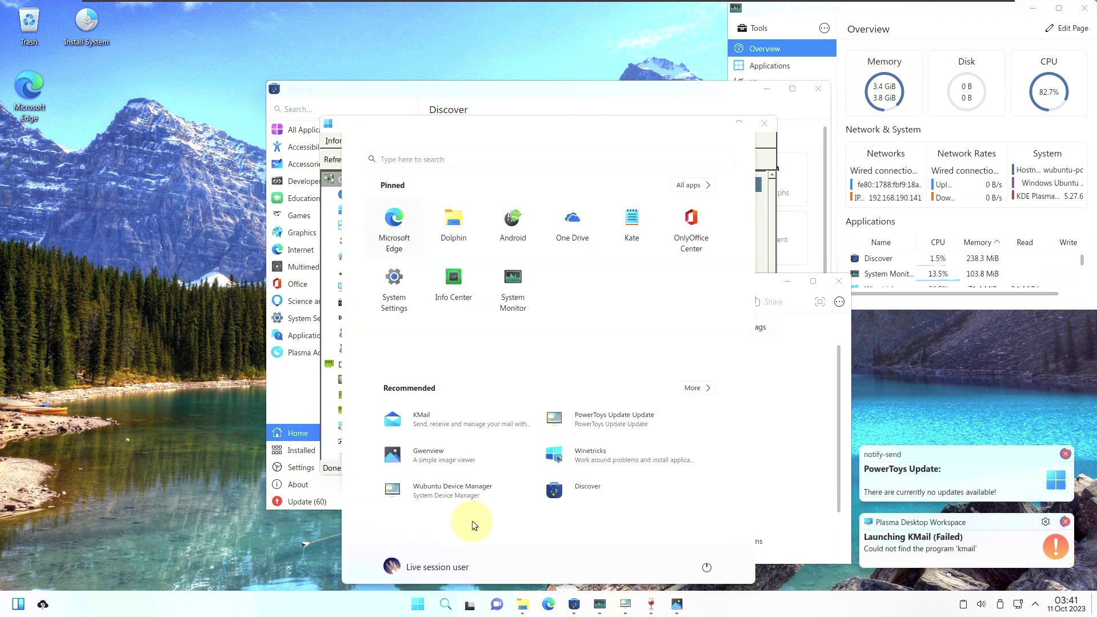
click(692, 184)
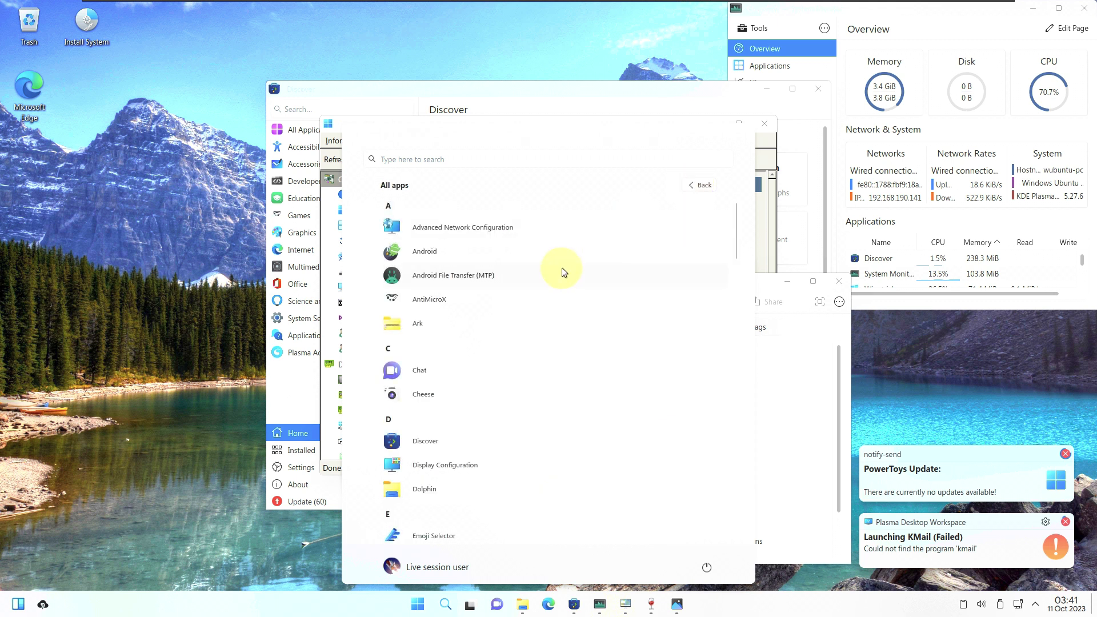
scroll(562, 267, down, 3)
scroll(567, 316, down, 5)
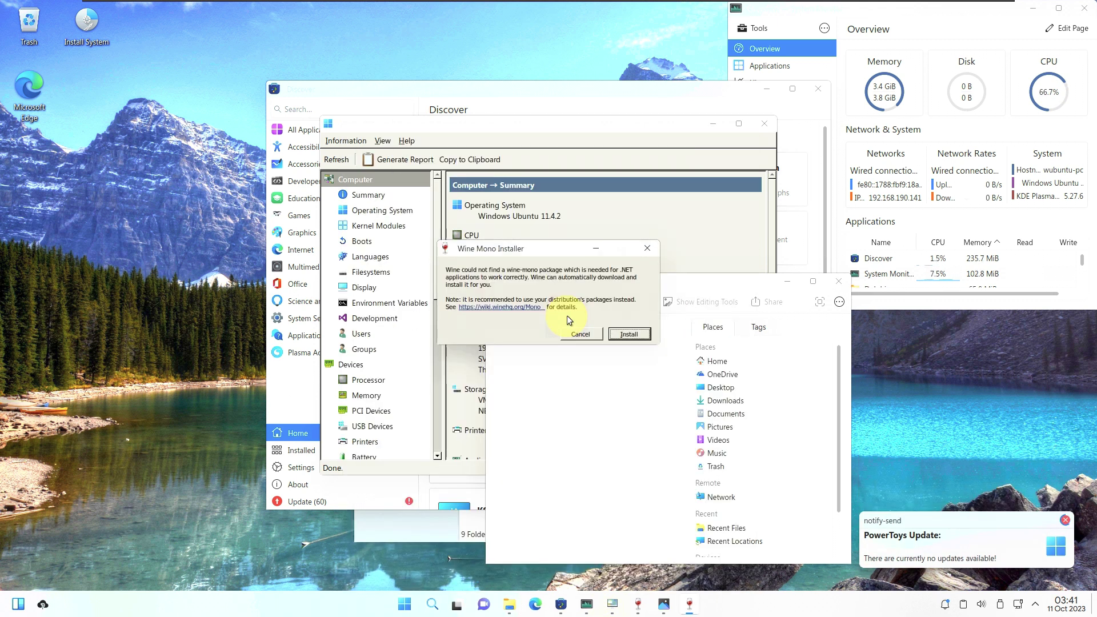
Launch VLC media player from the full application list.
click(404, 604)
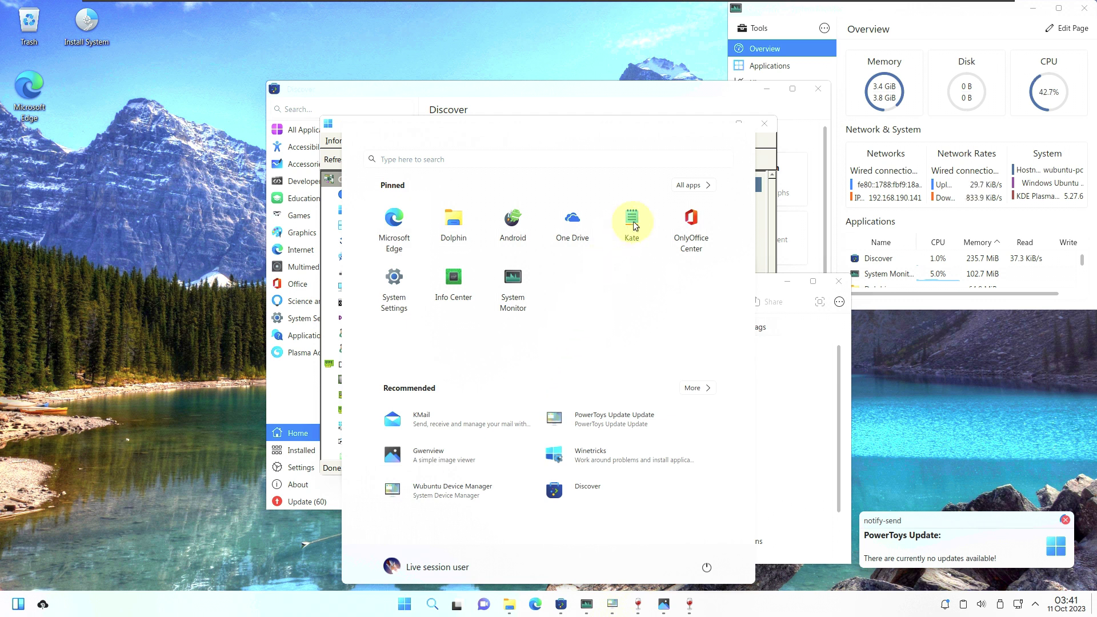
click(689, 185)
scroll(640, 341, down, 10)
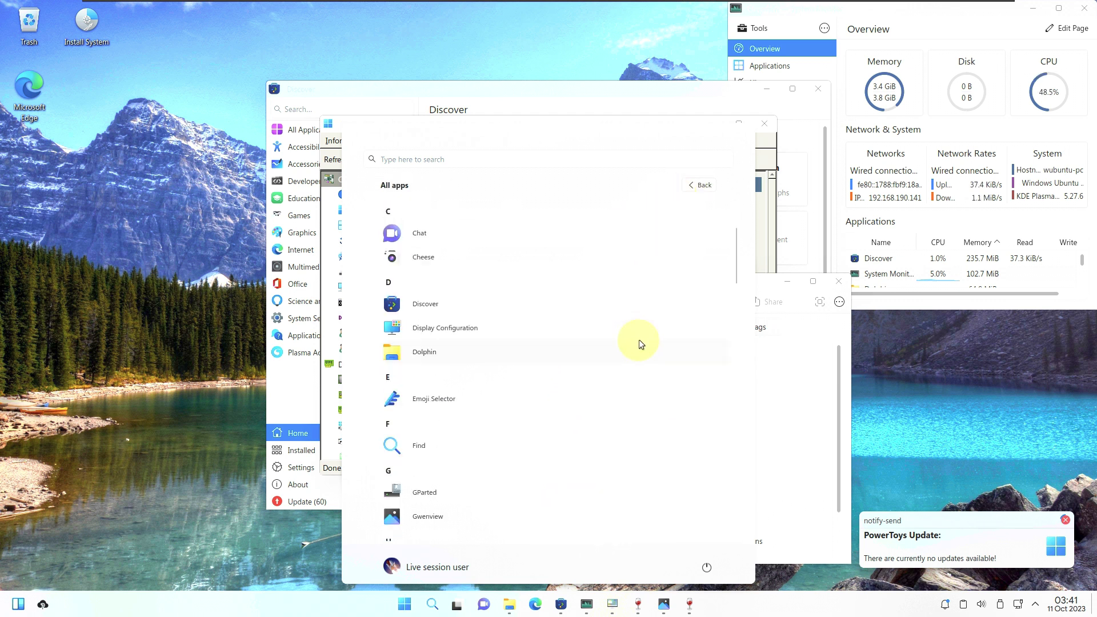
scroll(639, 340, down, 5)
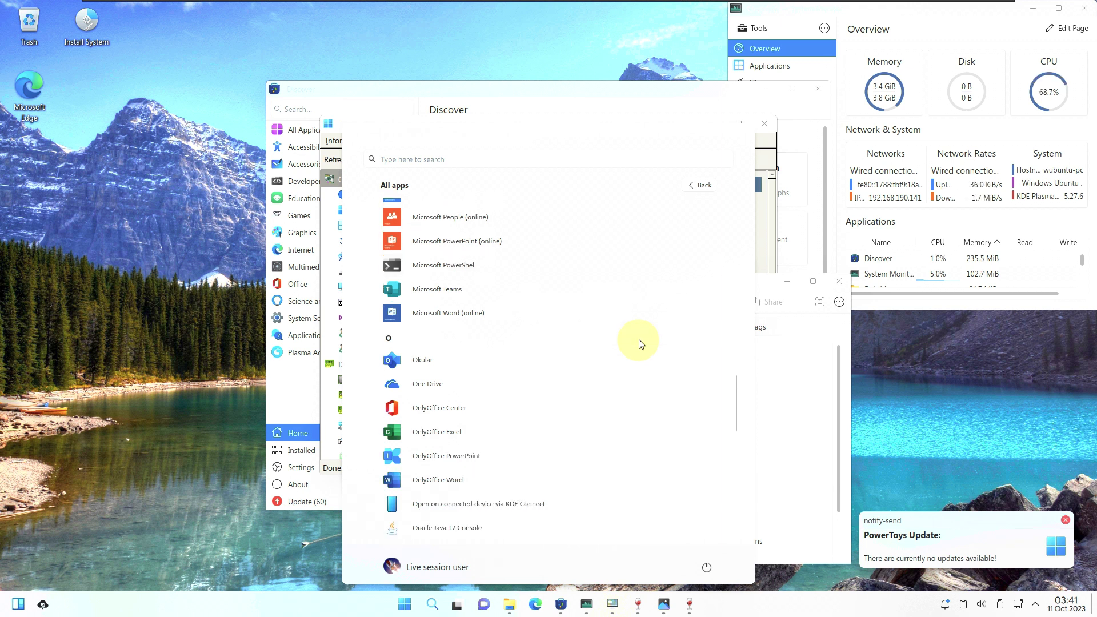
scroll(639, 339, down, 3)
scroll(639, 339, down, 3)
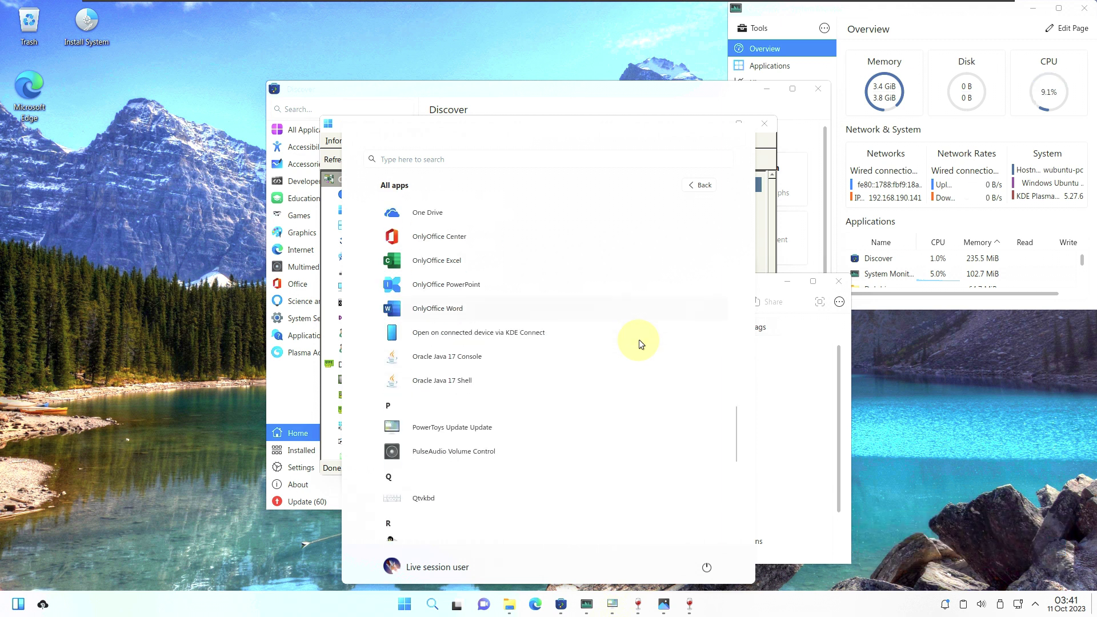
scroll(639, 339, down, 5)
scroll(639, 340, down, 5)
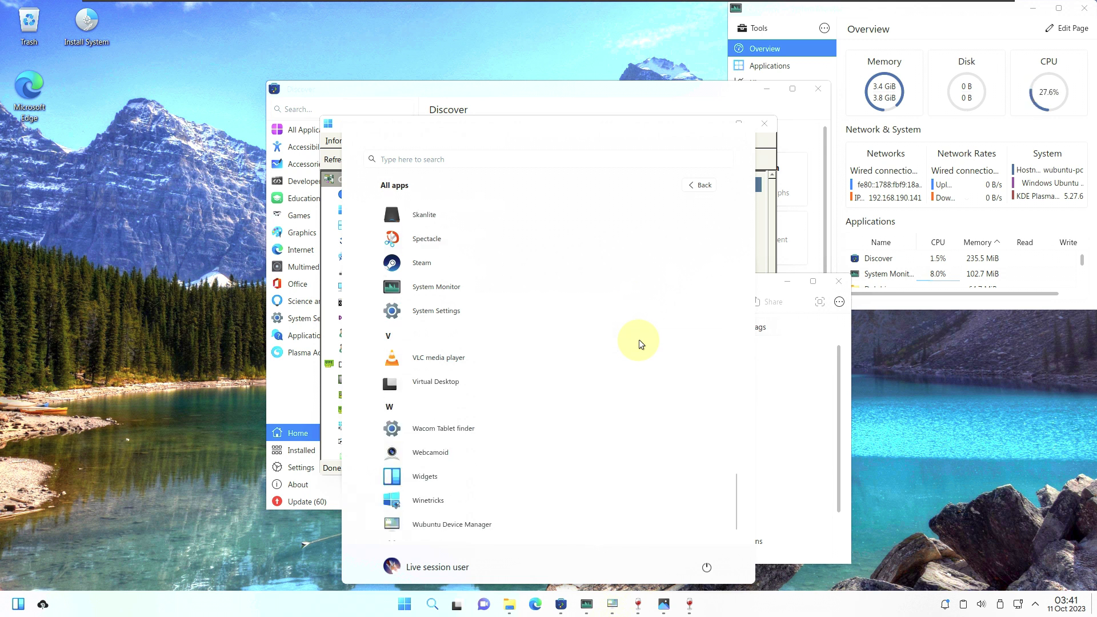
click(481, 356)
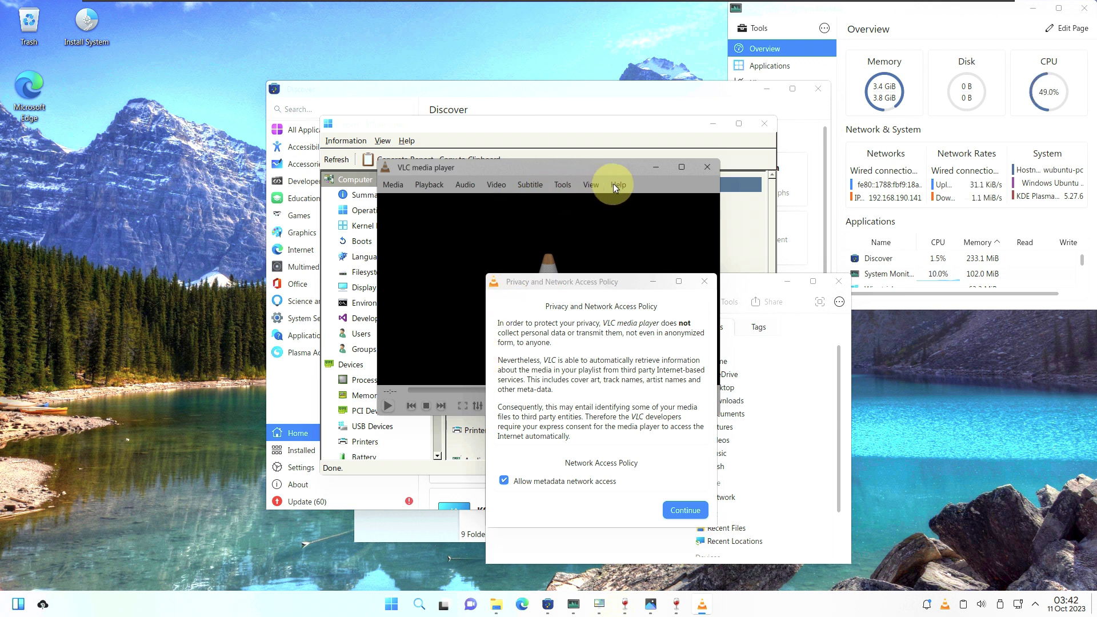
Move the VLC media player window clear of its policy dialog, and accept the privacy and network access policy.
drag(578, 162, 330, 122)
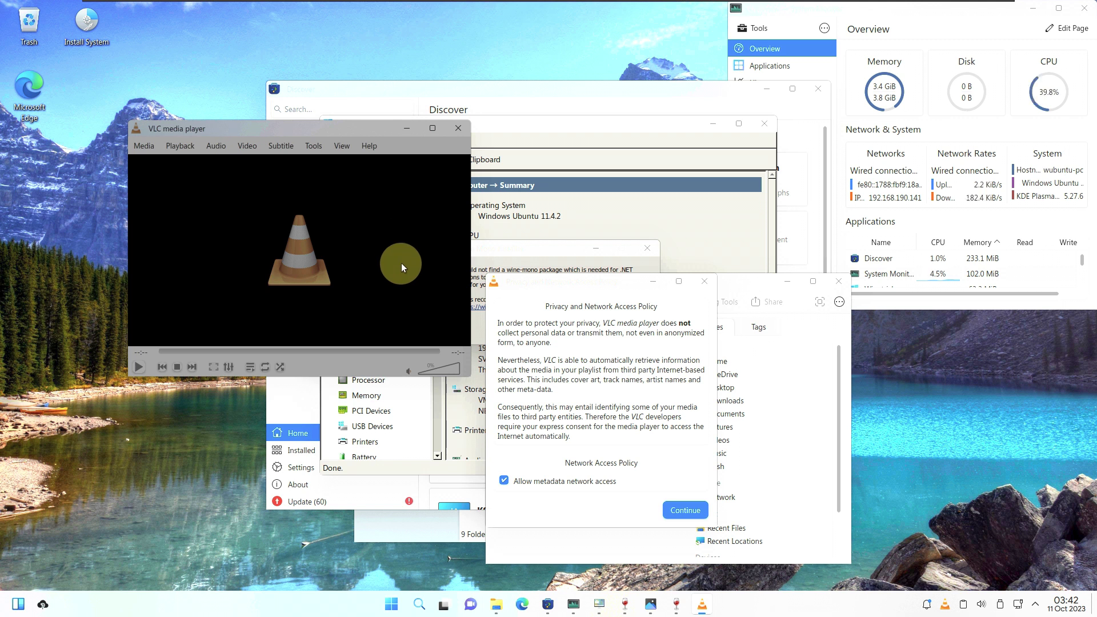
click(642, 484)
key(Return)
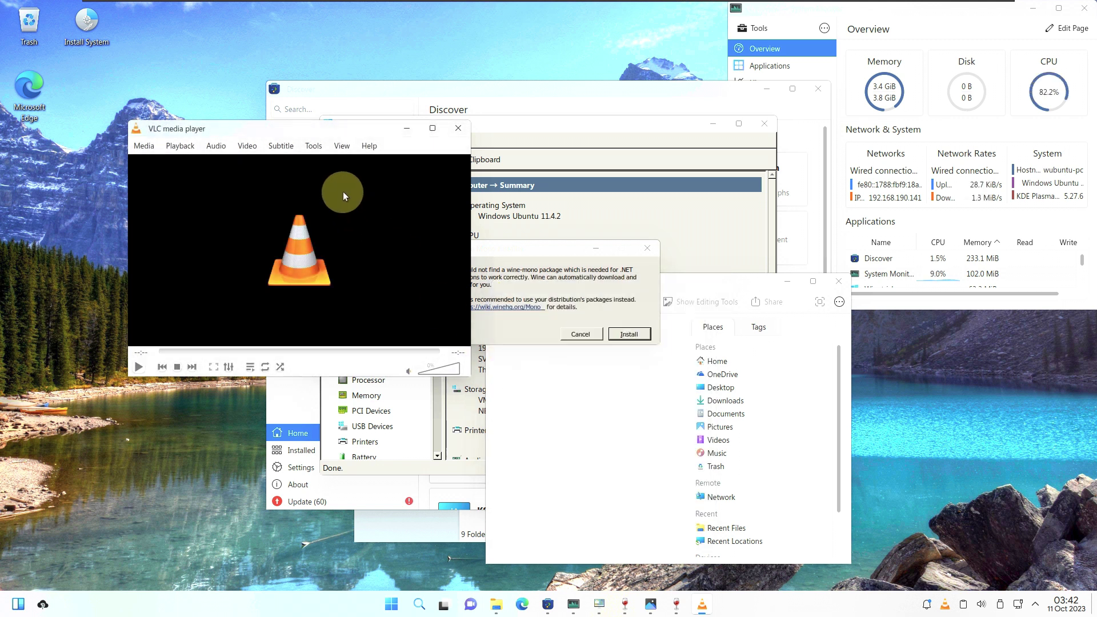
View the About information of VLC media player, and close the player.
click(370, 146)
click(392, 191)
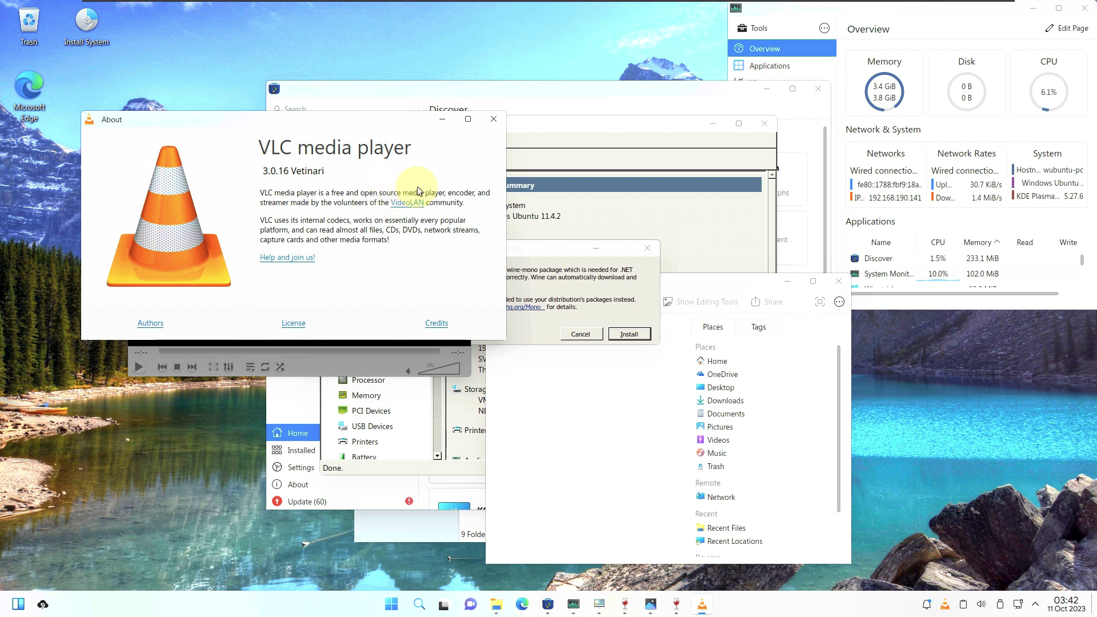
click(493, 125)
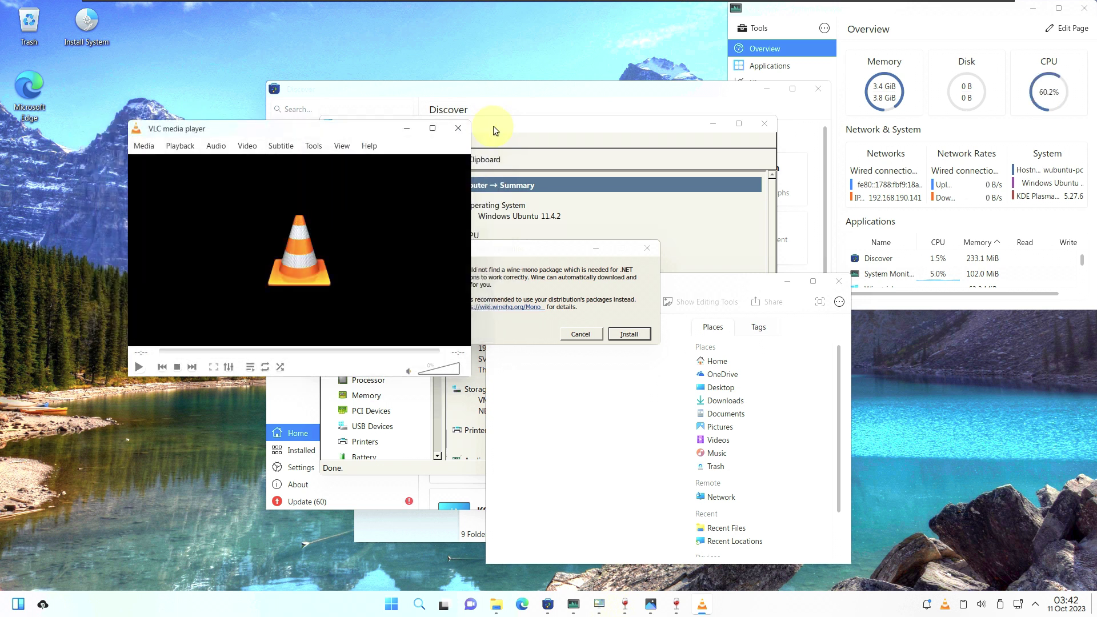
click(466, 128)
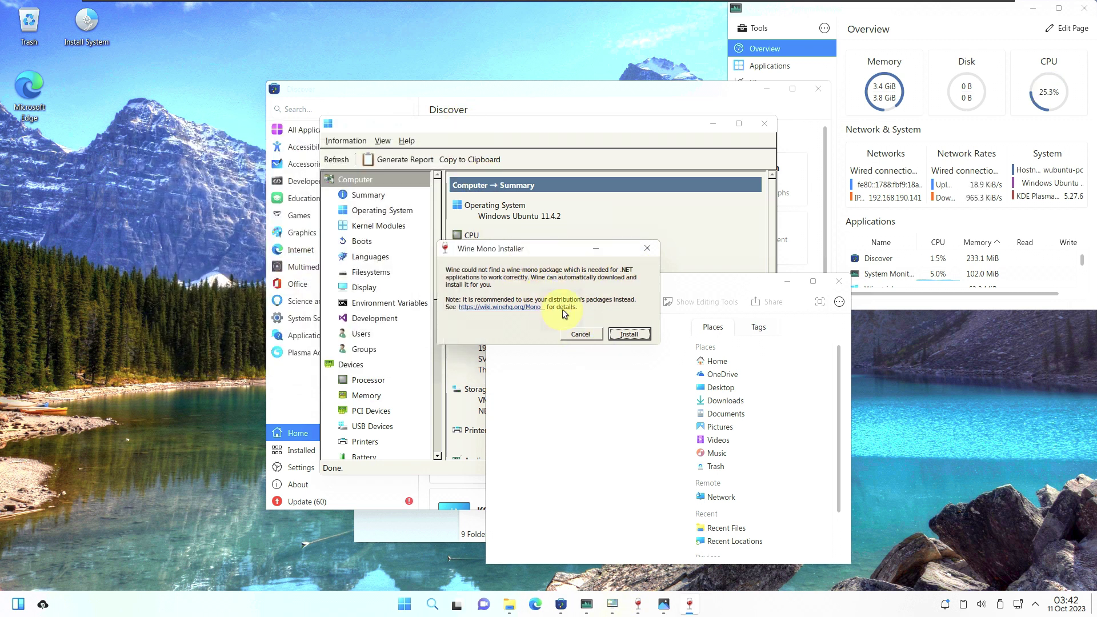
Cancel the Wine Mono installation, and read the PowerToys update description before quitting the updater.
click(582, 334)
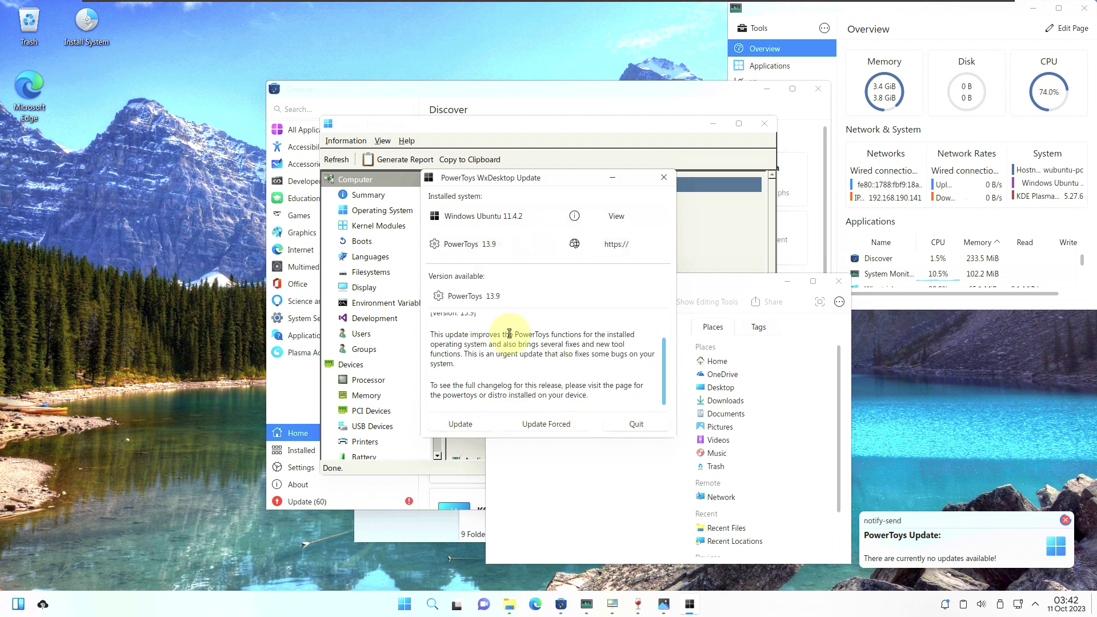
scroll(502, 319, up, 1)
scroll(502, 319, down, 2)
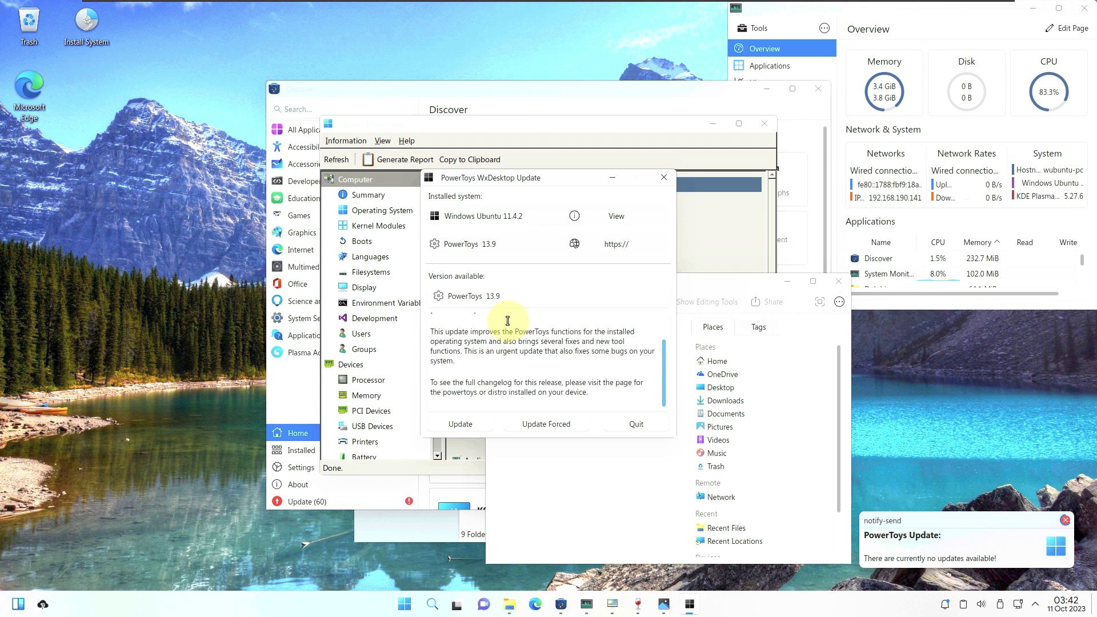
click(613, 416)
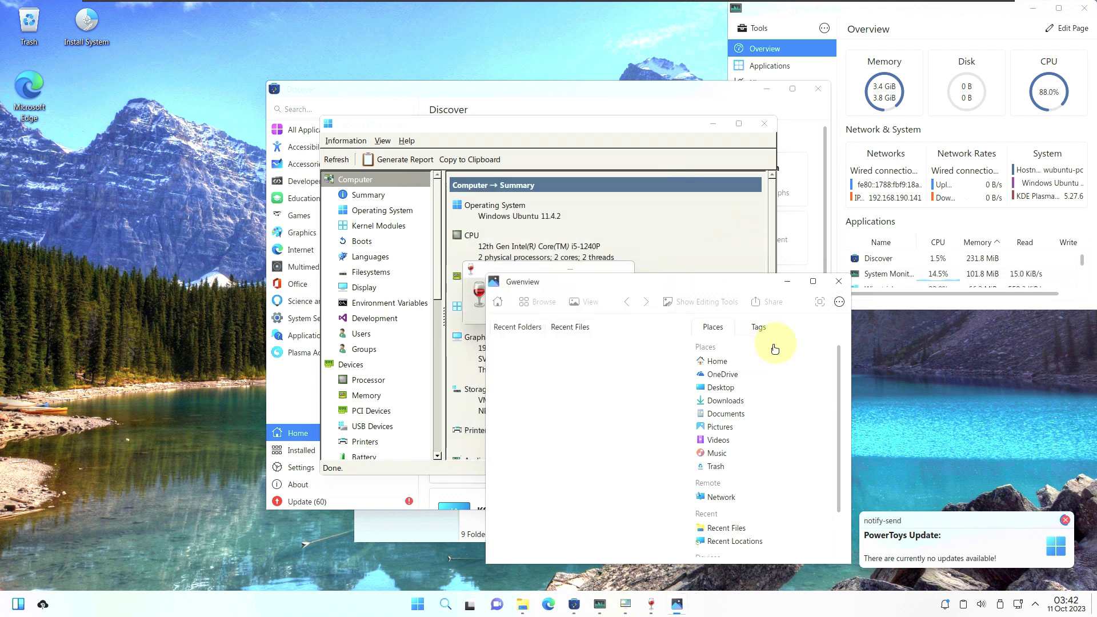
View the About Gwenview information, and close the image viewer.
click(840, 302)
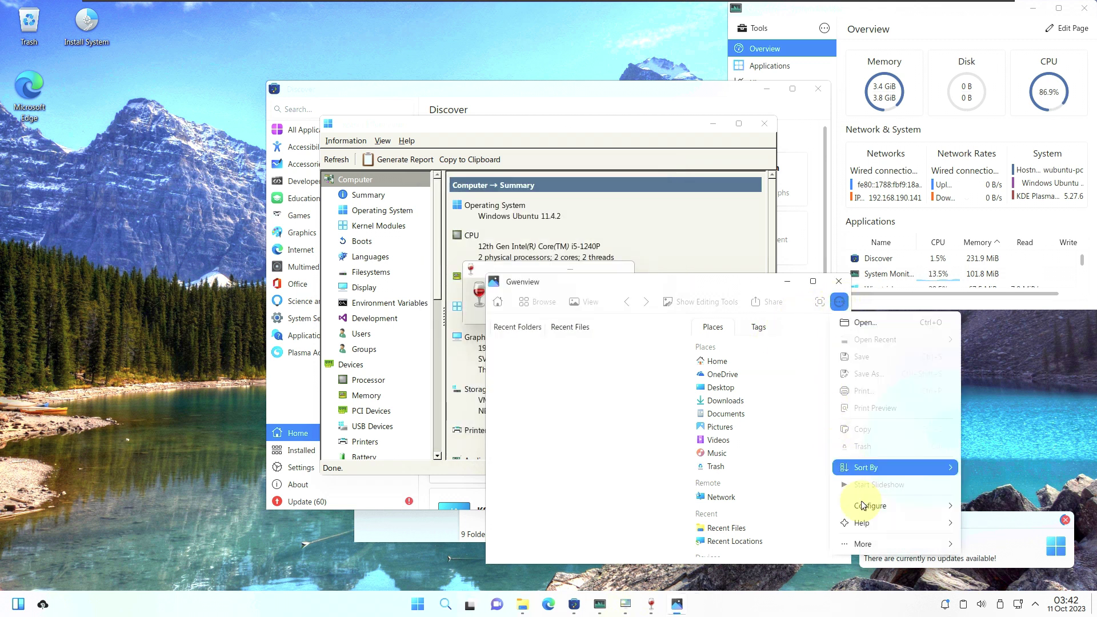
mouse_move(868, 524)
click(743, 582)
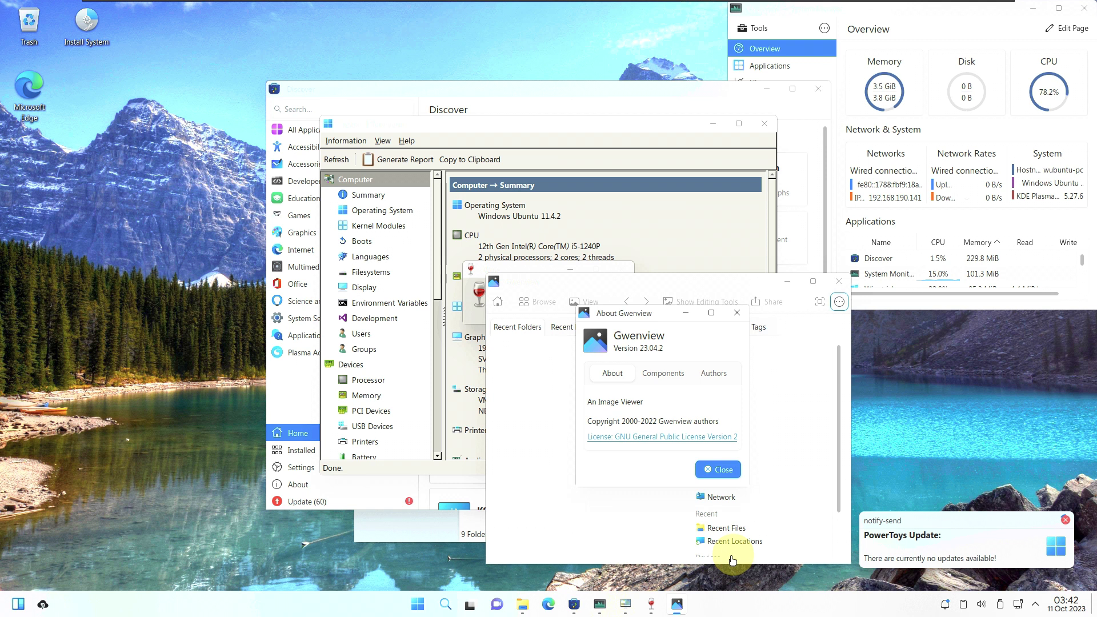
click(715, 477)
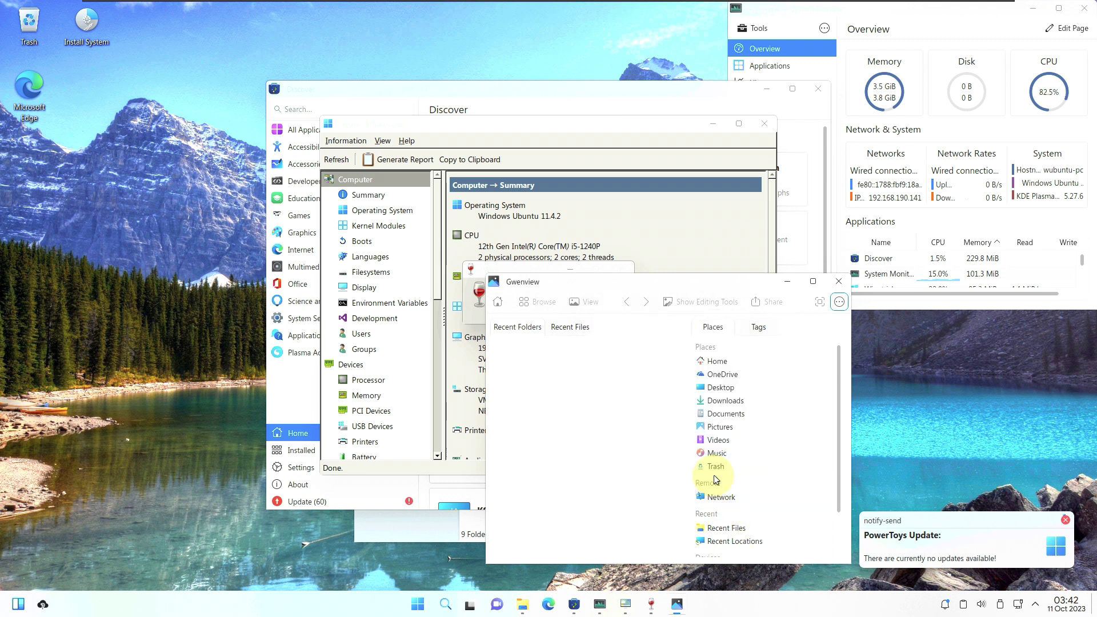
click(831, 283)
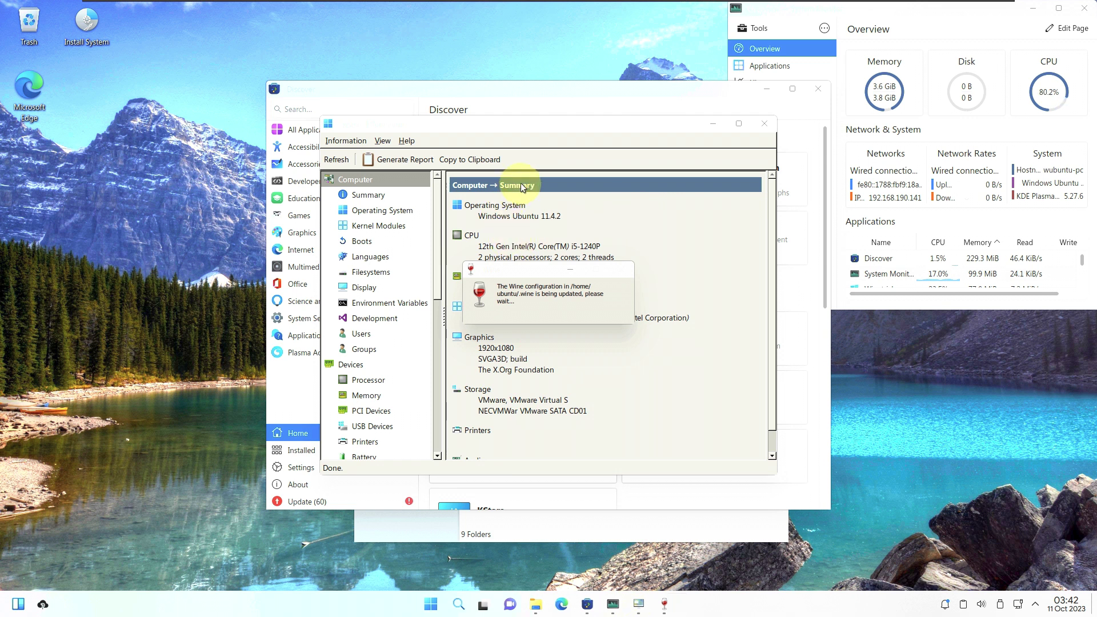
Bring Discover to the front, open its list of available updates, and move the window aside.
click(543, 99)
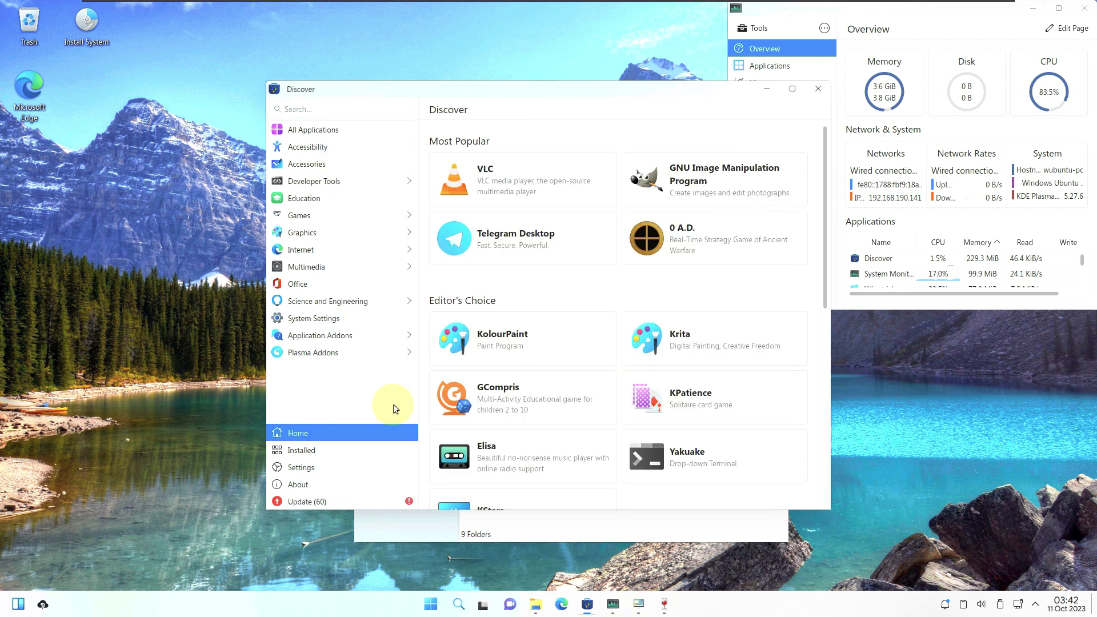
click(366, 501)
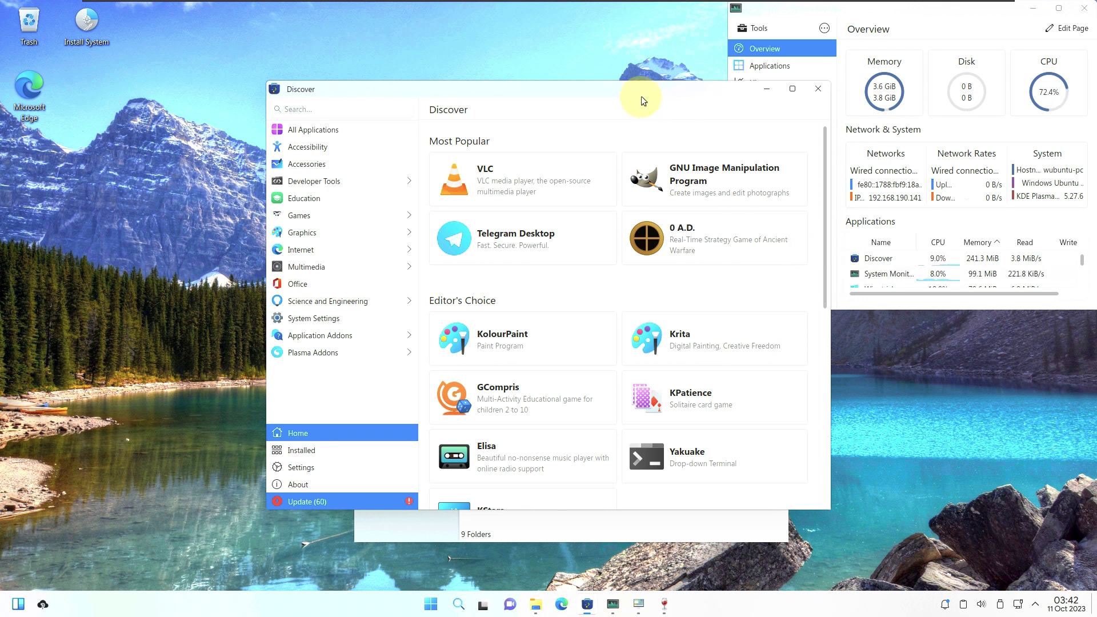
drag(603, 174, 500, 175)
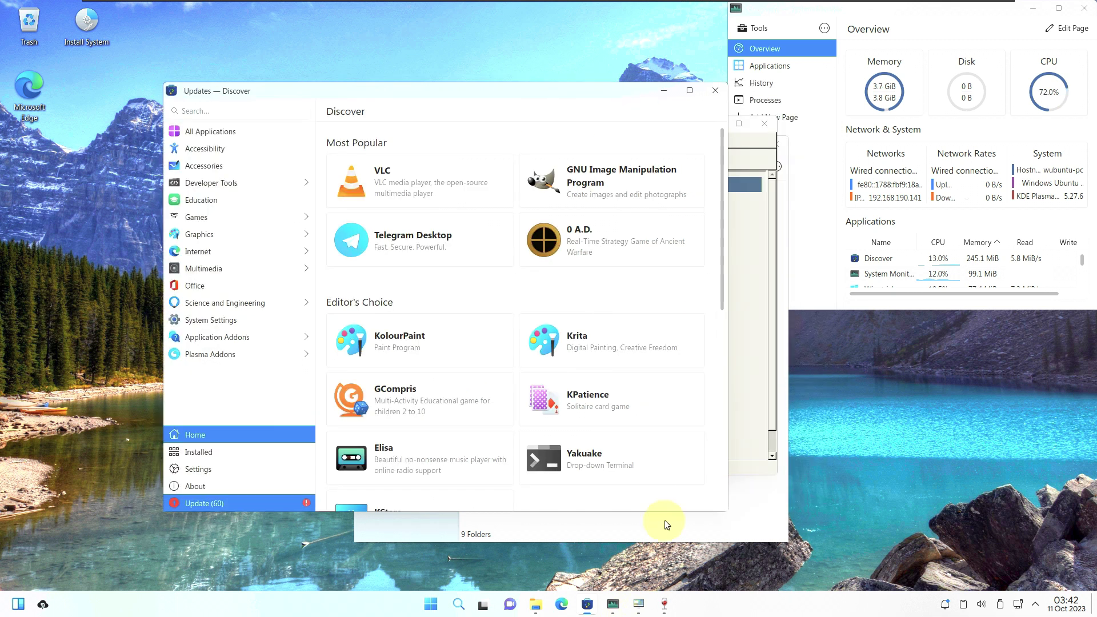
Bring the Dolphin home window forward, move it farther from the Discover window, and put it behind Discover.
click(652, 534)
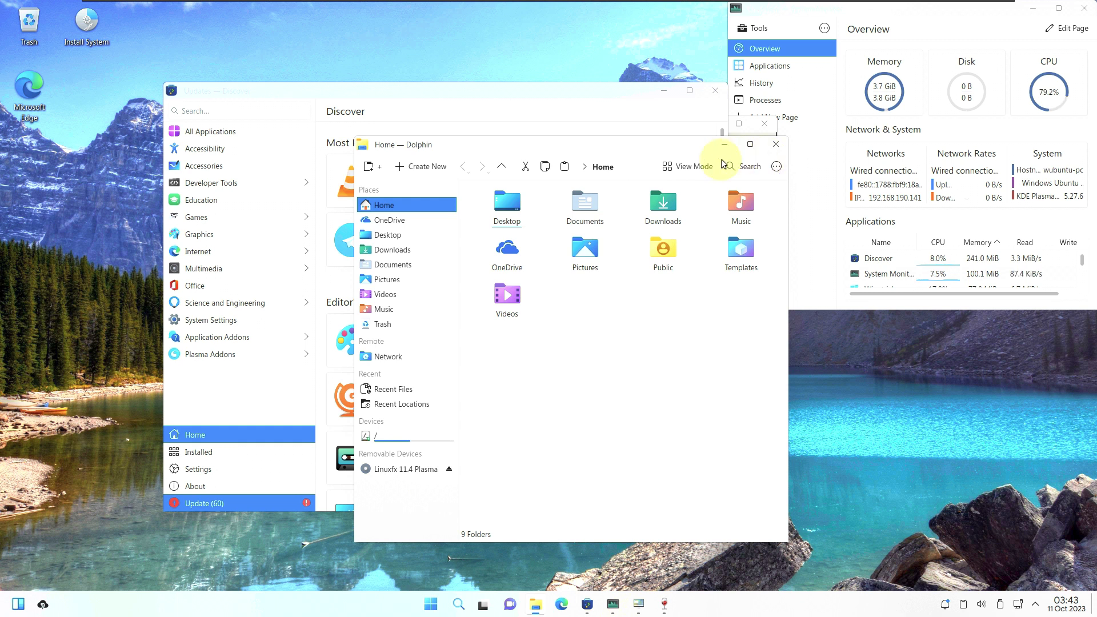
drag(641, 142, 781, 199)
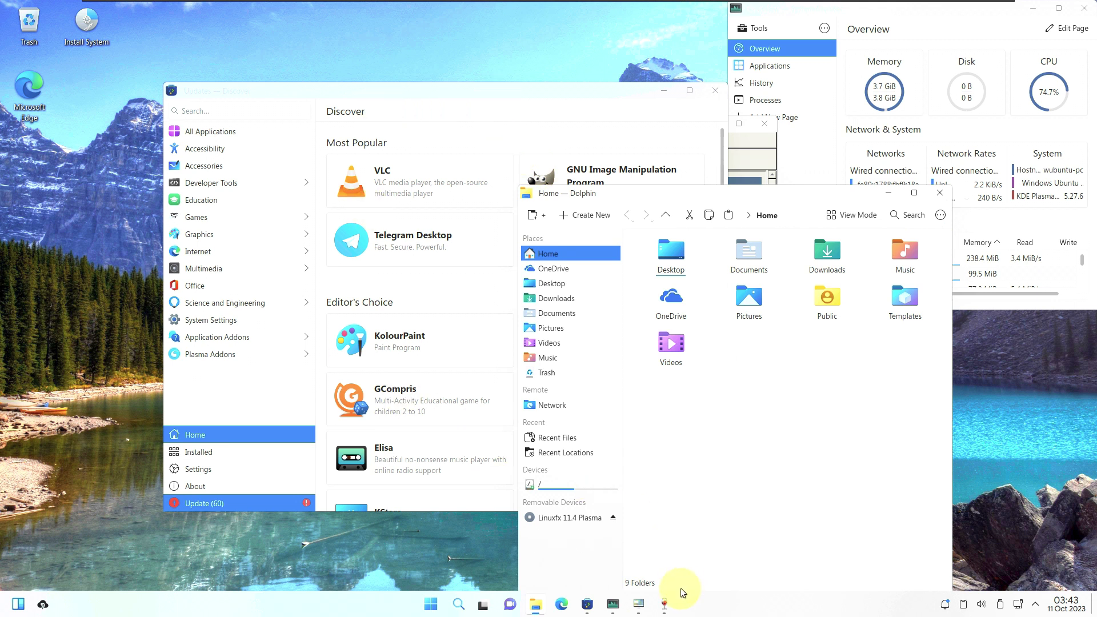
click(536, 605)
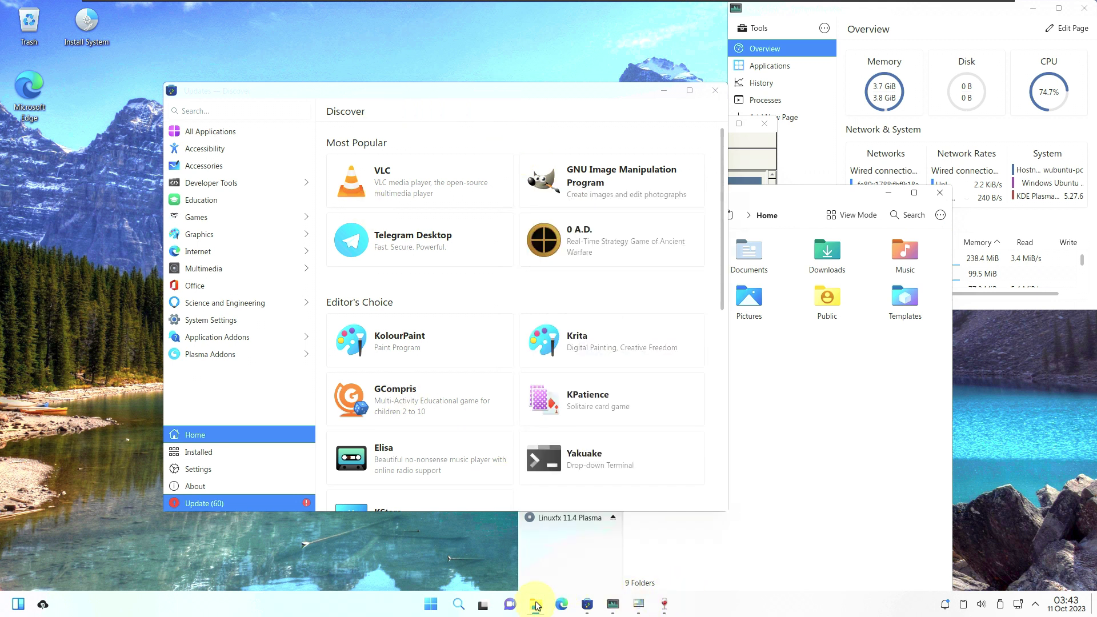